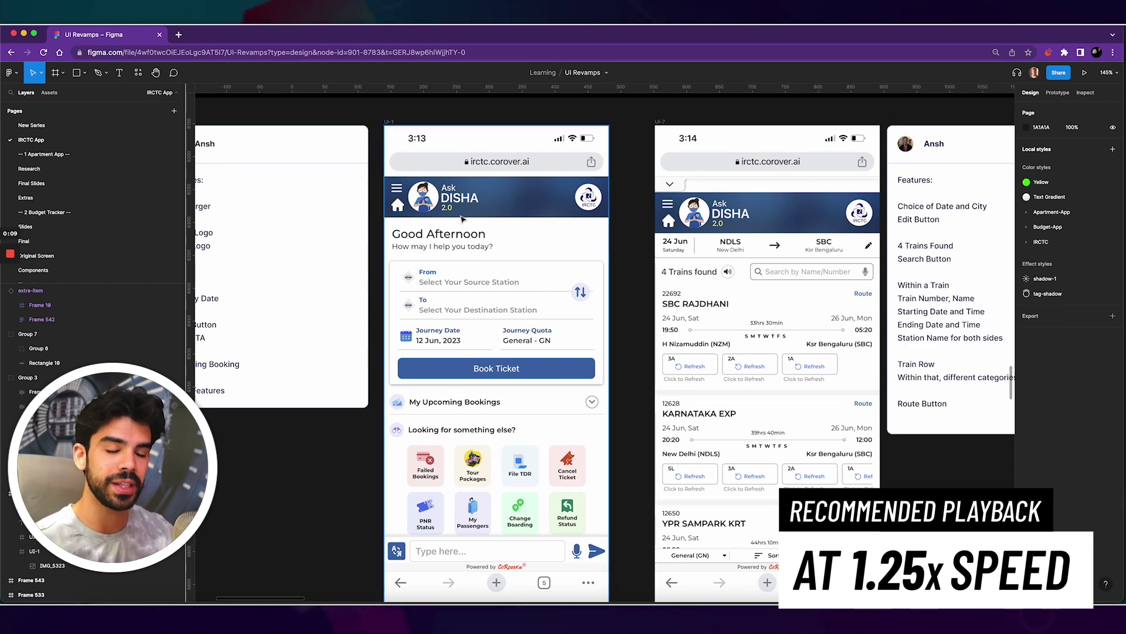
- Open irctc.corover.ai in the mobile browser
{"action": "scroll", "coordinate": [463, 219], "scroll_direction": "up", "scroll_amount": 5}
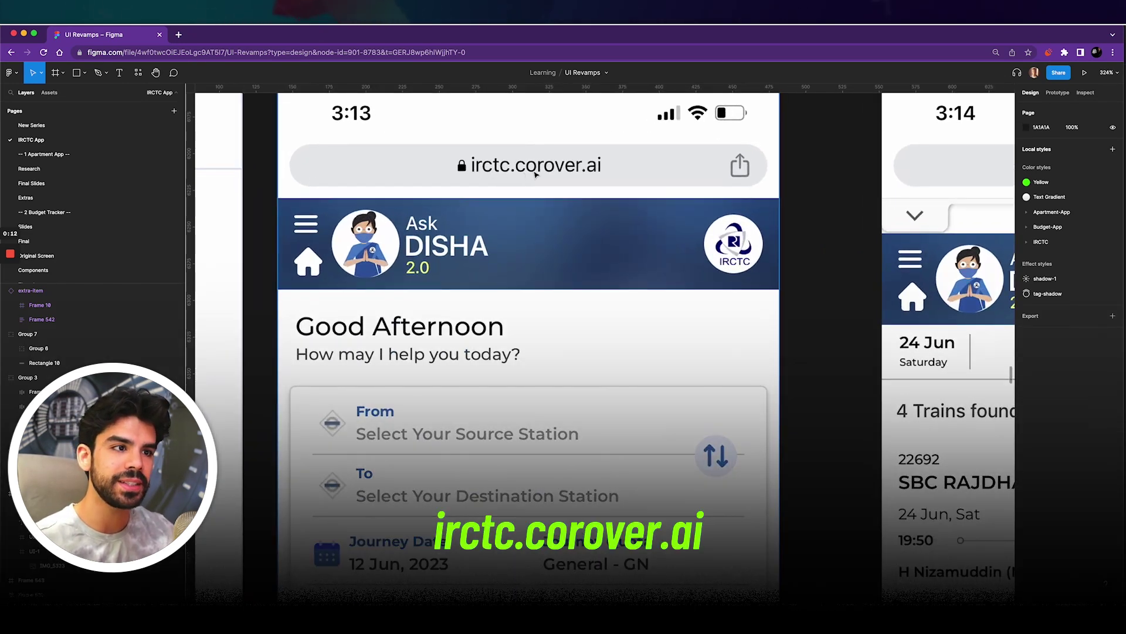
{"action": "scroll", "coordinate": [551, 177], "scroll_direction": "down", "scroll_amount": 5}
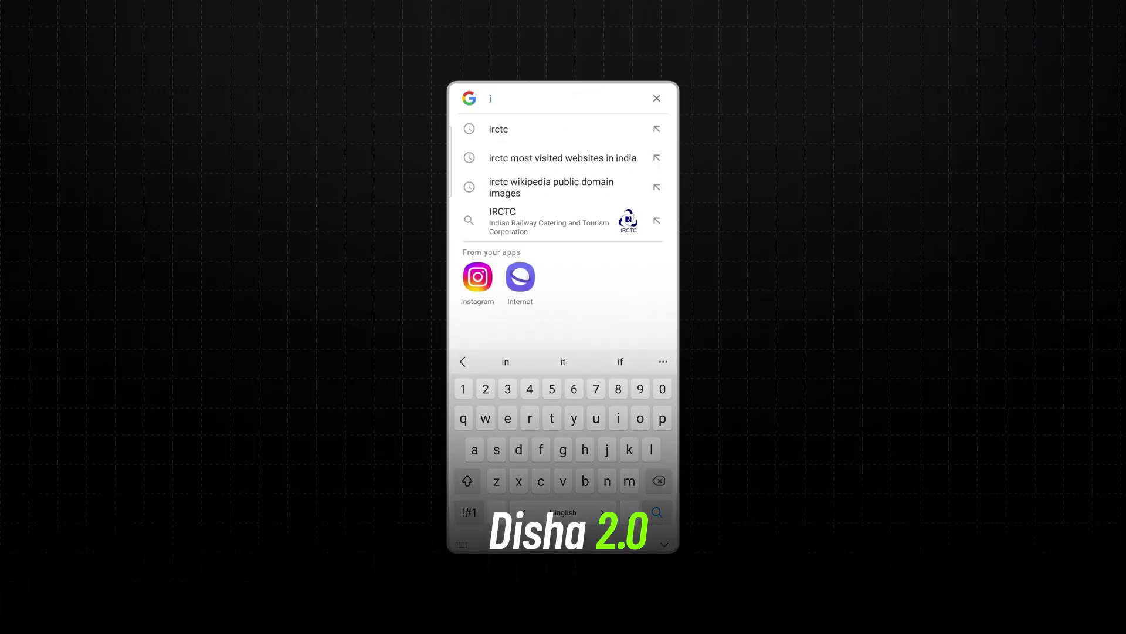
{"action": "type", "text": "rctc cor"}
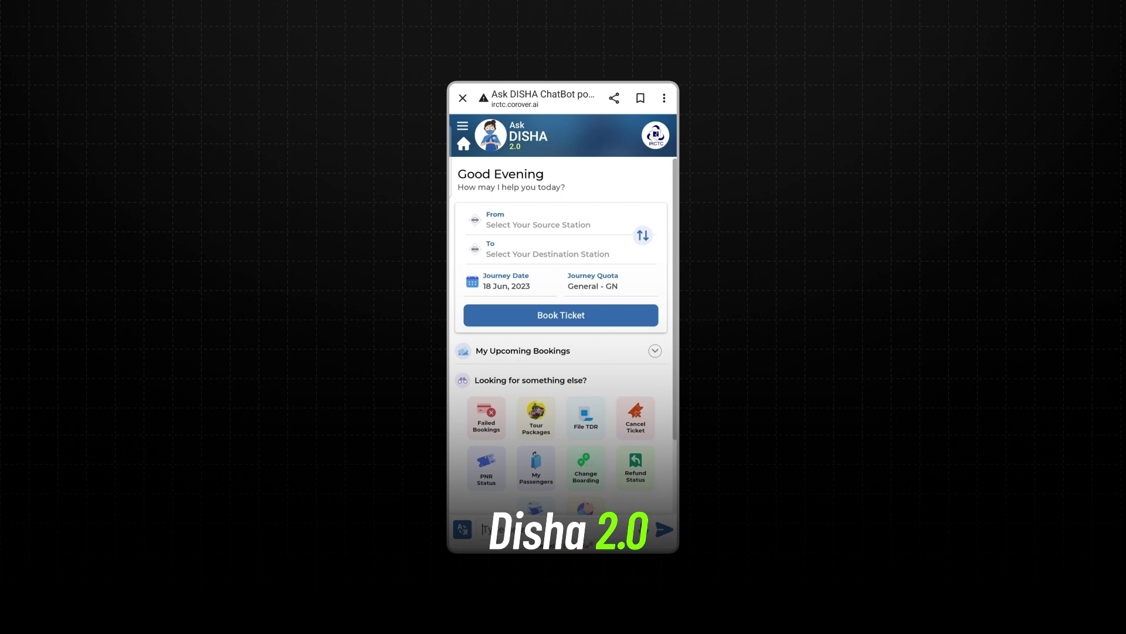
- Send 'Book Ticket.' to Ask DISHA and pick Jaipur (JP) as the destination
{"action": "left_click", "coordinate": [505, 528]}
{"action": "type", "text": "Book Ticket."}
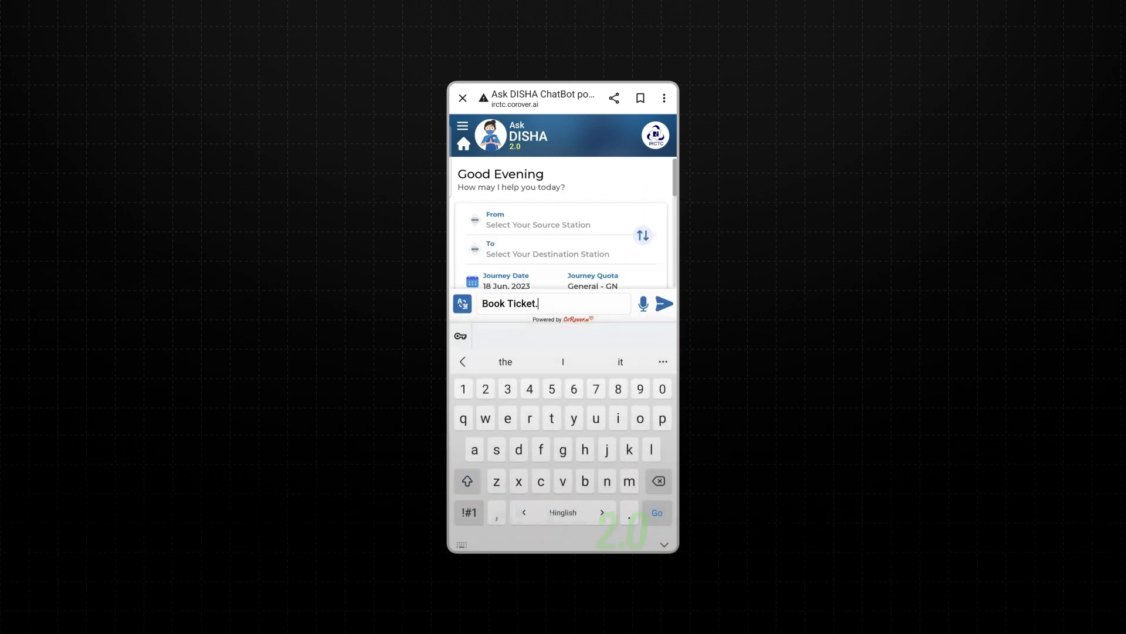
{"action": "key", "text": "Return"}
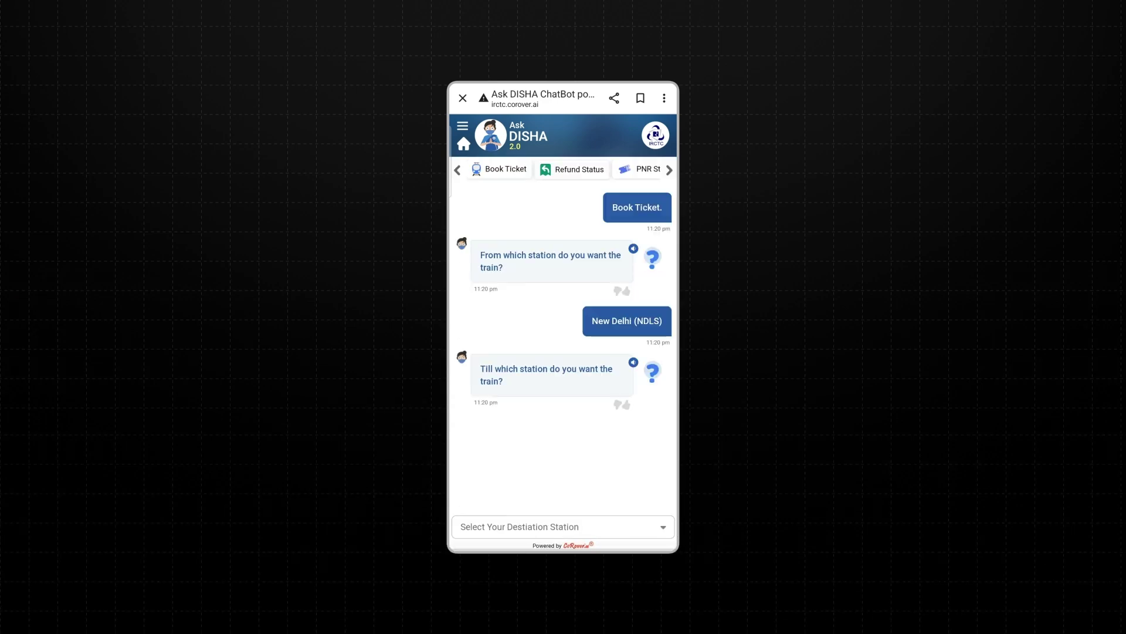
{"action": "left_click", "coordinate": [562, 527]}
{"action": "scroll", "coordinate": [563, 381], "scroll_direction": "down", "scroll_amount": 3}
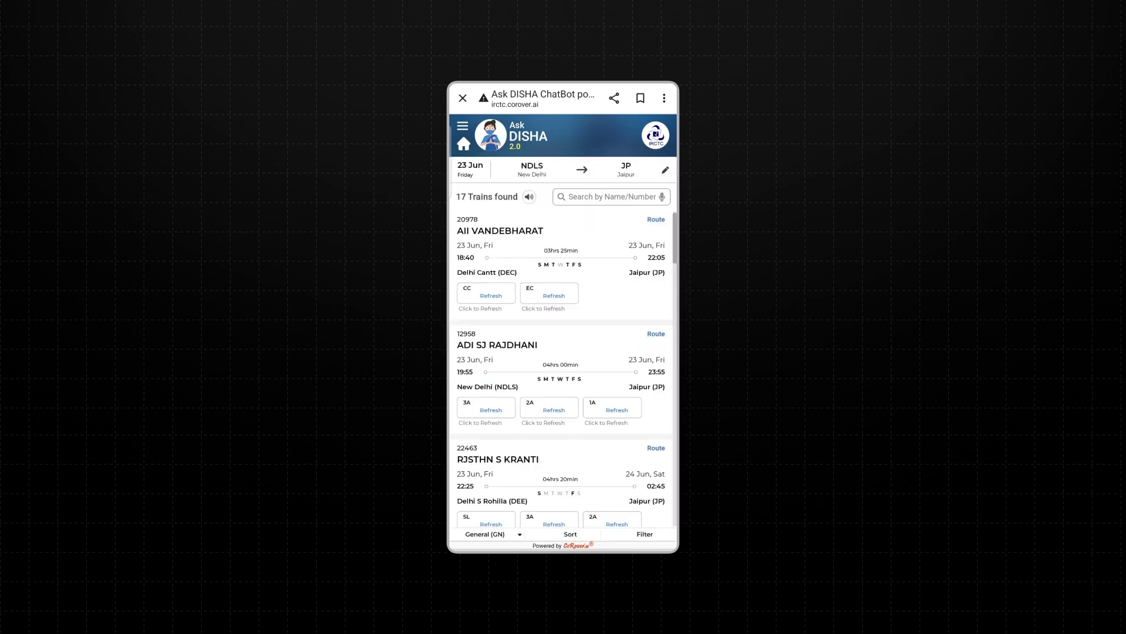
{"action": "scroll", "coordinate": [563, 382], "scroll_direction": "down", "scroll_amount": 3}
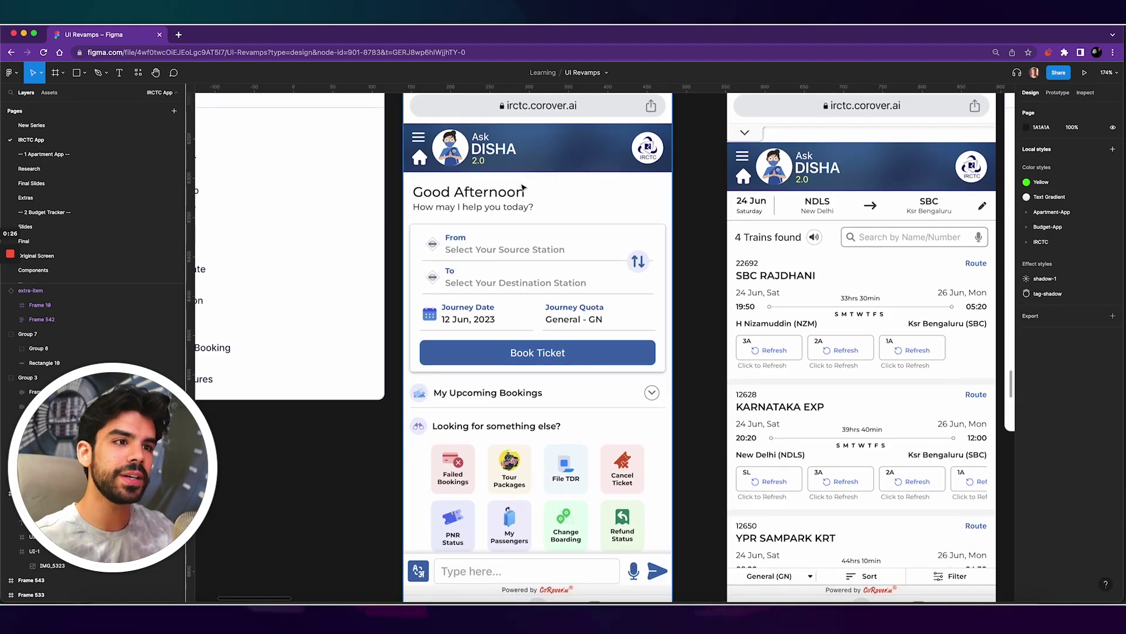
{"action": "scroll", "coordinate": [523, 188], "scroll_direction": "up", "scroll_amount": 5}
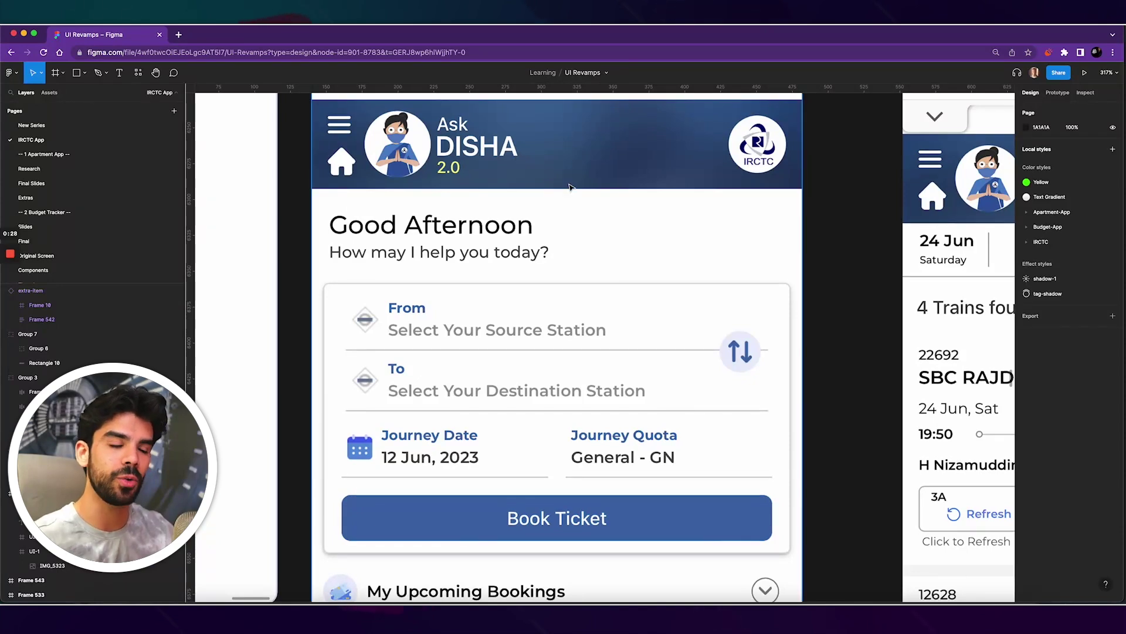
{"action": "scroll", "coordinate": [569, 187], "scroll_direction": "down", "scroll_amount": 5}
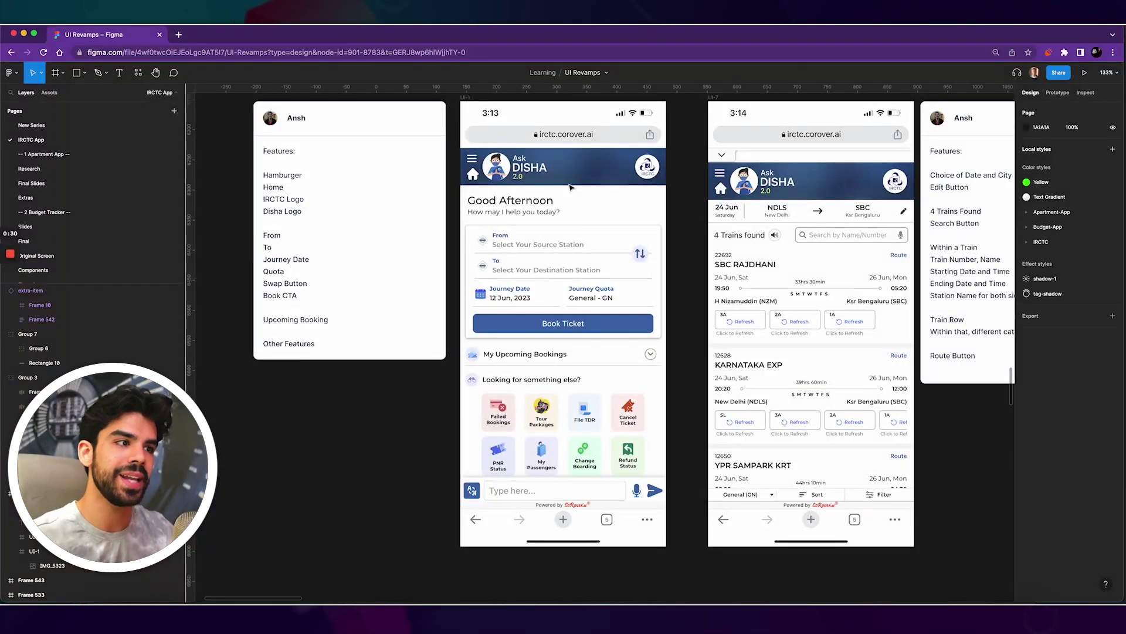
{"action": "scroll", "coordinate": [569, 186], "scroll_direction": "up", "scroll_amount": 2}
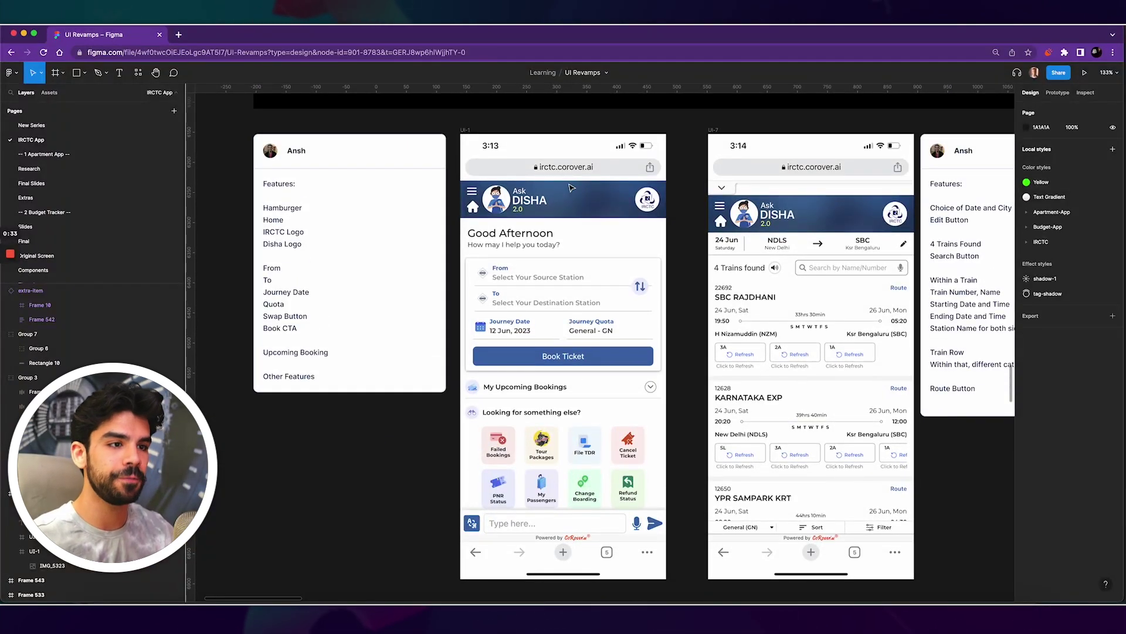
{"action": "scroll", "coordinate": [578, 217], "scroll_direction": "up", "scroll_amount": 2}
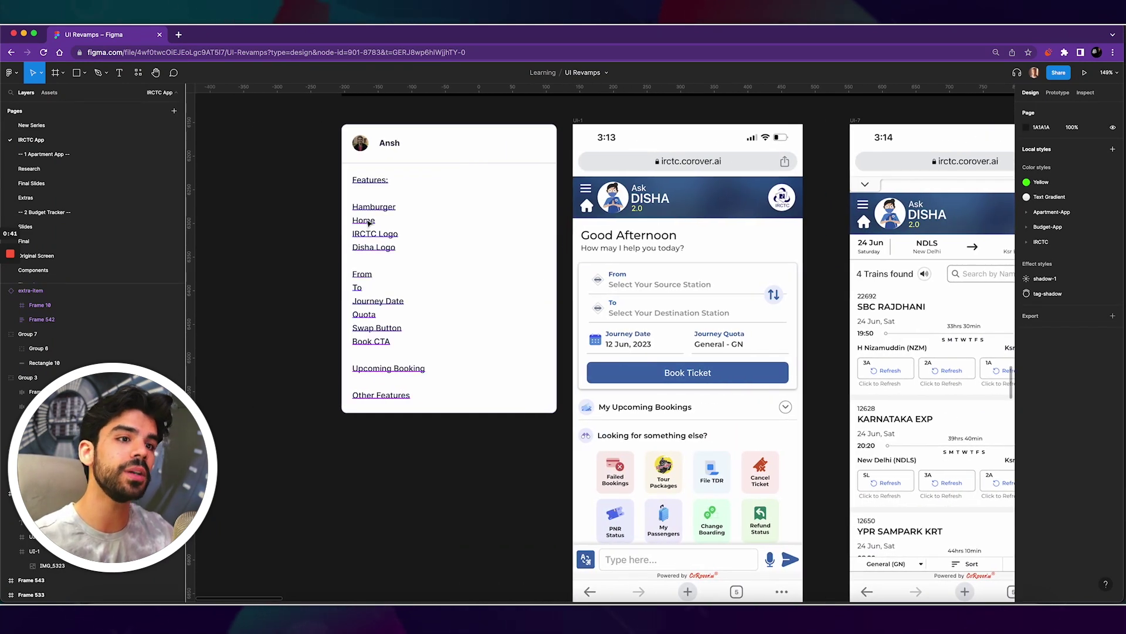
{"action": "scroll", "coordinate": [515, 210], "scroll_direction": "up", "scroll_amount": 4}
{"action": "scroll", "coordinate": [727, 193], "scroll_direction": "right", "scroll_amount": 5}
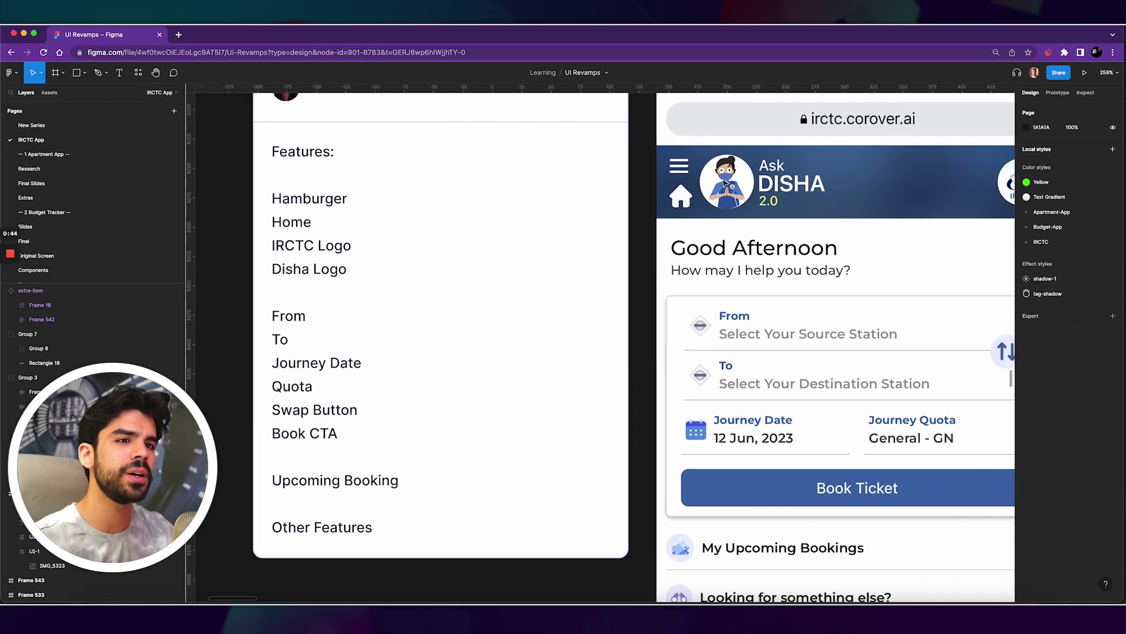
{"action": "scroll", "coordinate": [707, 196], "scroll_direction": "down", "scroll_amount": 3}
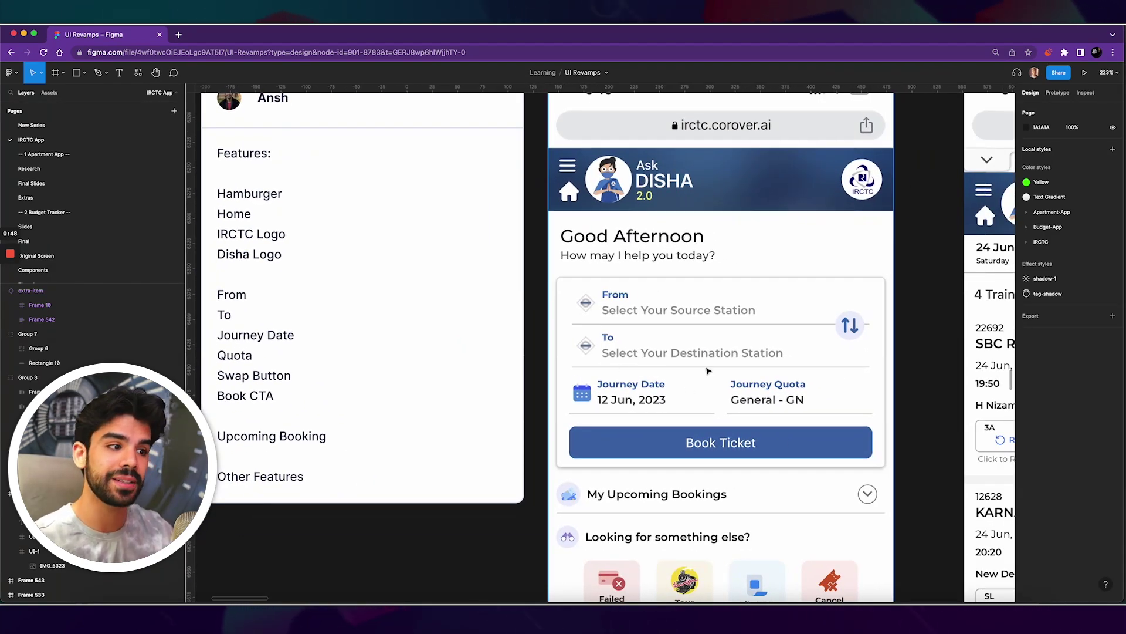
{"action": "scroll", "coordinate": [708, 370], "scroll_direction": "down", "scroll_amount": 2}
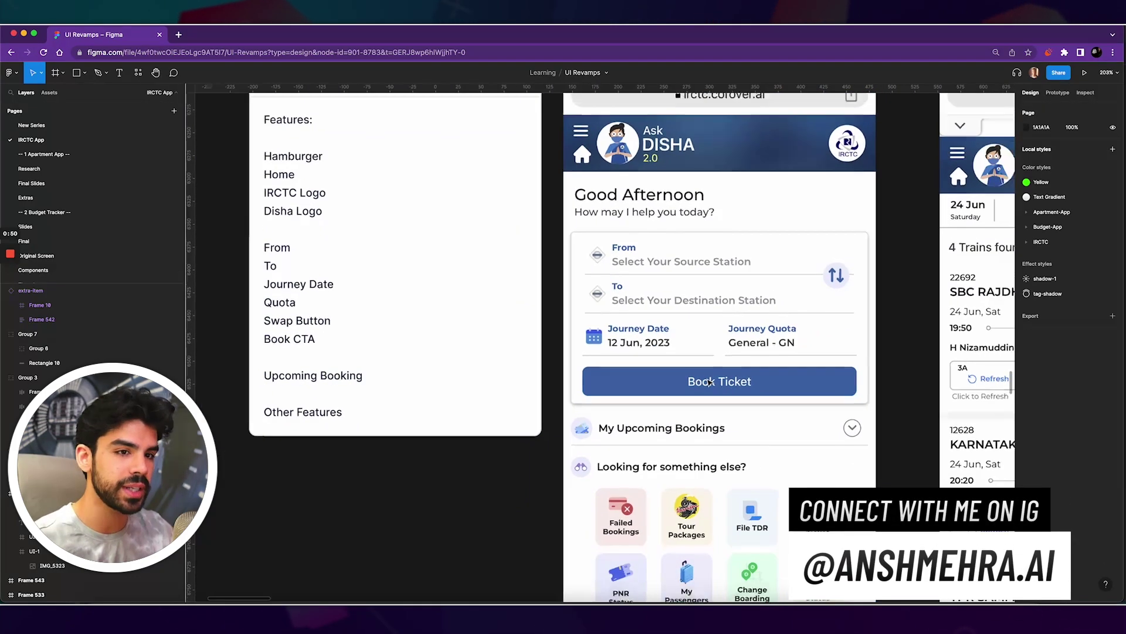
{"action": "scroll", "coordinate": [710, 382], "scroll_direction": "down", "scroll_amount": 5}
{"action": "scroll", "coordinate": [553, 320], "scroll_direction": "up", "scroll_amount": 4}
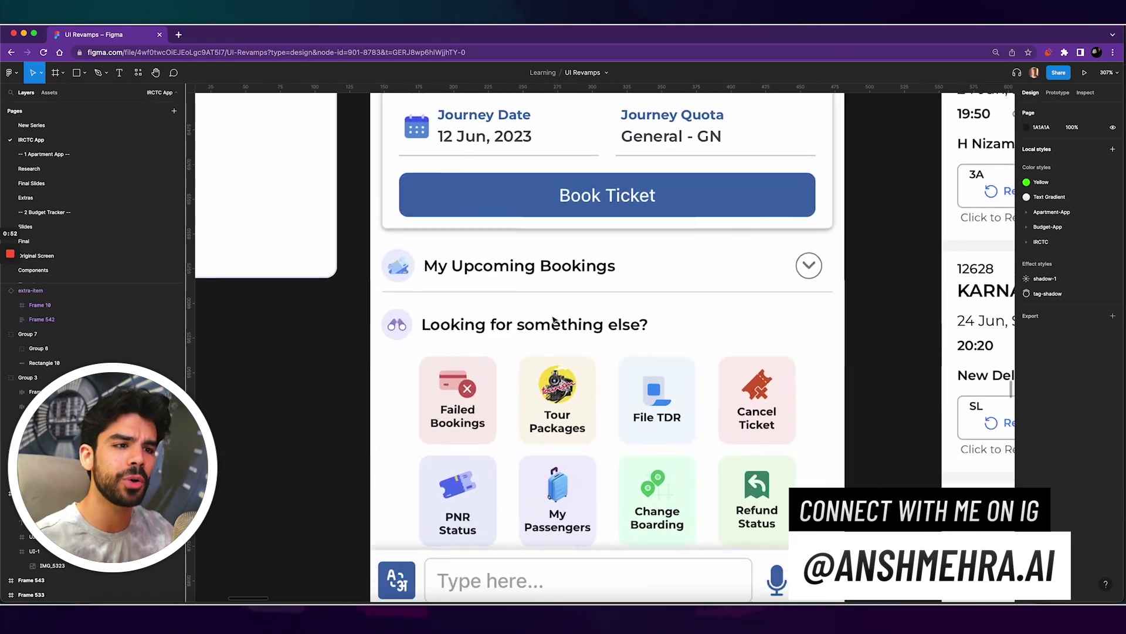
{"action": "scroll", "coordinate": [553, 320], "scroll_direction": "down", "scroll_amount": 3}
{"action": "scroll", "coordinate": [580, 363], "scroll_direction": "down", "scroll_amount": 5}
{"action": "scroll", "coordinate": [604, 405], "scroll_direction": "up", "scroll_amount": 6}
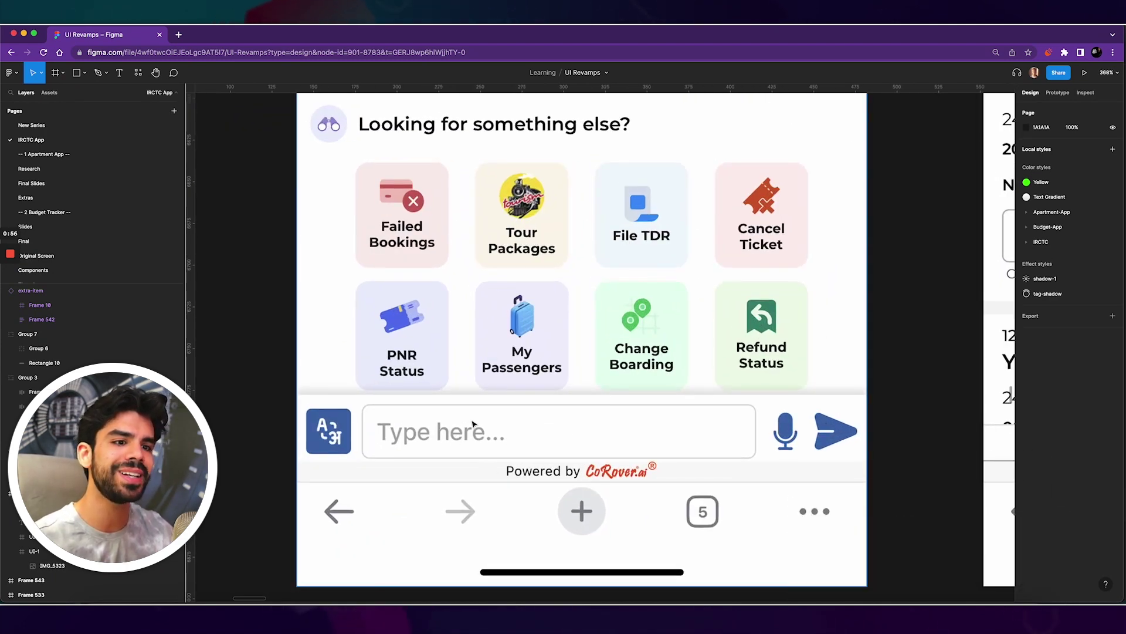
{"action": "scroll", "coordinate": [473, 423], "scroll_direction": "down", "scroll_amount": 10}
{"action": "scroll", "coordinate": [487, 410], "scroll_direction": "up", "scroll_amount": 3}
{"action": "scroll", "coordinate": [493, 405], "scroll_direction": "up", "scroll_amount": 1}
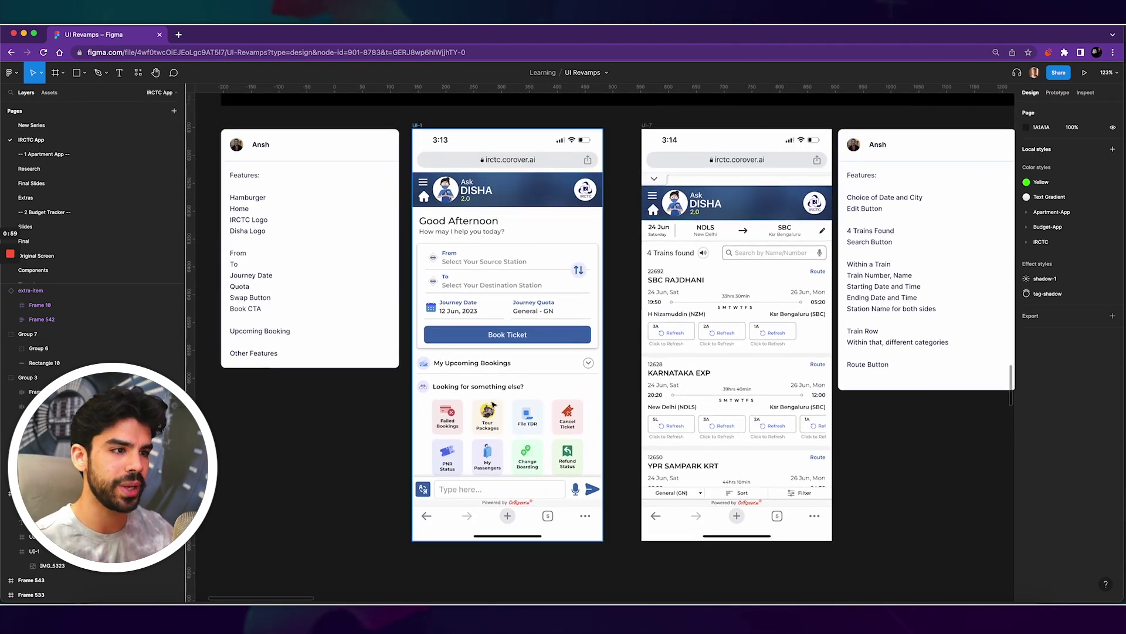
{"action": "scroll", "coordinate": [493, 404], "scroll_direction": "right", "scroll_amount": 10}
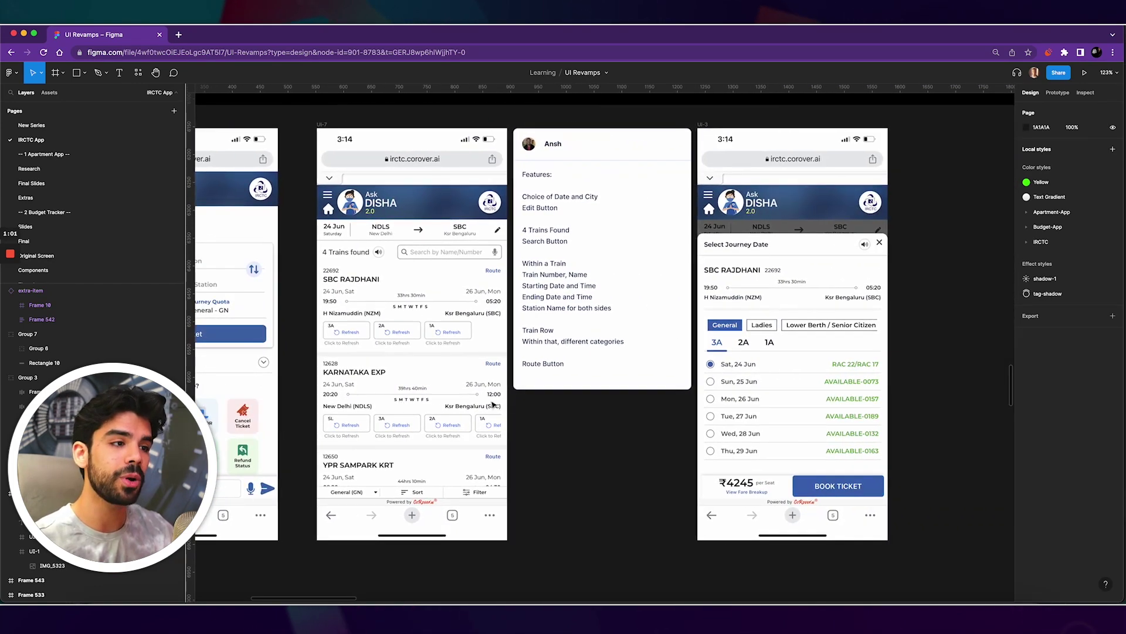
{"action": "scroll", "coordinate": [492, 405], "scroll_direction": "left", "scroll_amount": 3}
{"action": "scroll", "coordinate": [537, 263], "scroll_direction": "up", "scroll_amount": 5}
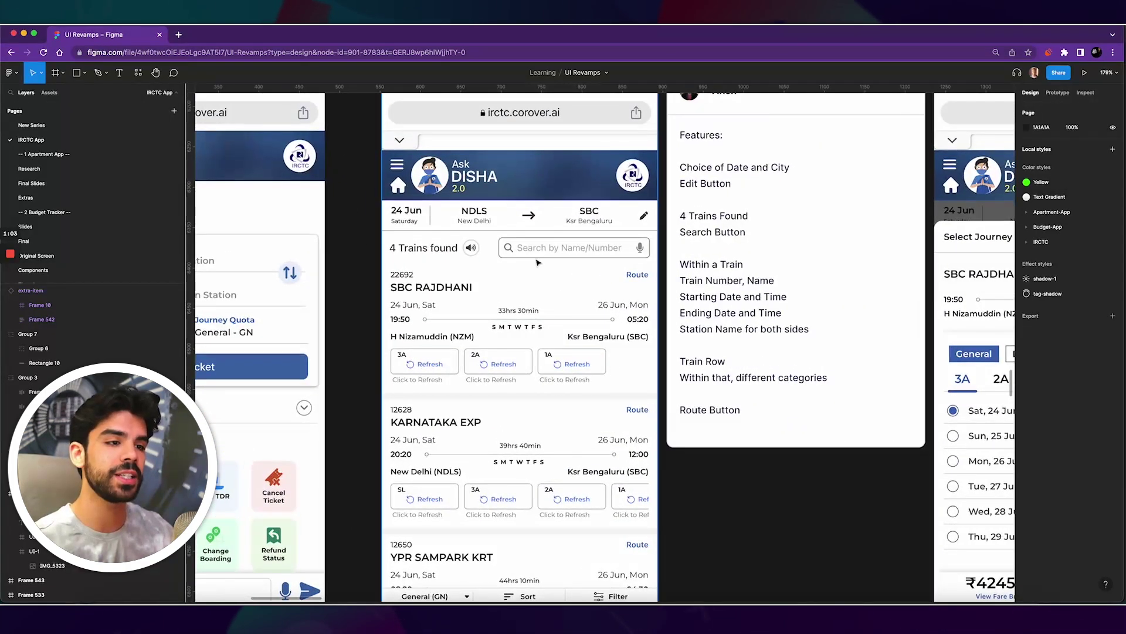
{"action": "scroll", "coordinate": [538, 263], "scroll_direction": "down", "scroll_amount": 8}
{"action": "scroll", "coordinate": [498, 270], "scroll_direction": "left", "scroll_amount": 5}
{"action": "scroll", "coordinate": [458, 276], "scroll_direction": "up", "scroll_amount": 3}
{"action": "scroll", "coordinate": [431, 280], "scroll_direction": "down", "scroll_amount": 3}
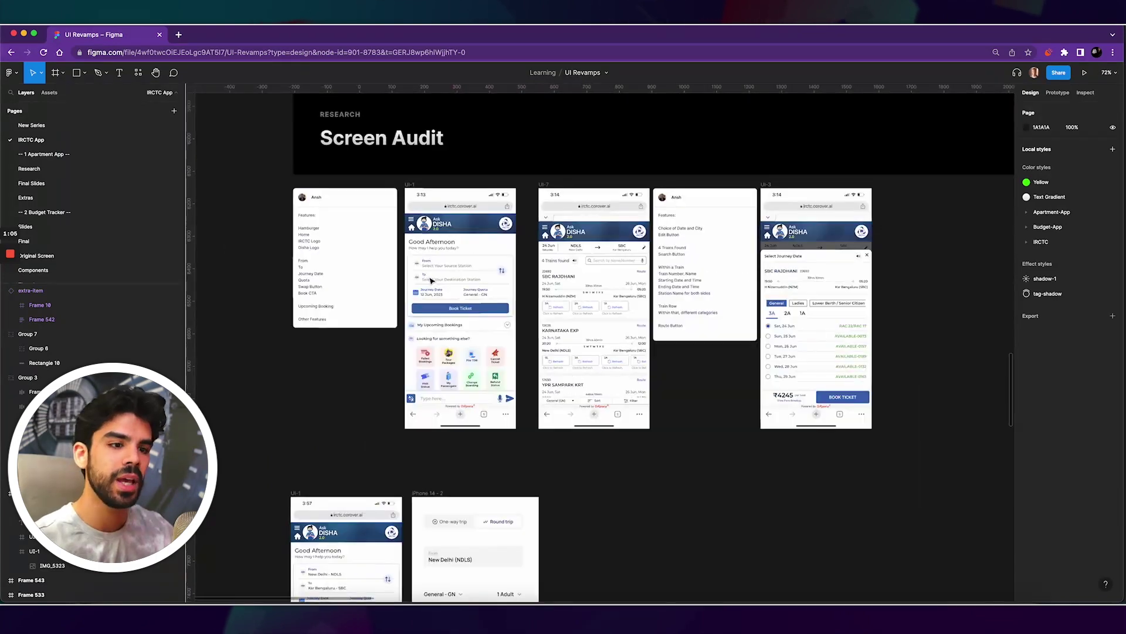
{"action": "scroll", "coordinate": [431, 280], "scroll_direction": "down", "scroll_amount": 5}
{"action": "scroll", "coordinate": [365, 390], "scroll_direction": "up", "scroll_amount": 10}
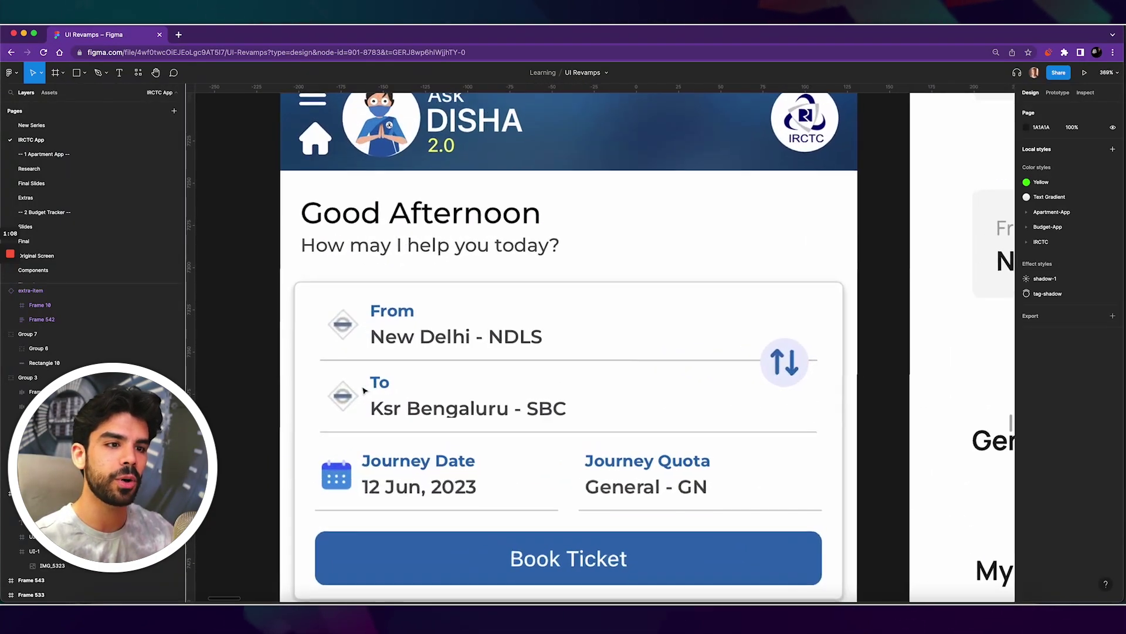
{"action": "scroll", "coordinate": [443, 373], "scroll_direction": "up", "scroll_amount": 2}
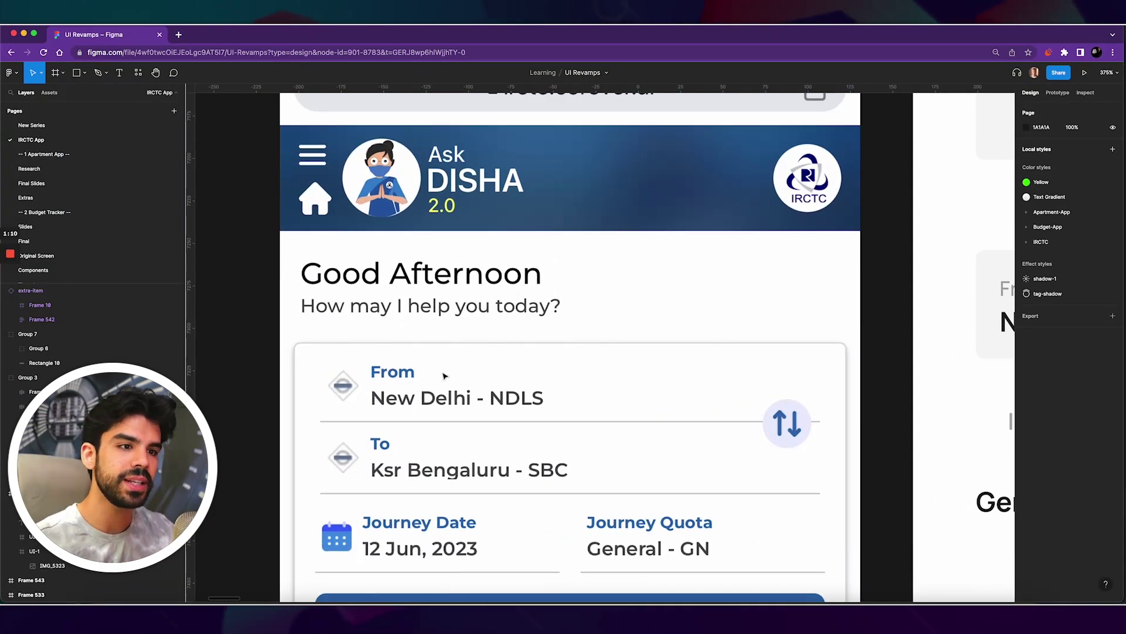
{"action": "scroll", "coordinate": [444, 376], "scroll_direction": "down", "scroll_amount": 10}
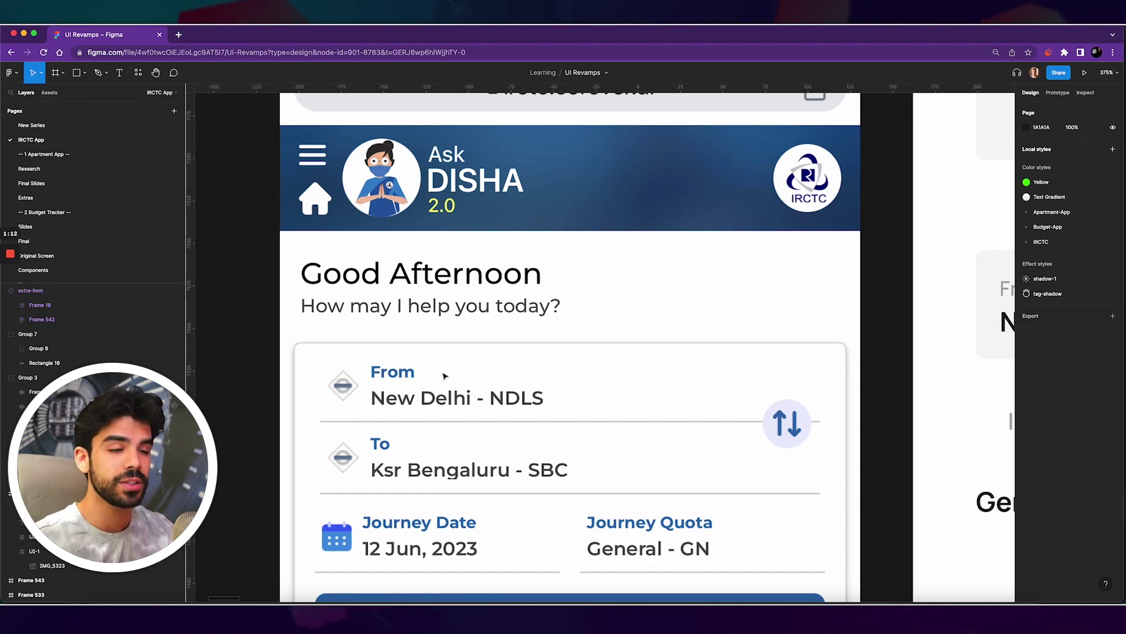
{"action": "scroll", "coordinate": [442, 372], "scroll_direction": "down", "scroll_amount": 5}
{"action": "scroll", "coordinate": [766, 219], "scroll_direction": "up", "scroll_amount": 5}
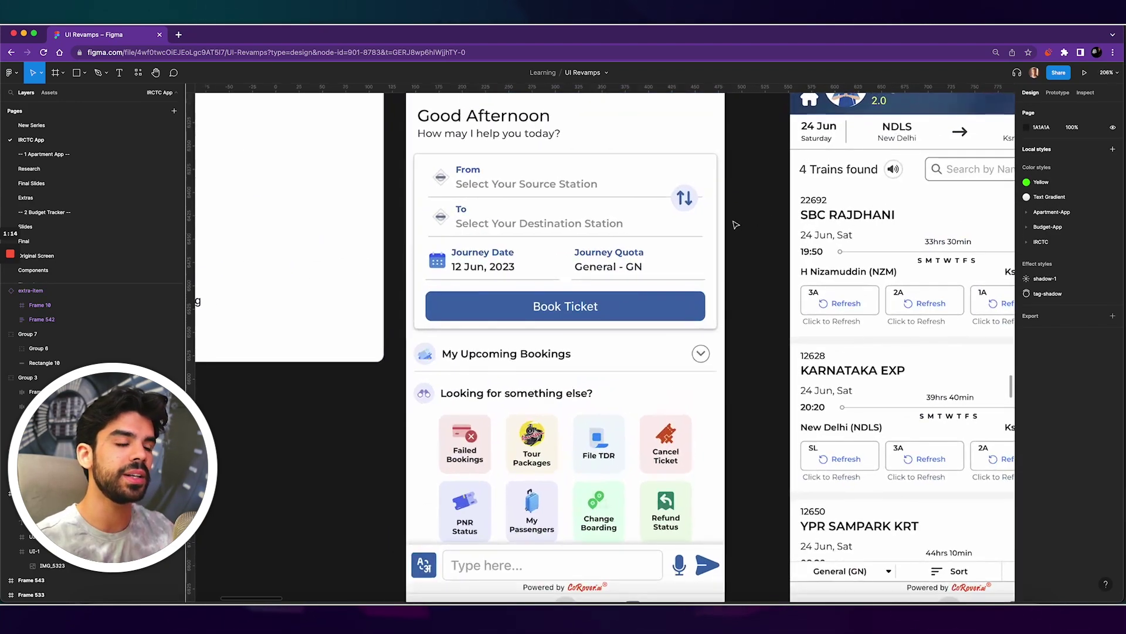
{"action": "scroll", "coordinate": [704, 247], "scroll_direction": "up", "scroll_amount": 2}
{"action": "scroll", "coordinate": [650, 263], "scroll_direction": "up", "scroll_amount": 4}
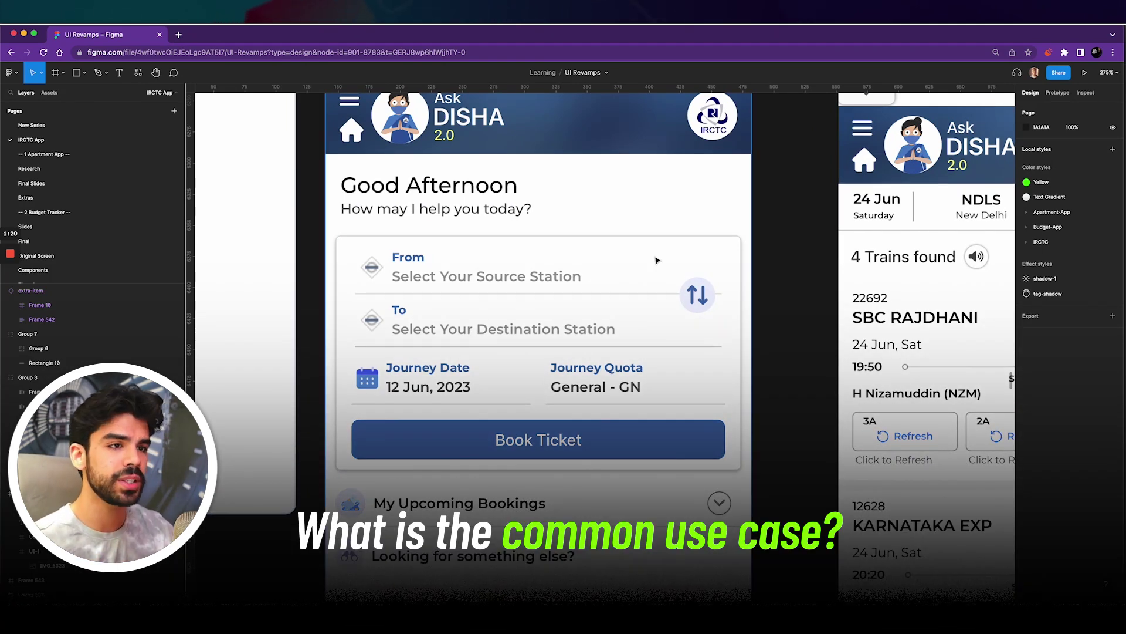
{"action": "scroll", "coordinate": [710, 273], "scroll_direction": "down", "scroll_amount": 3}
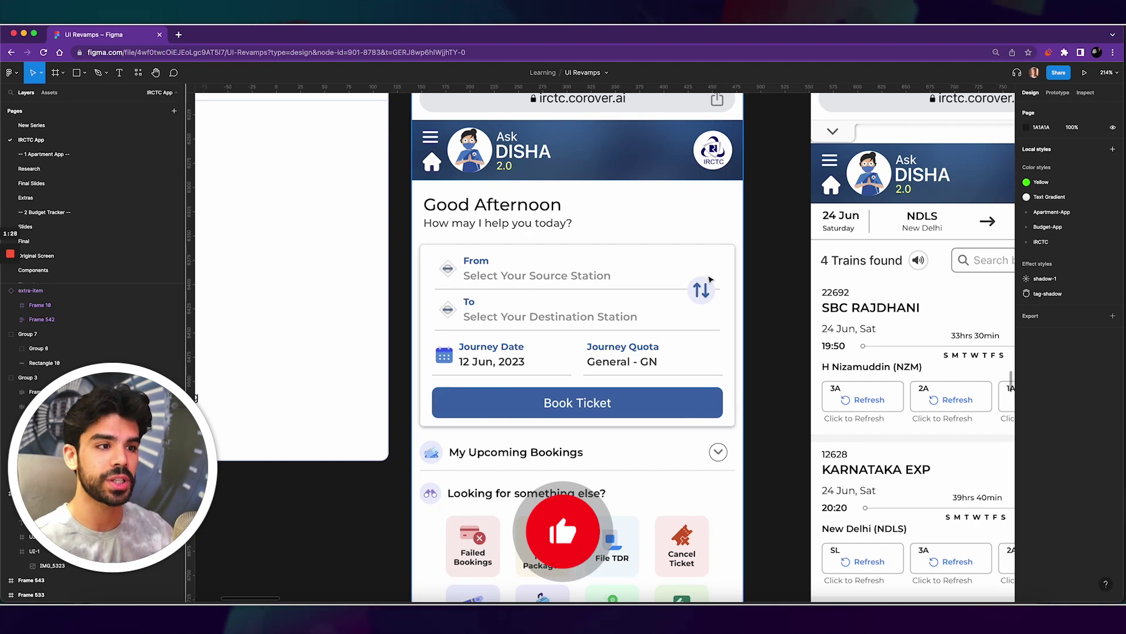
{"action": "scroll", "coordinate": [704, 284], "scroll_direction": "down", "scroll_amount": 2}
{"action": "scroll", "coordinate": [674, 307], "scroll_direction": "down", "scroll_amount": 3}
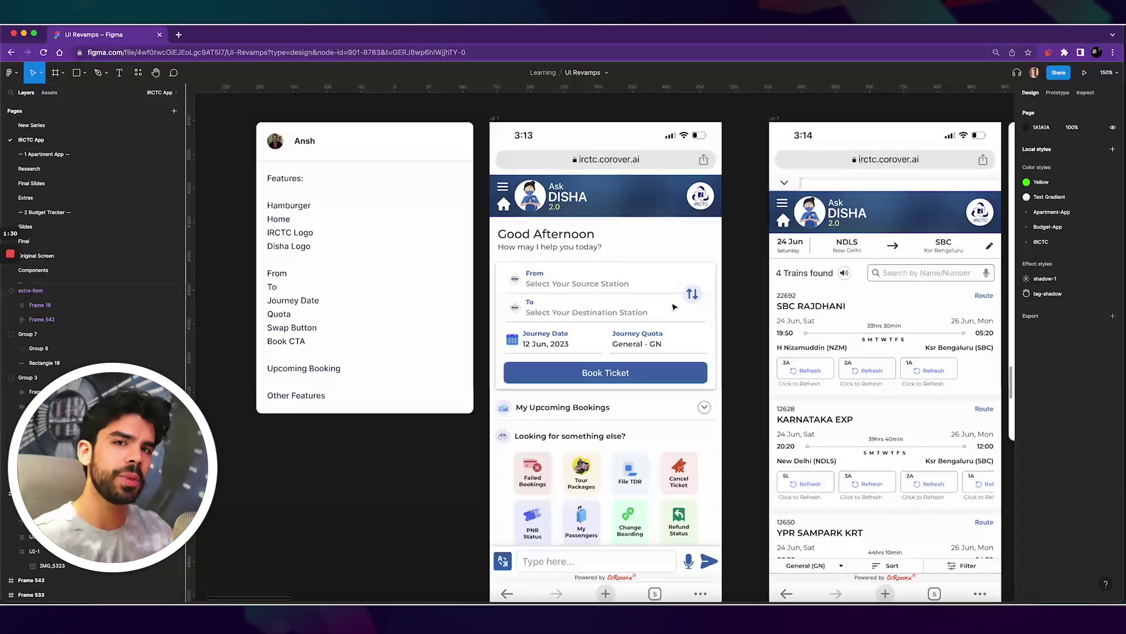
{"action": "scroll", "coordinate": [674, 306], "scroll_direction": "up", "scroll_amount": 3}
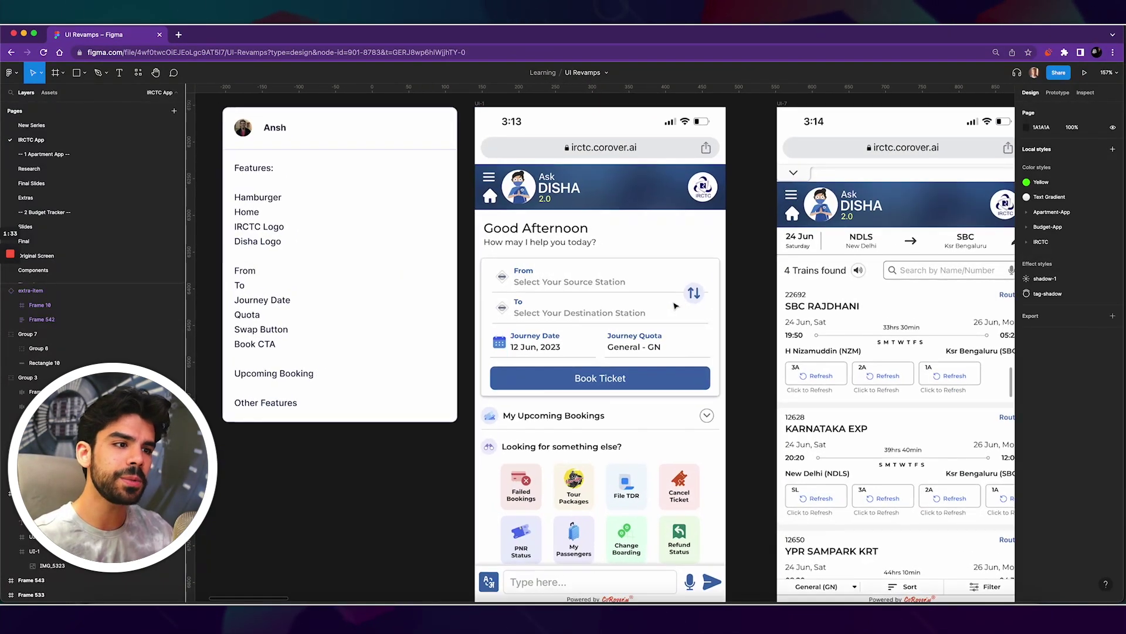
{"action": "scroll", "coordinate": [675, 306], "scroll_direction": "right", "scroll_amount": 2}
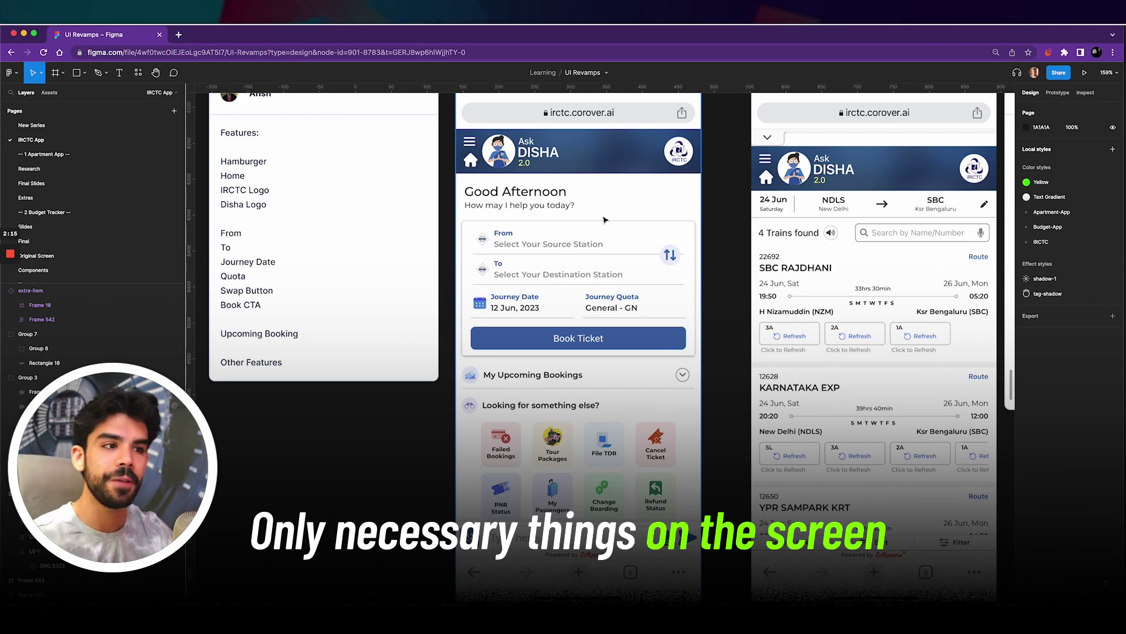
{"action": "scroll", "coordinate": [604, 219], "scroll_direction": "down", "scroll_amount": 5}
{"action": "scroll", "coordinate": [604, 220], "scroll_direction": "down", "scroll_amount": 6}
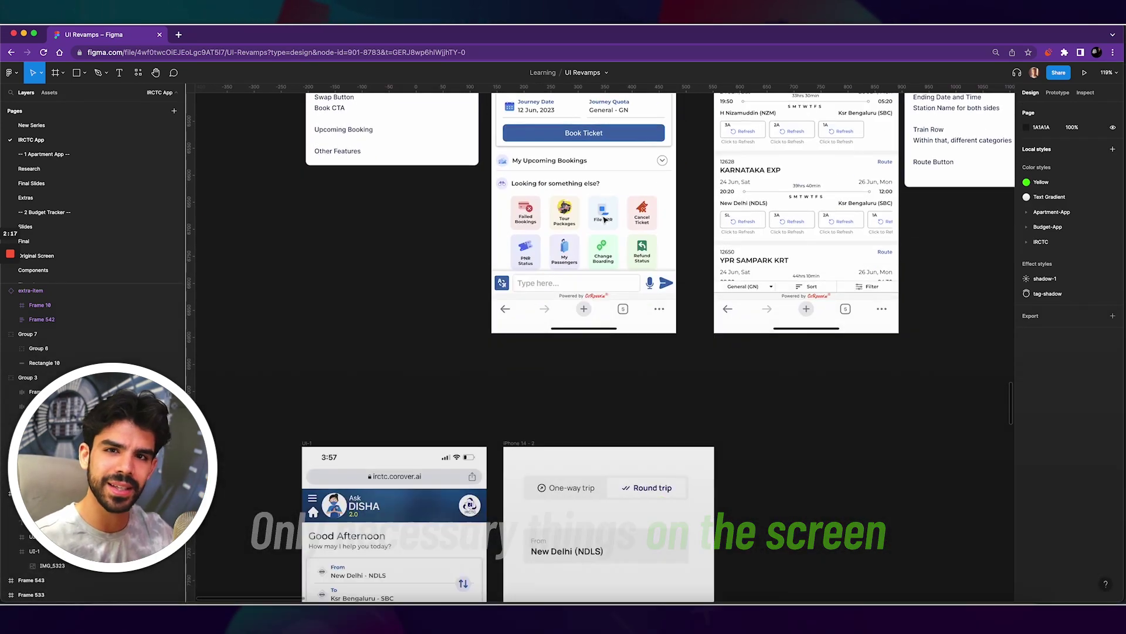
{"action": "scroll", "coordinate": [294, 453], "scroll_direction": "up", "scroll_amount": 5}
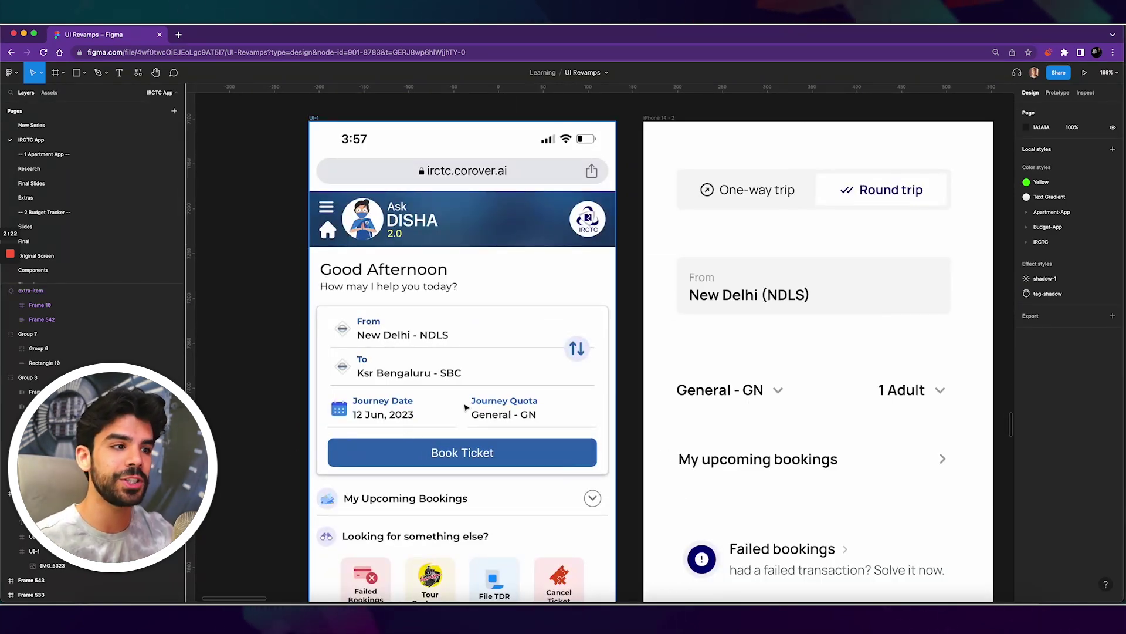
{"action": "scroll", "coordinate": [465, 407], "scroll_direction": "right", "scroll_amount": 2}
{"action": "scroll", "coordinate": [466, 407], "scroll_direction": "down", "scroll_amount": 1}
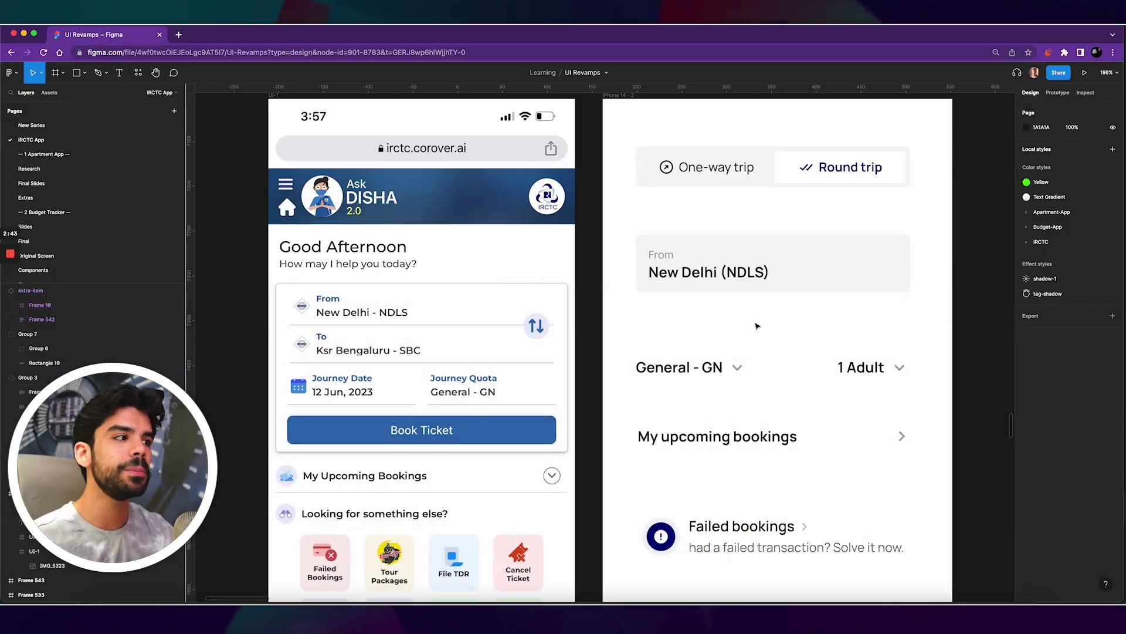
{"action": "left_click", "coordinate": [787, 252]}
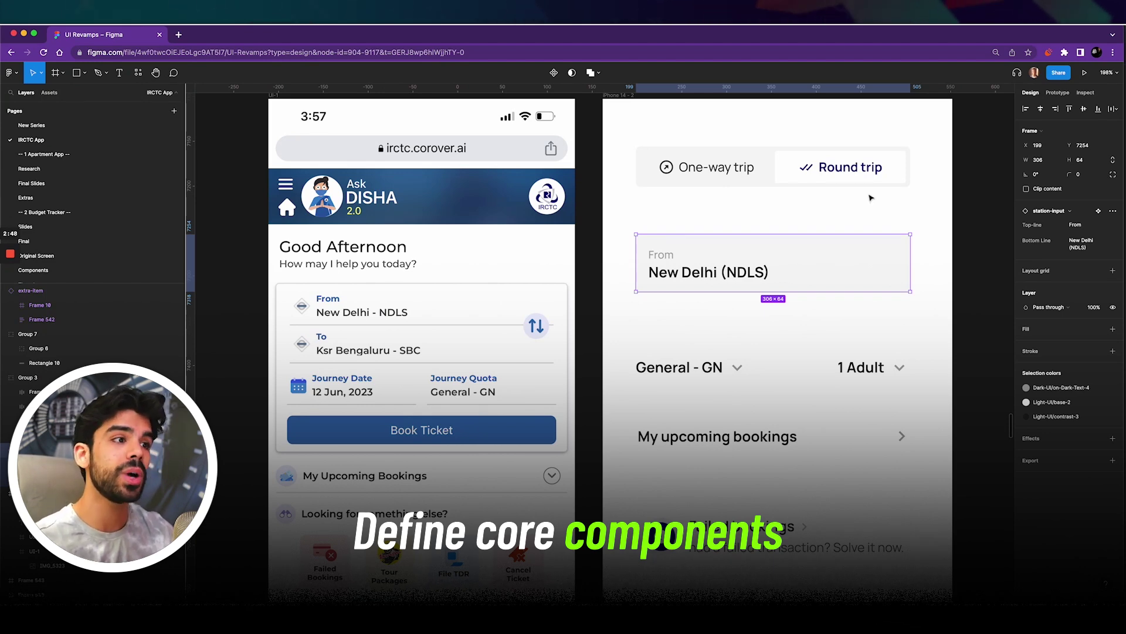
{"action": "scroll", "coordinate": [870, 198], "scroll_direction": "up", "scroll_amount": 5}
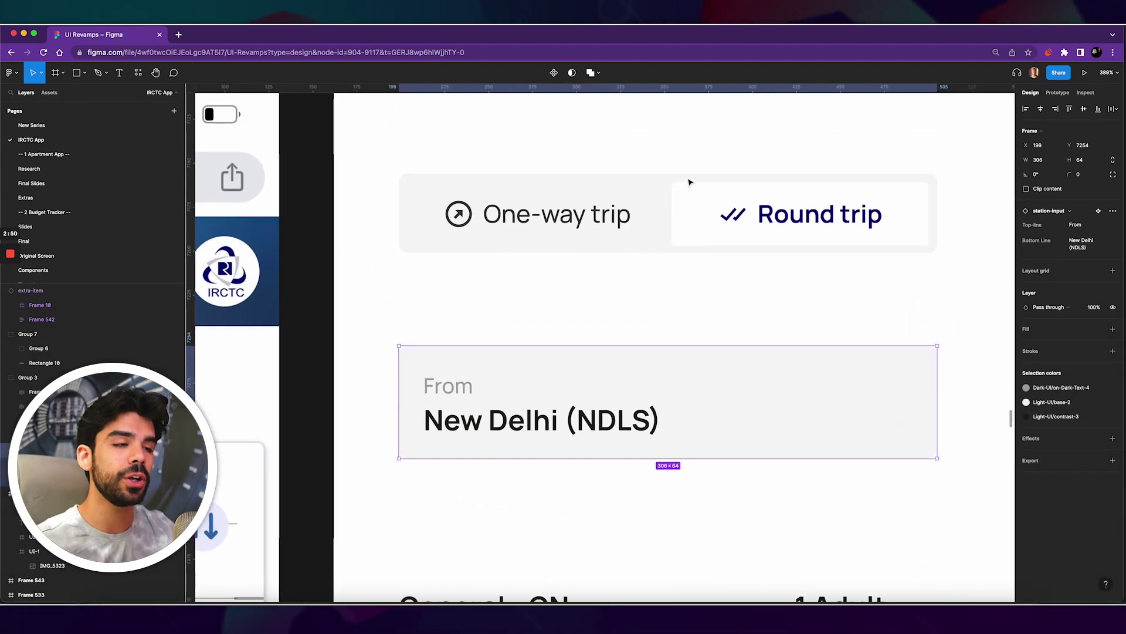
{"action": "scroll", "coordinate": [704, 191], "scroll_direction": "up", "scroll_amount": 1}
{"action": "scroll", "coordinate": [656, 221], "scroll_direction": "up", "scroll_amount": 3}
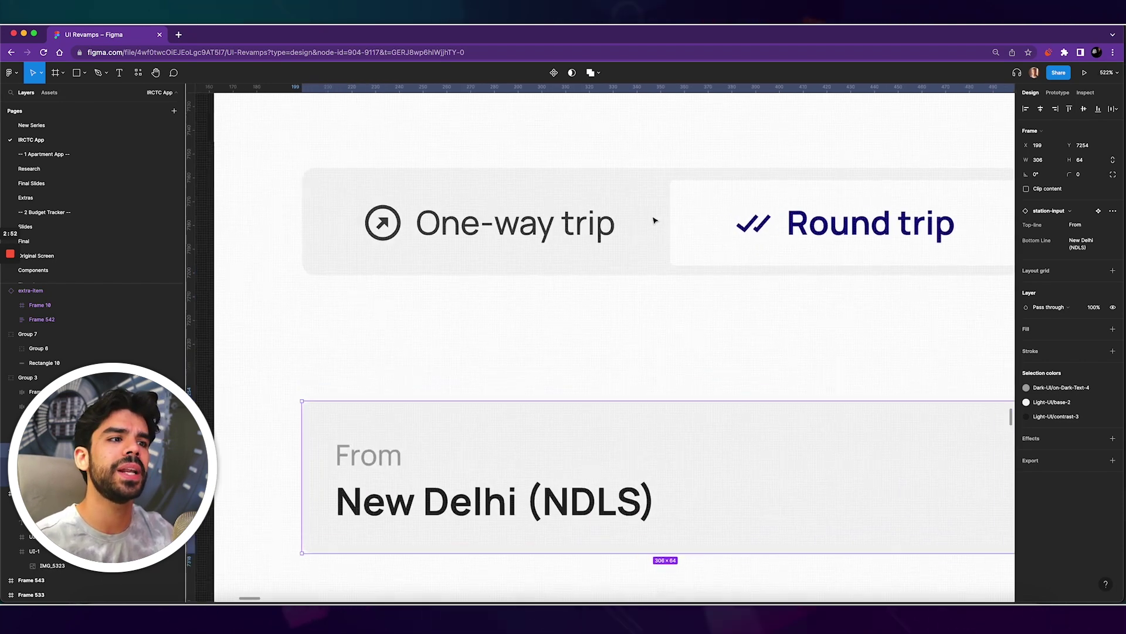
{"action": "scroll", "coordinate": [560, 221], "scroll_direction": "down", "scroll_amount": 1}
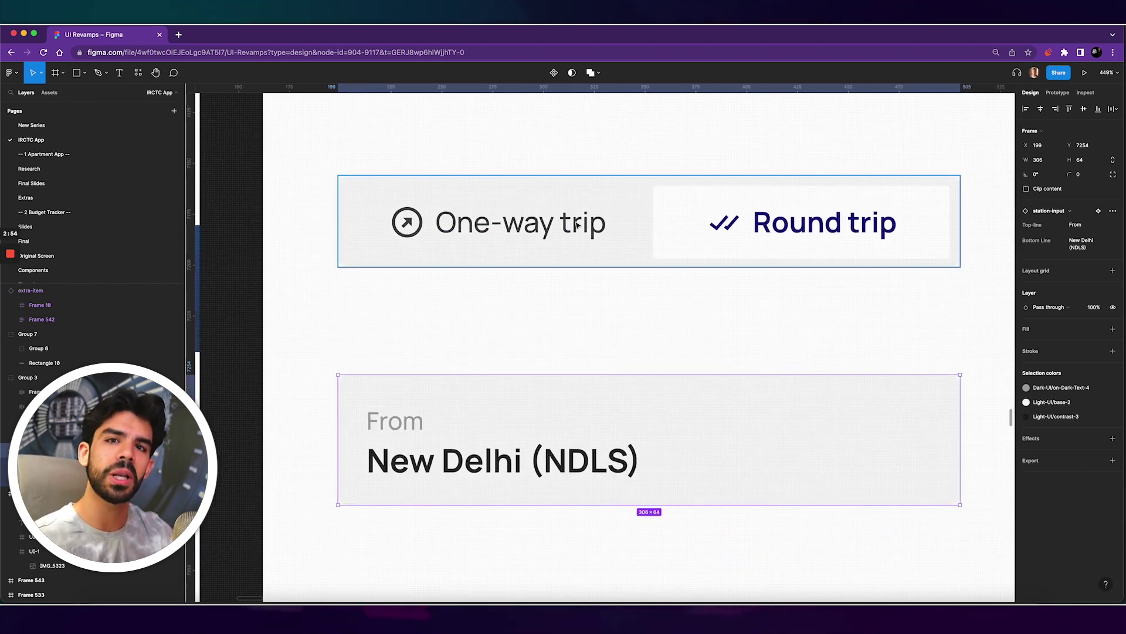
{"action": "key", "text": "Escape"}
{"action": "key", "text": "shift+1"}
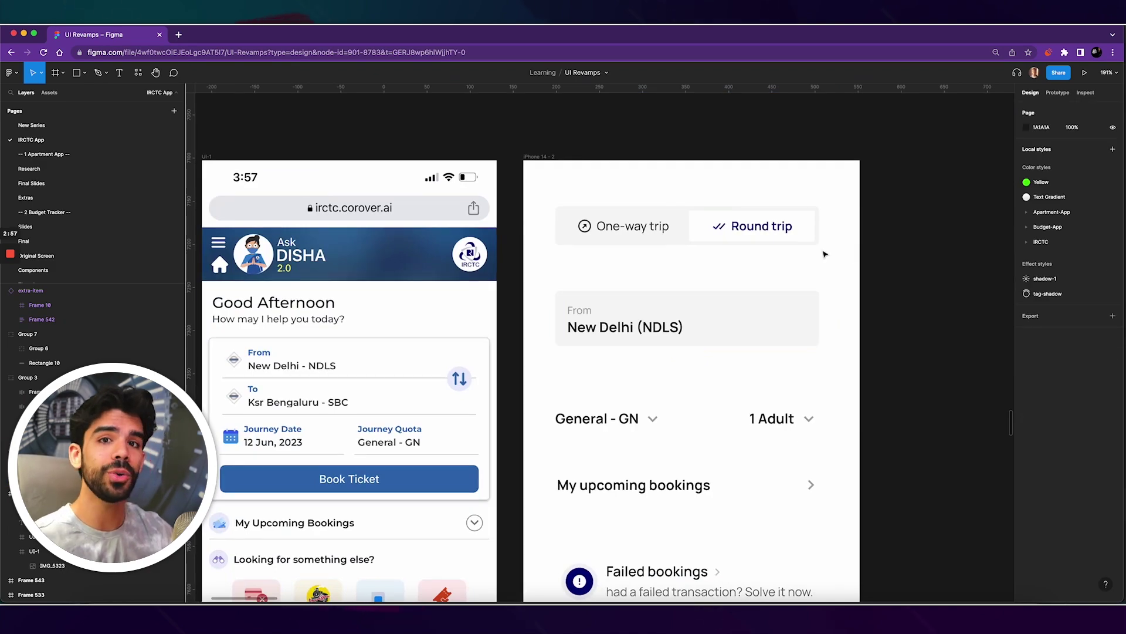
{"action": "scroll", "coordinate": [825, 254], "scroll_direction": "down", "scroll_amount": 10}
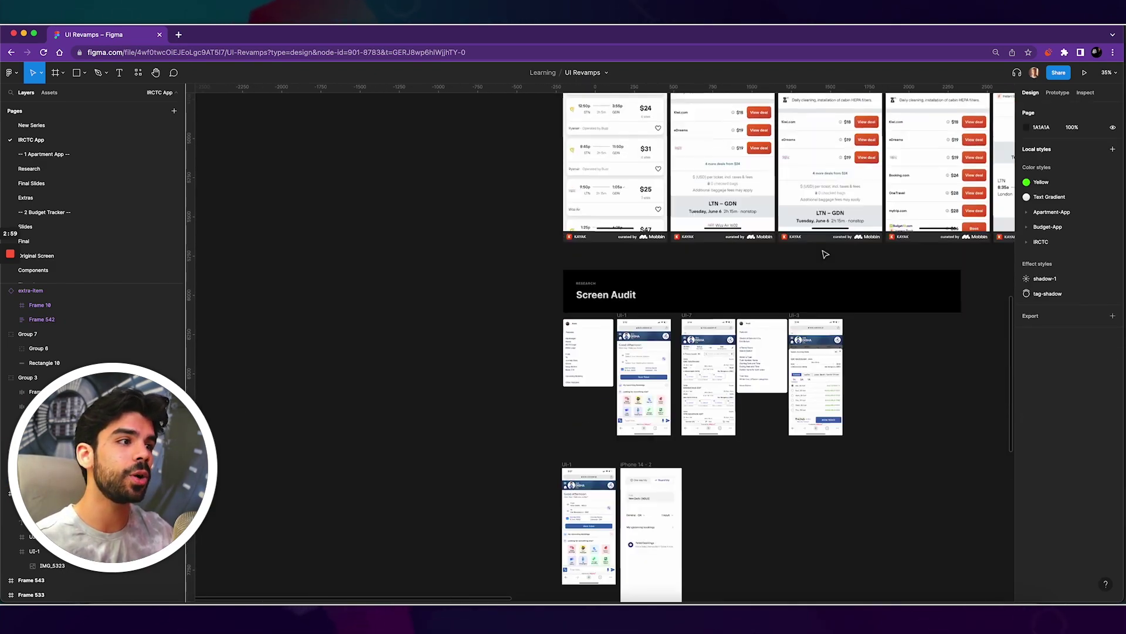
{"action": "scroll", "coordinate": [825, 254], "scroll_direction": "up", "scroll_amount": 10}
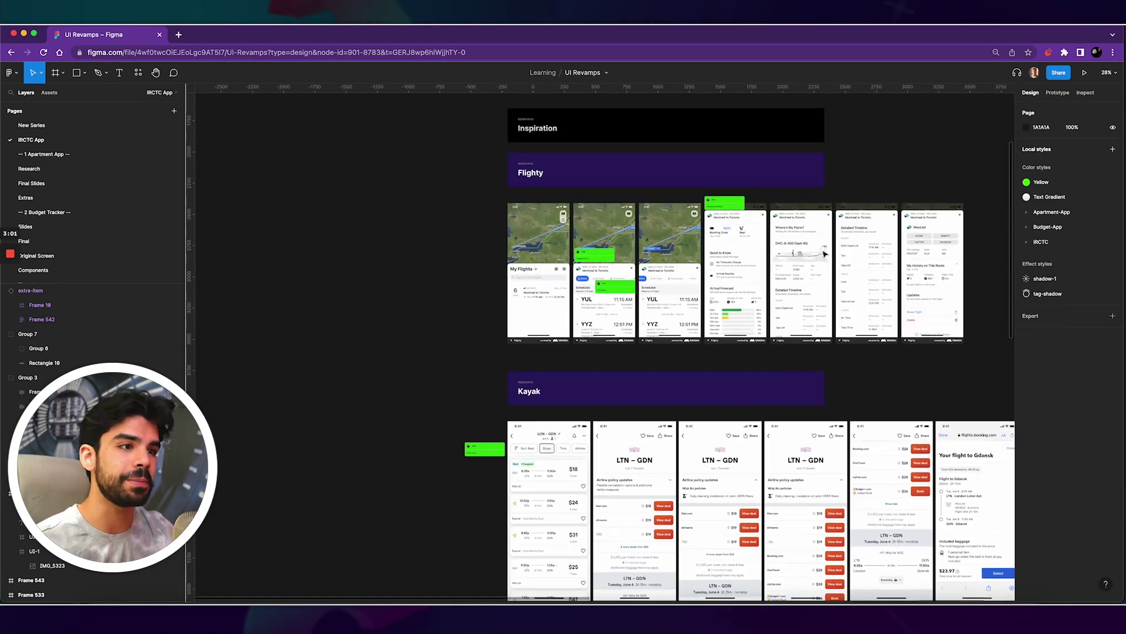
{"action": "scroll", "coordinate": [588, 180], "scroll_direction": "up", "scroll_amount": 5}
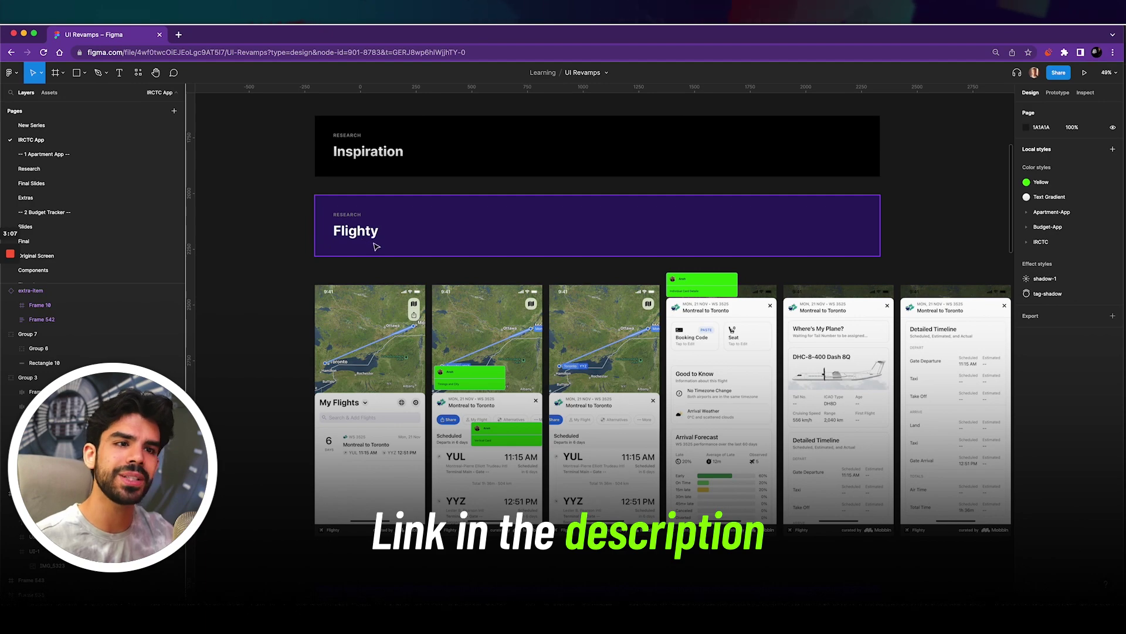
{"action": "scroll", "coordinate": [385, 249], "scroll_direction": "down", "scroll_amount": 3}
{"action": "scroll", "coordinate": [440, 287], "scroll_direction": "up", "scroll_amount": 5}
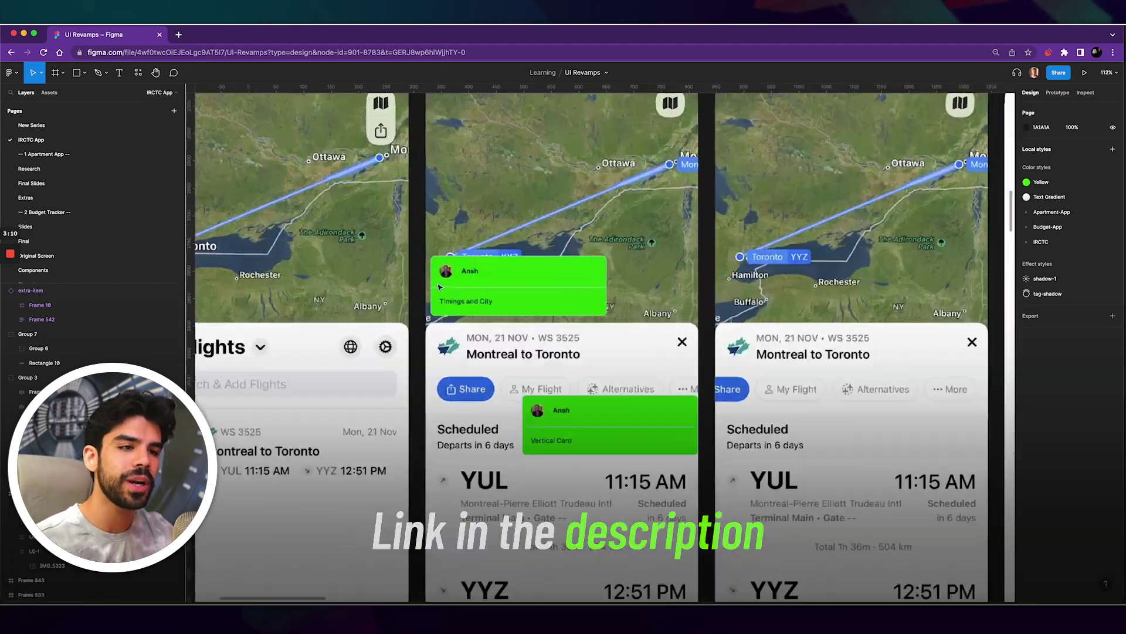
{"action": "scroll", "coordinate": [440, 287], "scroll_direction": "down", "scroll_amount": 3}
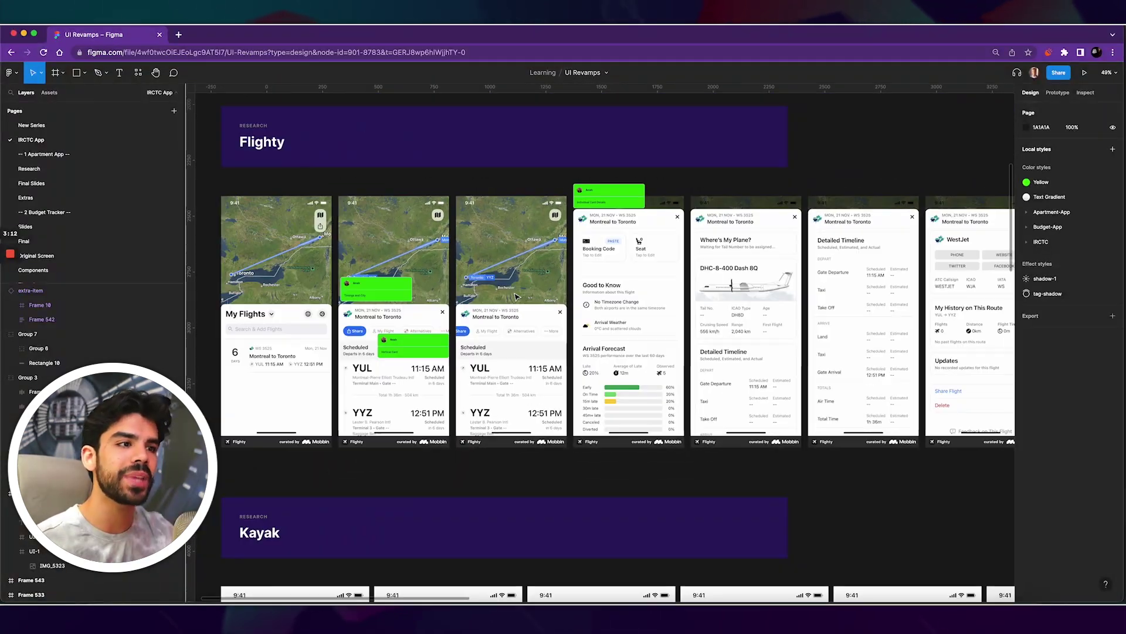
{"action": "scroll", "coordinate": [571, 204], "scroll_direction": "up", "scroll_amount": 5}
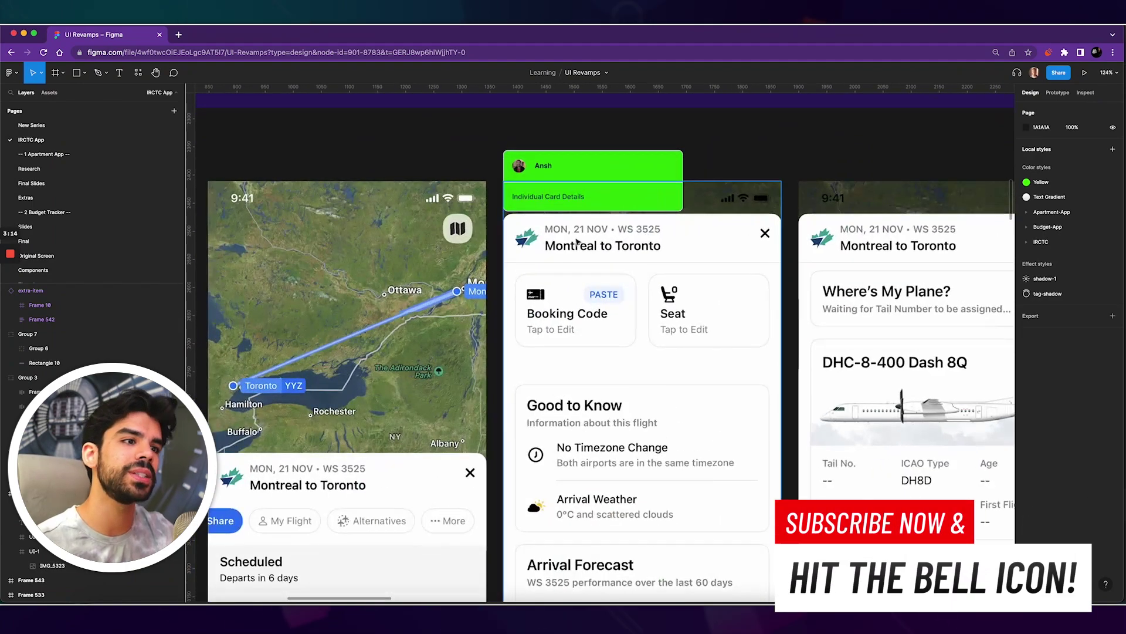
{"action": "scroll", "coordinate": [640, 273], "scroll_direction": "down", "scroll_amount": 5}
{"action": "scroll", "coordinate": [390, 196], "scroll_direction": "down", "scroll_amount": 5}
{"action": "scroll", "coordinate": [390, 195], "scroll_direction": "up", "scroll_amount": 2}
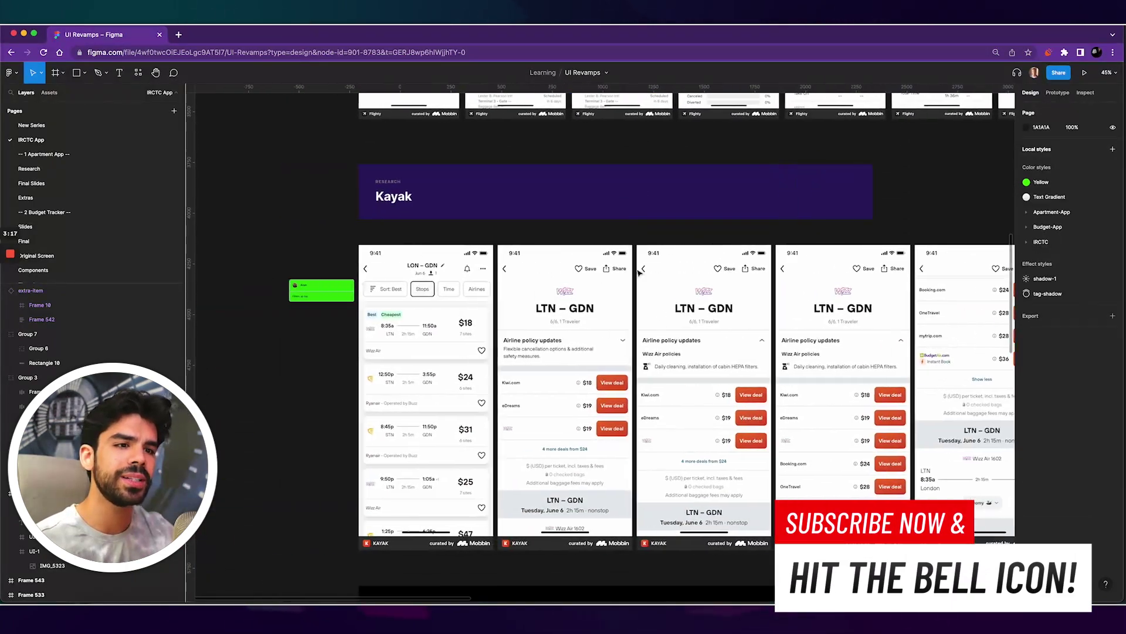
{"action": "scroll", "coordinate": [390, 196], "scroll_direction": "up", "scroll_amount": 4}
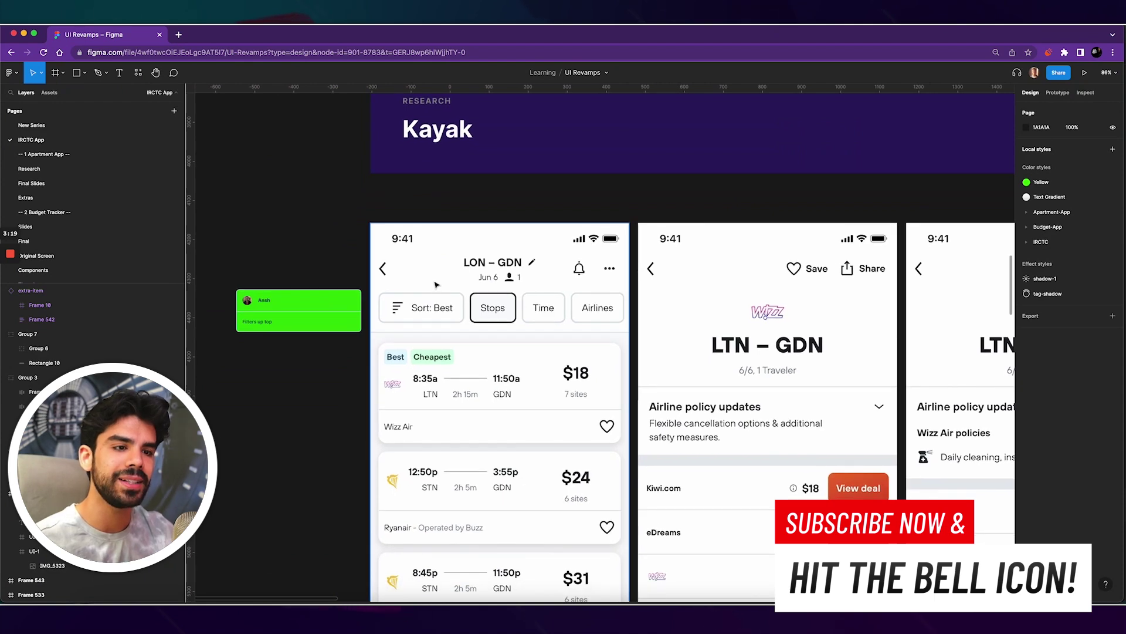
{"action": "scroll", "coordinate": [447, 303], "scroll_direction": "down", "scroll_amount": 4}
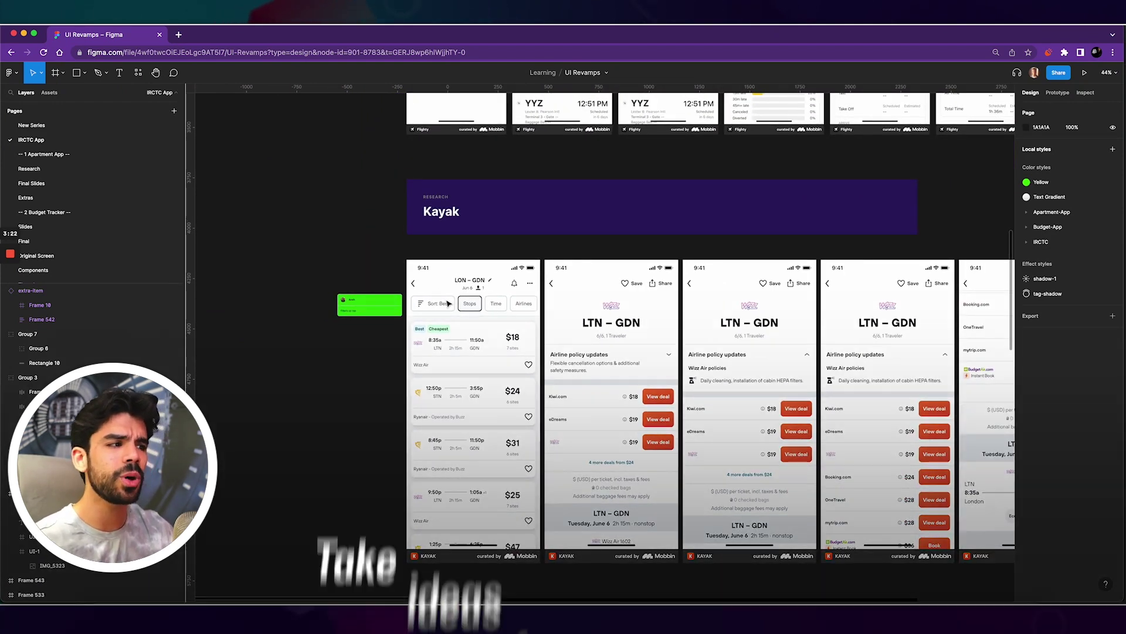
{"action": "scroll", "coordinate": [448, 303], "scroll_direction": "down", "scroll_amount": 2}
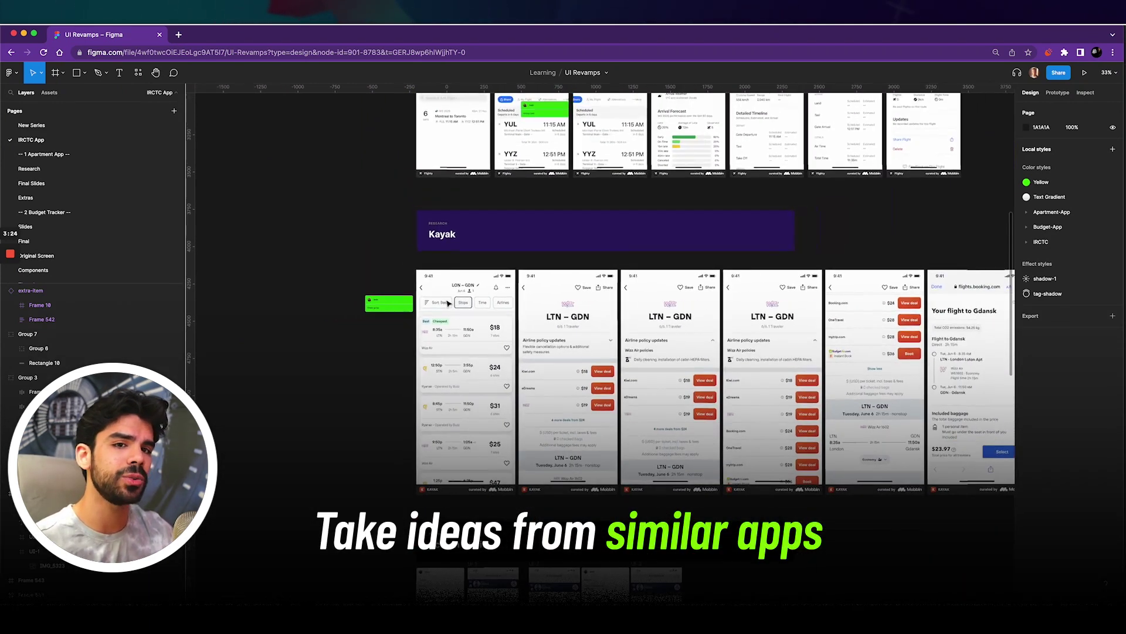
{"action": "scroll", "coordinate": [449, 304], "scroll_direction": "down", "scroll_amount": 5}
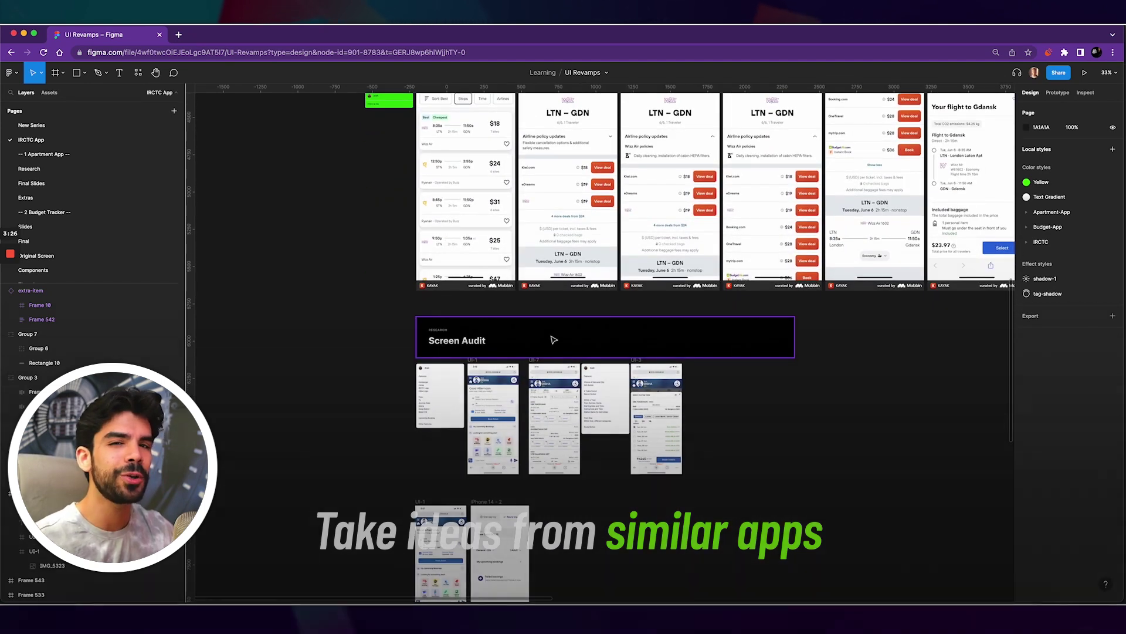
{"action": "scroll", "coordinate": [531, 379], "scroll_direction": "down", "scroll_amount": 3}
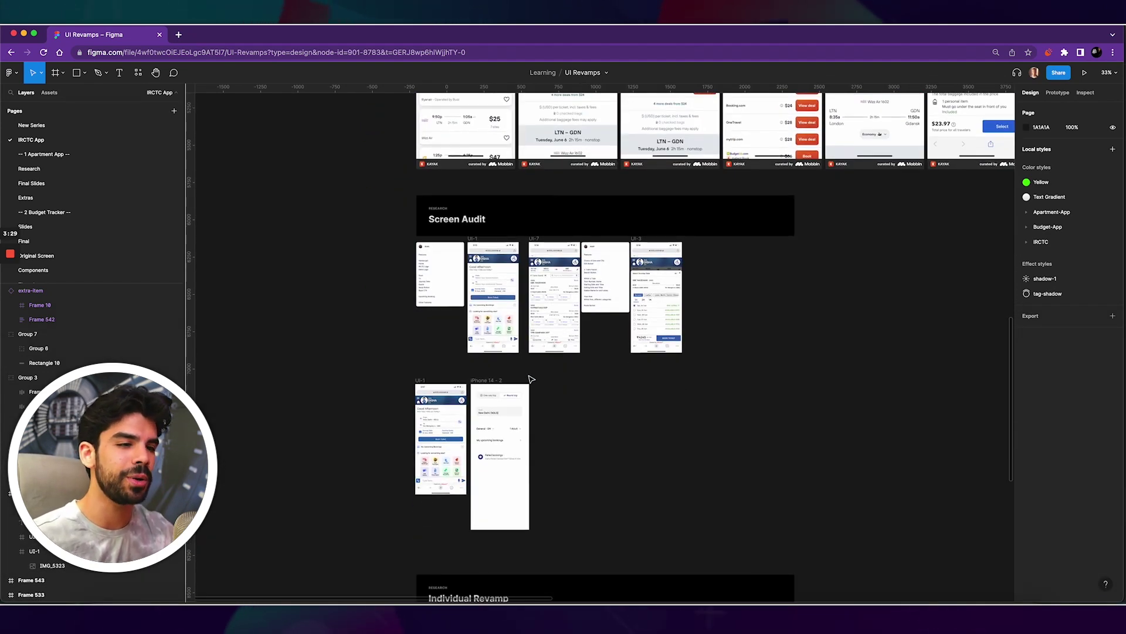
{"action": "scroll", "coordinate": [531, 378], "scroll_direction": "down", "scroll_amount": 2}
{"action": "scroll", "coordinate": [466, 336], "scroll_direction": "up", "scroll_amount": 10}
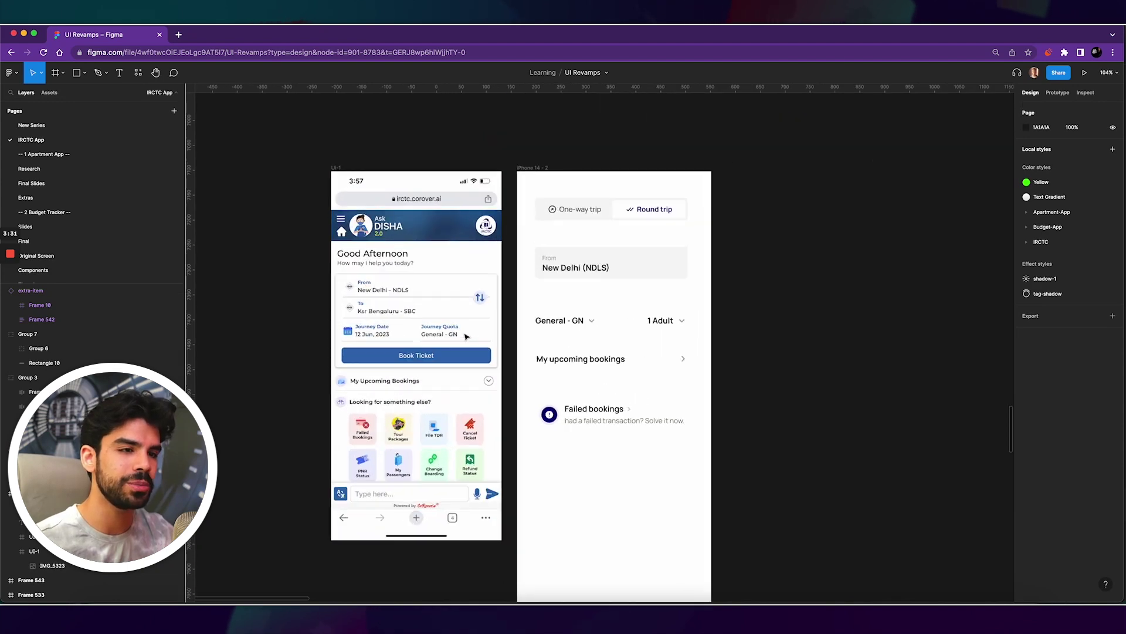
- Select the empty left box of the trip toggle in the redesigned frame
{"action": "scroll", "coordinate": [467, 336], "scroll_direction": "up", "scroll_amount": 2}
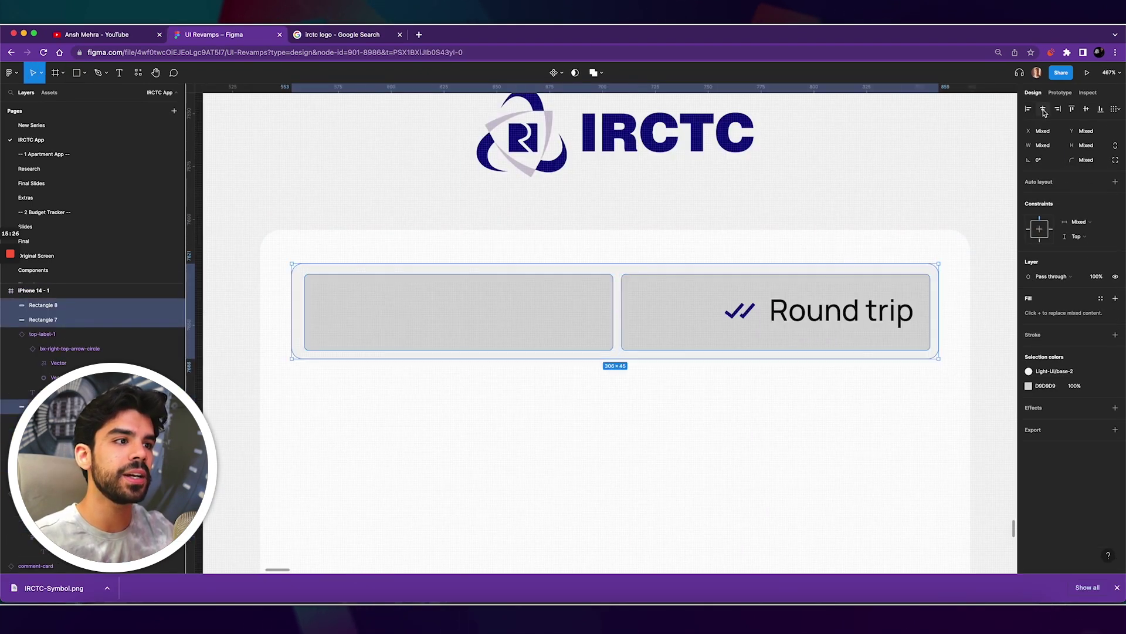
{"action": "left_click", "coordinate": [558, 327]}
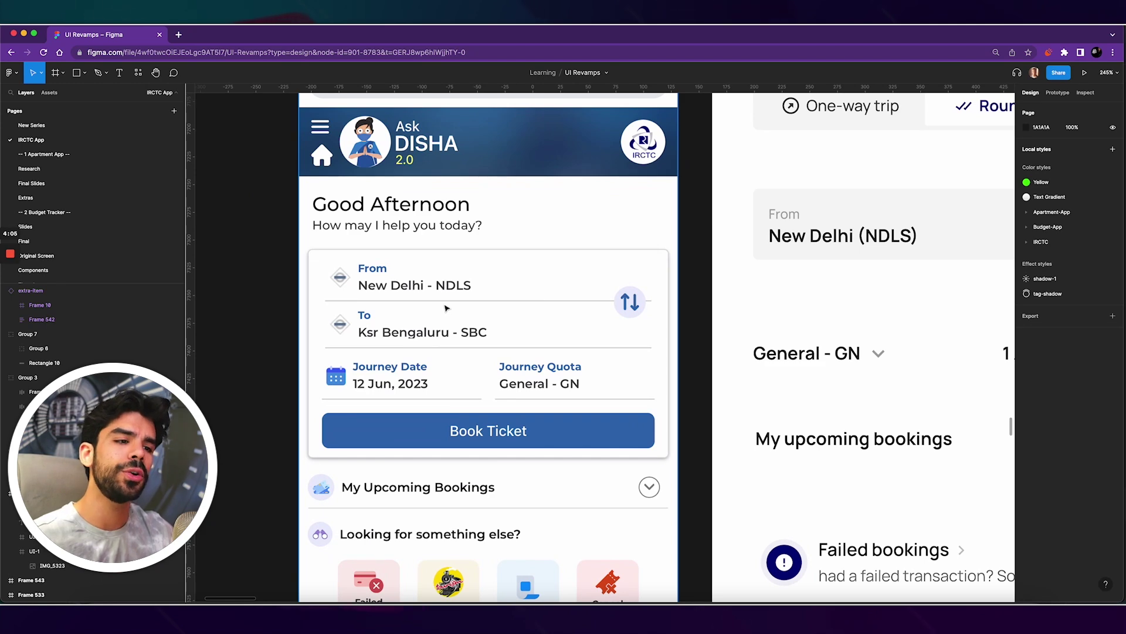
{"action": "scroll", "coordinate": [446, 307], "scroll_direction": "down", "scroll_amount": 3}
{"action": "scroll", "coordinate": [446, 307], "scroll_direction": "right", "scroll_amount": 5}
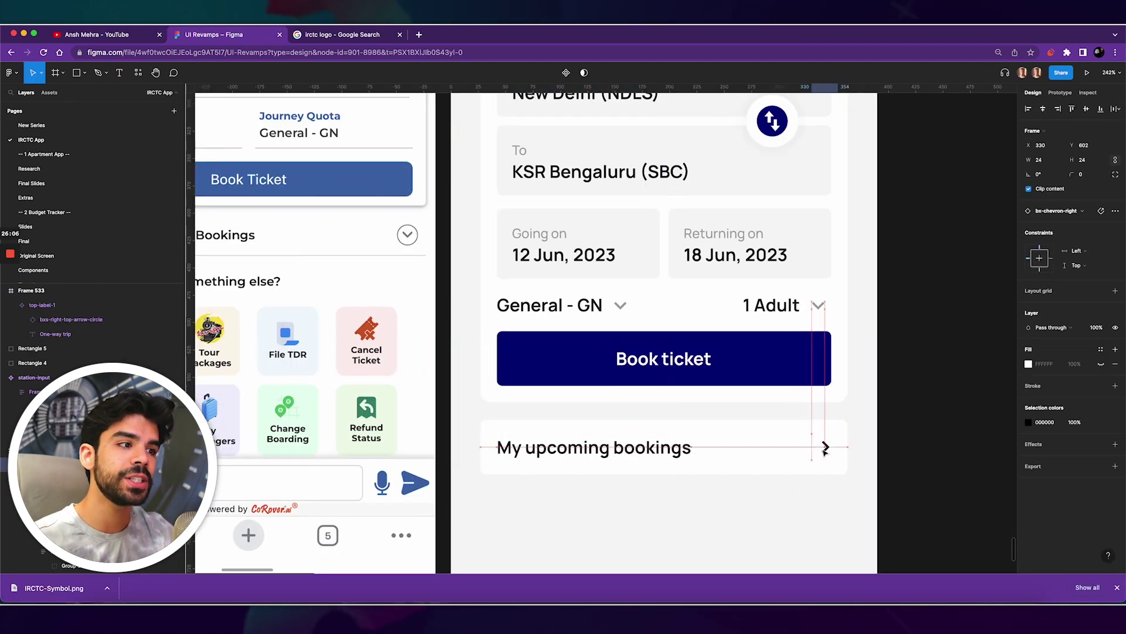
{"action": "scroll", "coordinate": [835, 454], "scroll_direction": "up", "scroll_amount": 5}
{"action": "scroll", "coordinate": [835, 455], "scroll_direction": "down", "scroll_amount": 10}
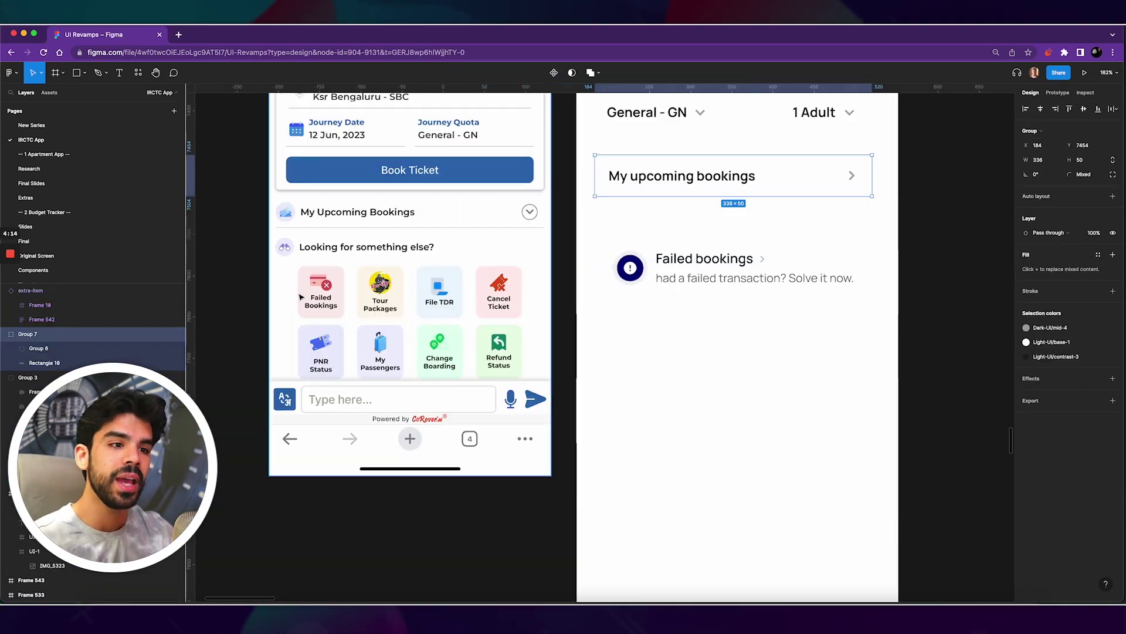
{"action": "scroll", "coordinate": [301, 297], "scroll_direction": "up", "scroll_amount": 5}
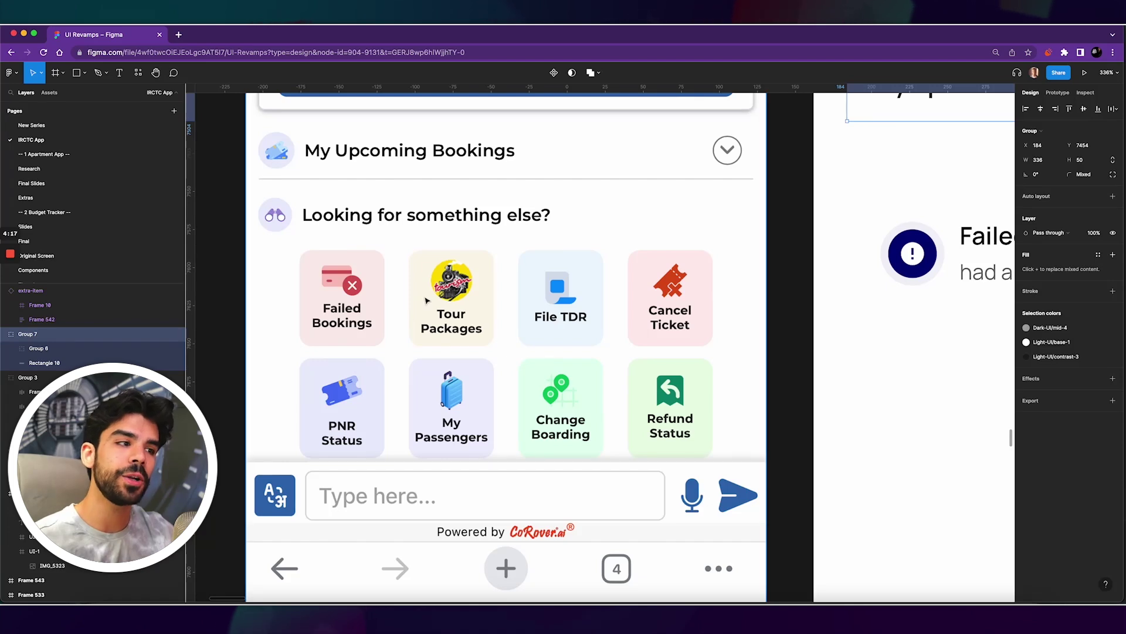
{"action": "scroll", "coordinate": [426, 300], "scroll_direction": "down", "scroll_amount": 5}
{"action": "scroll", "coordinate": [478, 297], "scroll_direction": "right", "scroll_amount": 5}
{"action": "scroll", "coordinate": [492, 265], "scroll_direction": "up", "scroll_amount": 5}
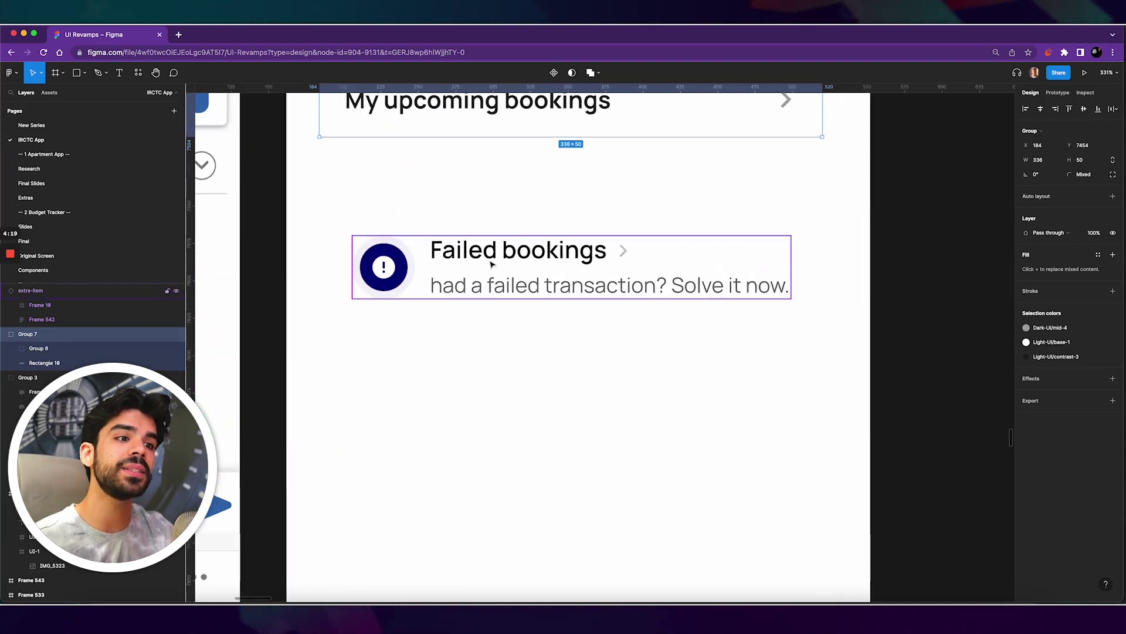
- Duplicate the Failed bookings text and retype it as 'had a failed transaction? Solve it now.'
{"action": "left_click", "coordinate": [492, 265]}
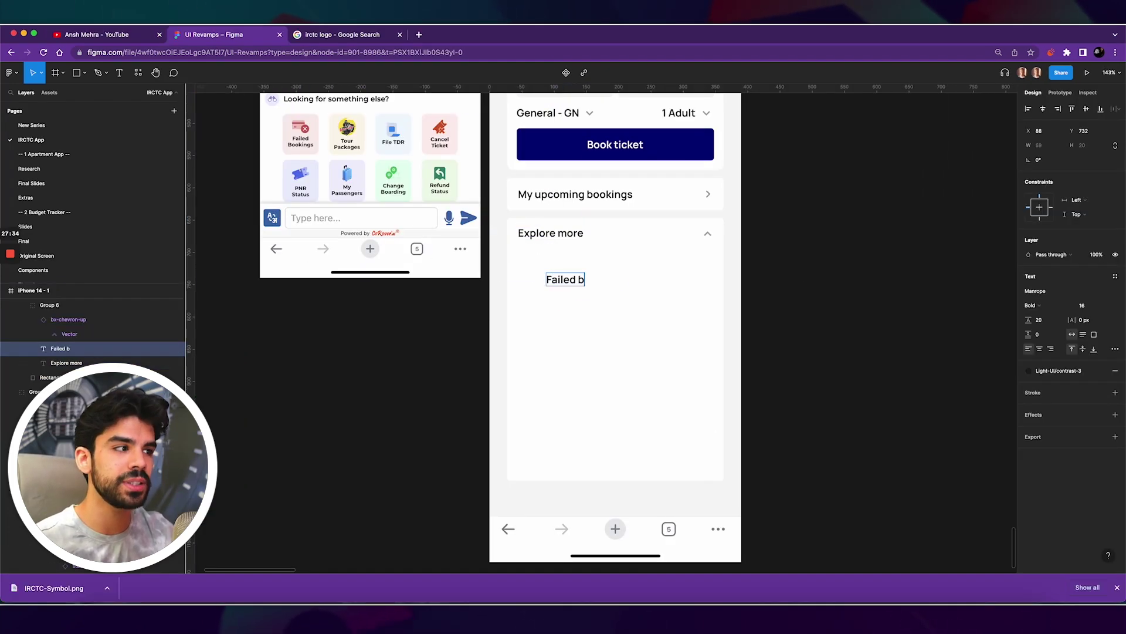
{"action": "scroll", "coordinate": [566, 281], "scroll_direction": "up", "scroll_amount": 5}
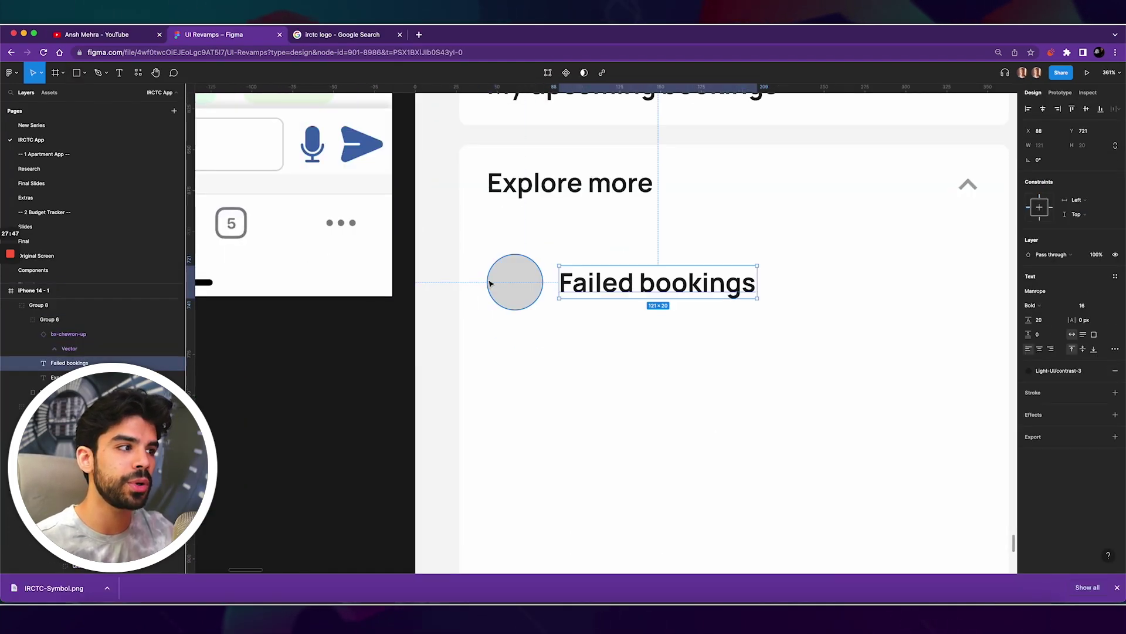
{"action": "key", "text": "ctrl+d"}
{"action": "key", "text": "Return"}
{"action": "type", "text": "had a failed transaction? Solve it now."}
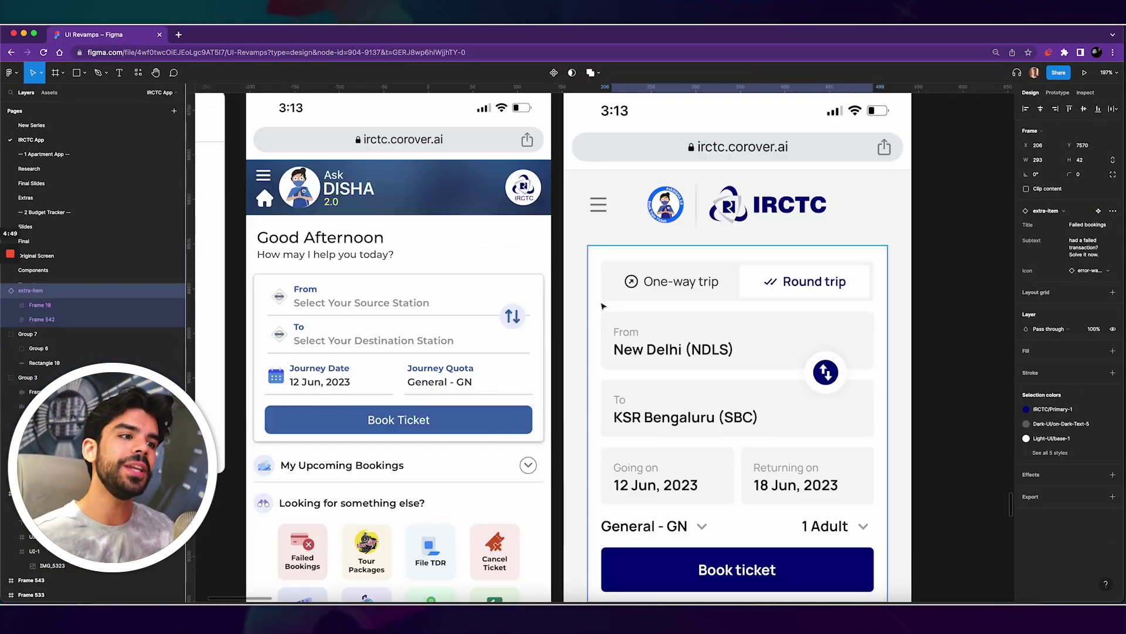
{"action": "scroll", "coordinate": [603, 306], "scroll_direction": "down", "scroll_amount": 5}
{"action": "scroll", "coordinate": [603, 306], "scroll_direction": "up", "scroll_amount": 5}
{"action": "scroll", "coordinate": [603, 305], "scroll_direction": "up", "scroll_amount": 3}
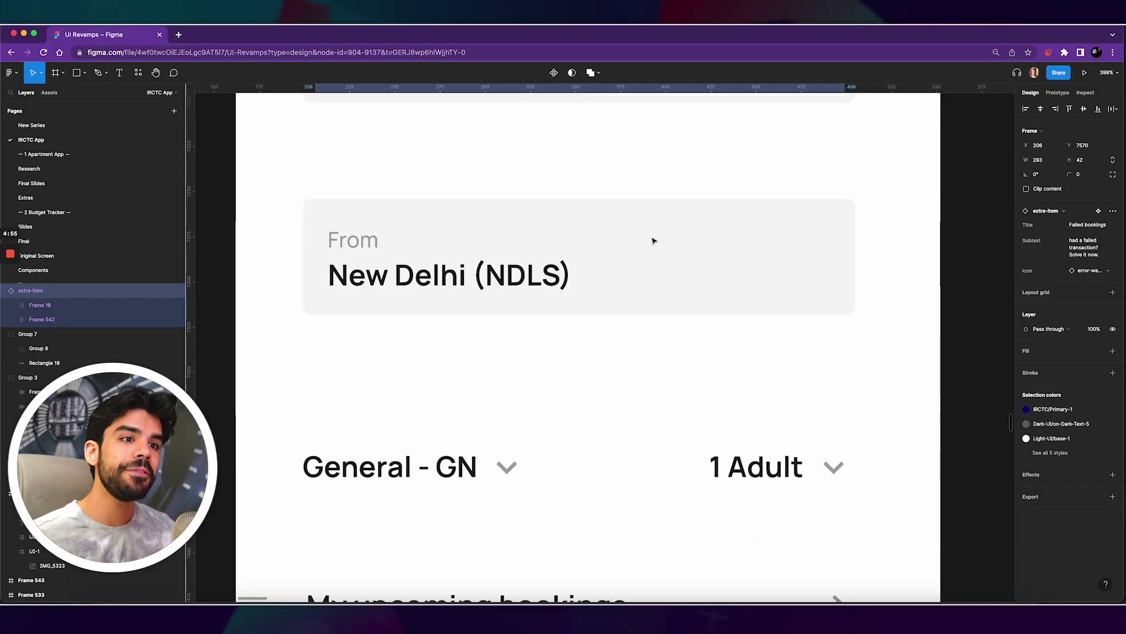
{"action": "scroll", "coordinate": [653, 239], "scroll_direction": "left", "scroll_amount": 2}
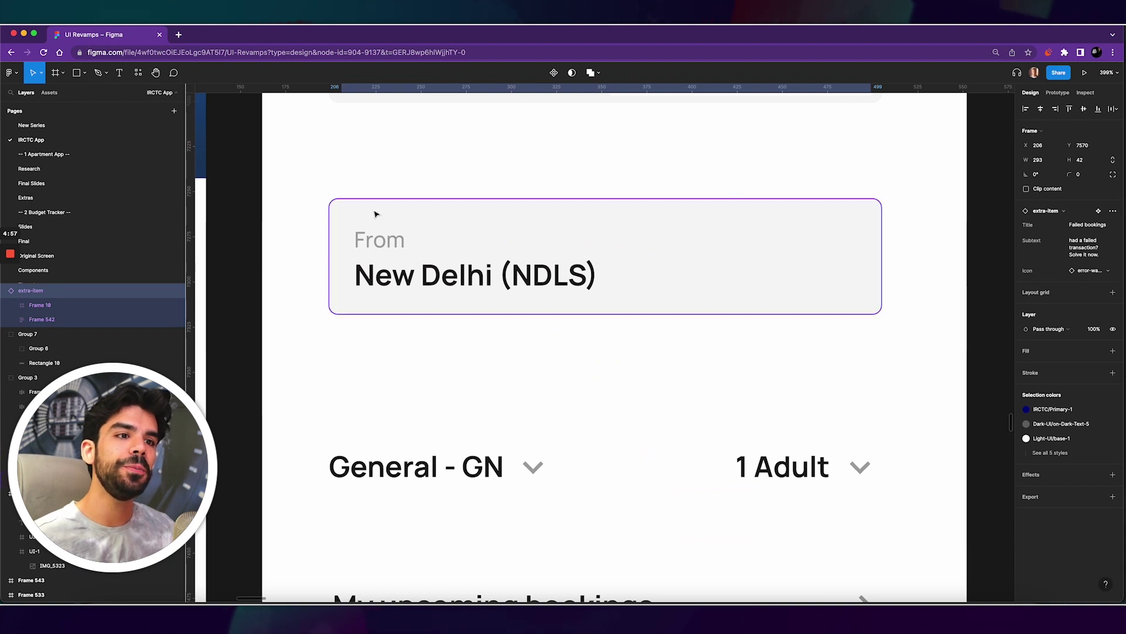
{"action": "scroll", "coordinate": [376, 217], "scroll_direction": "up", "scroll_amount": 5}
{"action": "left_click", "coordinate": [391, 258]}
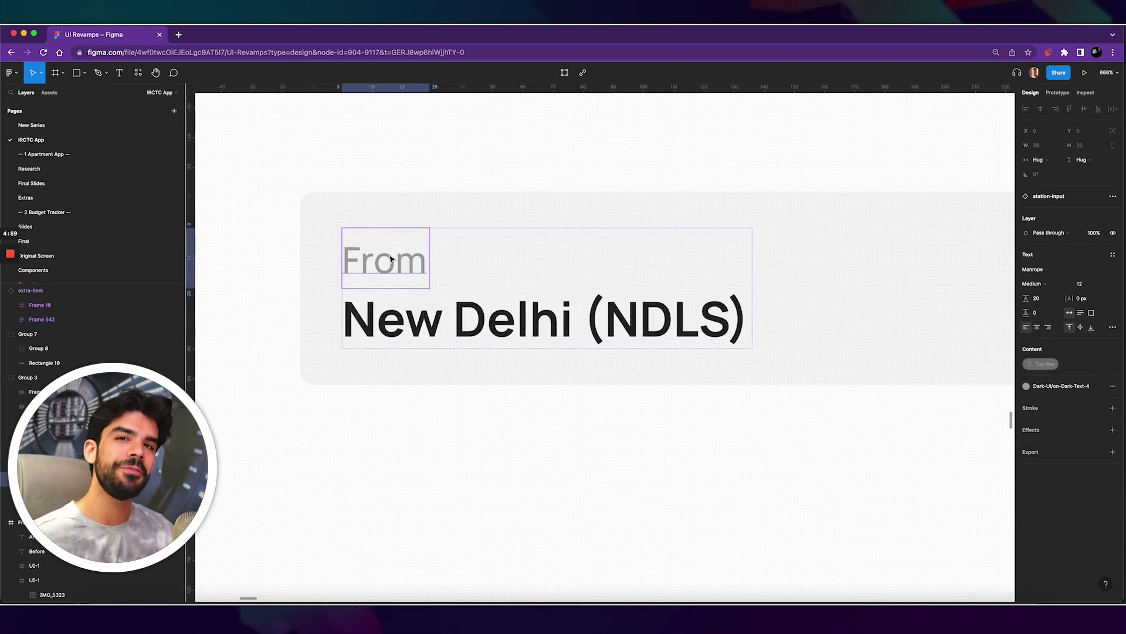
{"action": "left_click", "coordinate": [433, 317]}
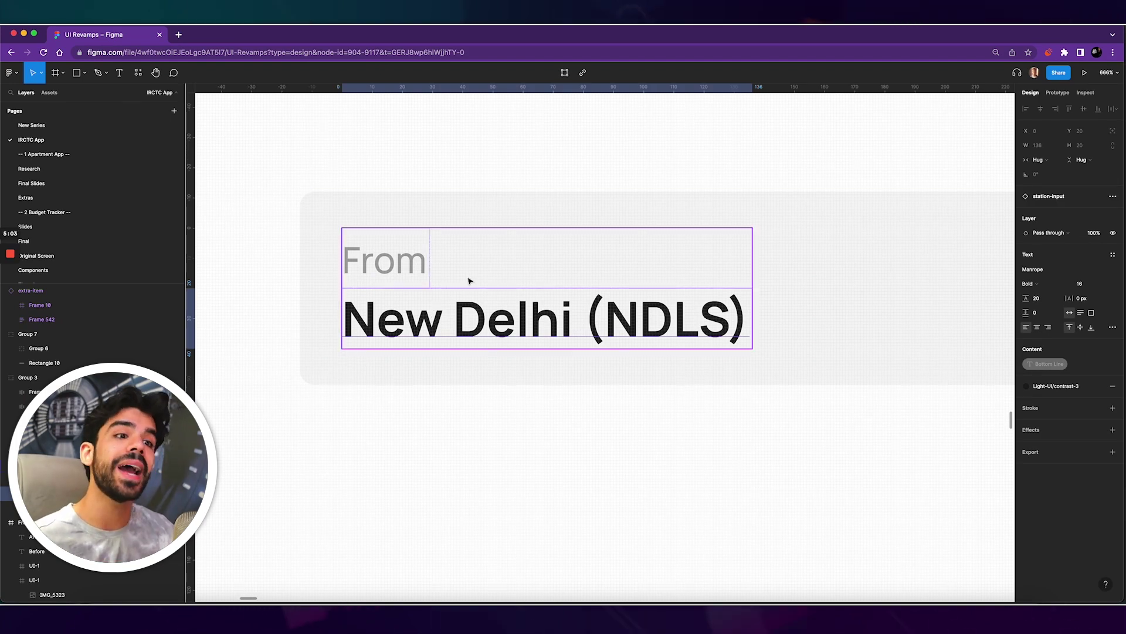
{"action": "scroll", "coordinate": [470, 284], "scroll_direction": "down", "scroll_amount": 3}
{"action": "scroll", "coordinate": [487, 328], "scroll_direction": "down", "scroll_amount": 5}
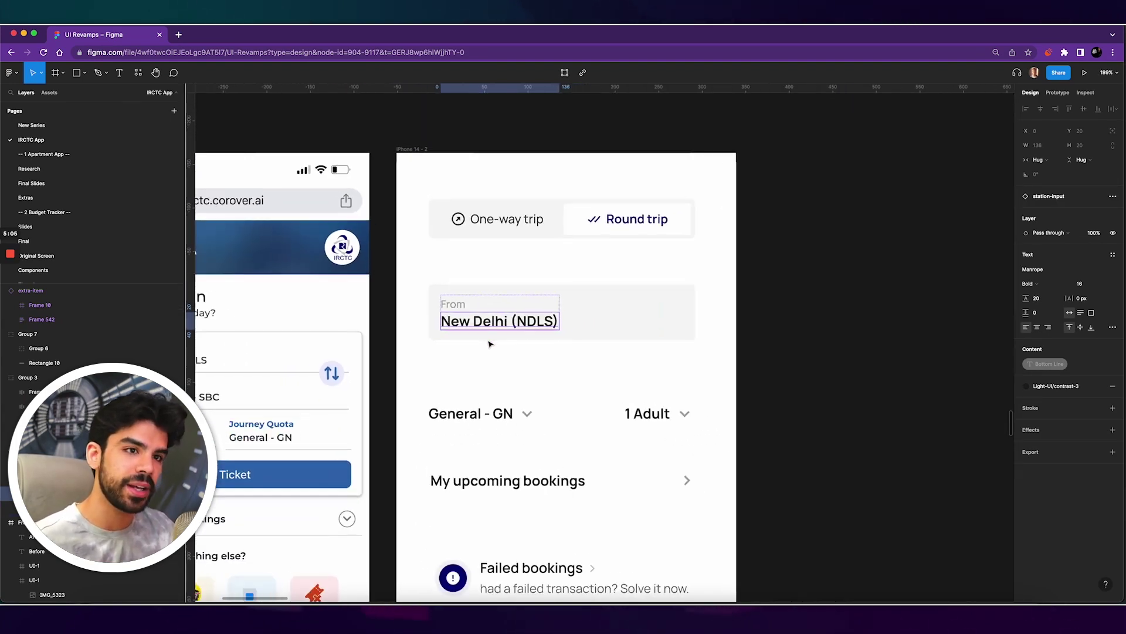
{"action": "scroll", "coordinate": [490, 308], "scroll_direction": "up", "scroll_amount": 4}
{"action": "left_click", "coordinate": [491, 309]}
{"action": "scroll", "coordinate": [487, 287], "scroll_direction": "up", "scroll_amount": 4}
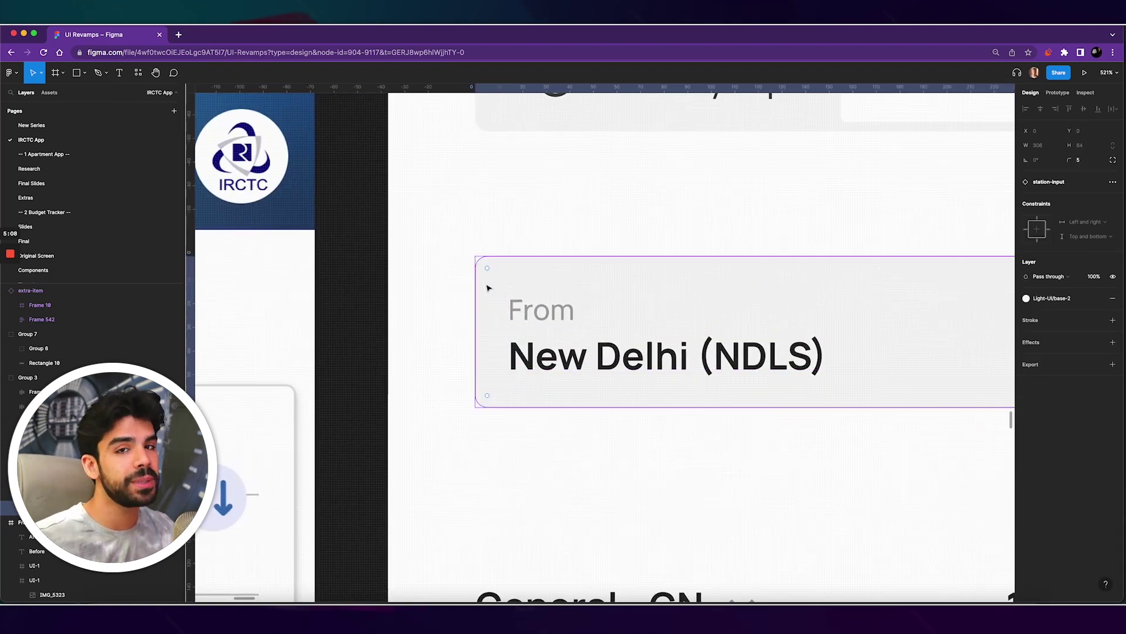
{"action": "scroll", "coordinate": [489, 287], "scroll_direction": "down", "scroll_amount": 4}
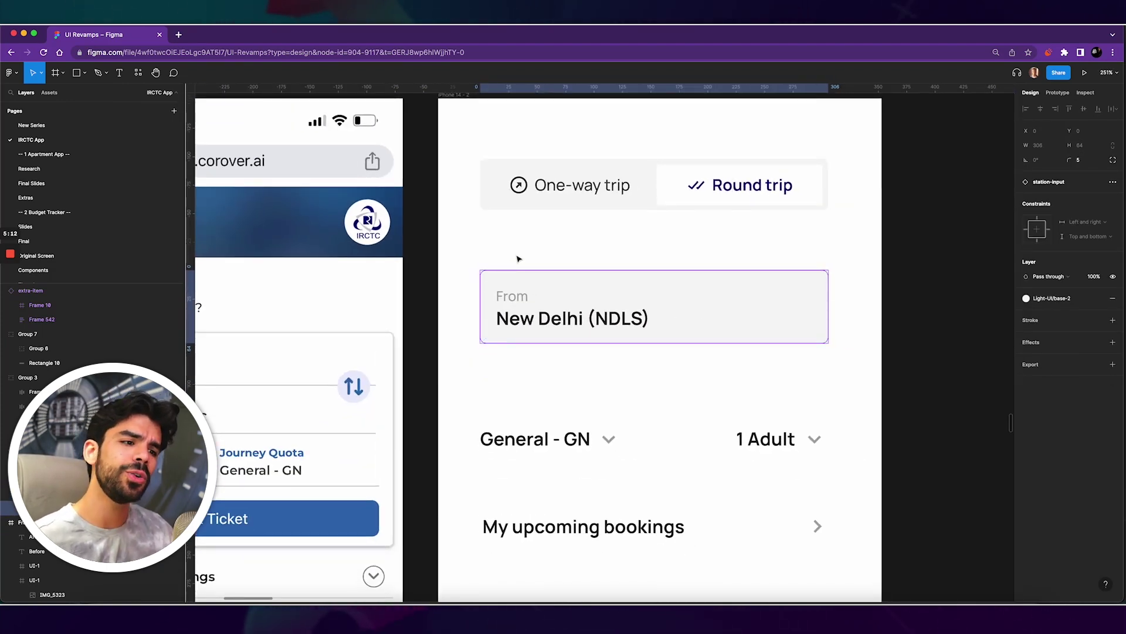
{"action": "key", "text": "Return"}
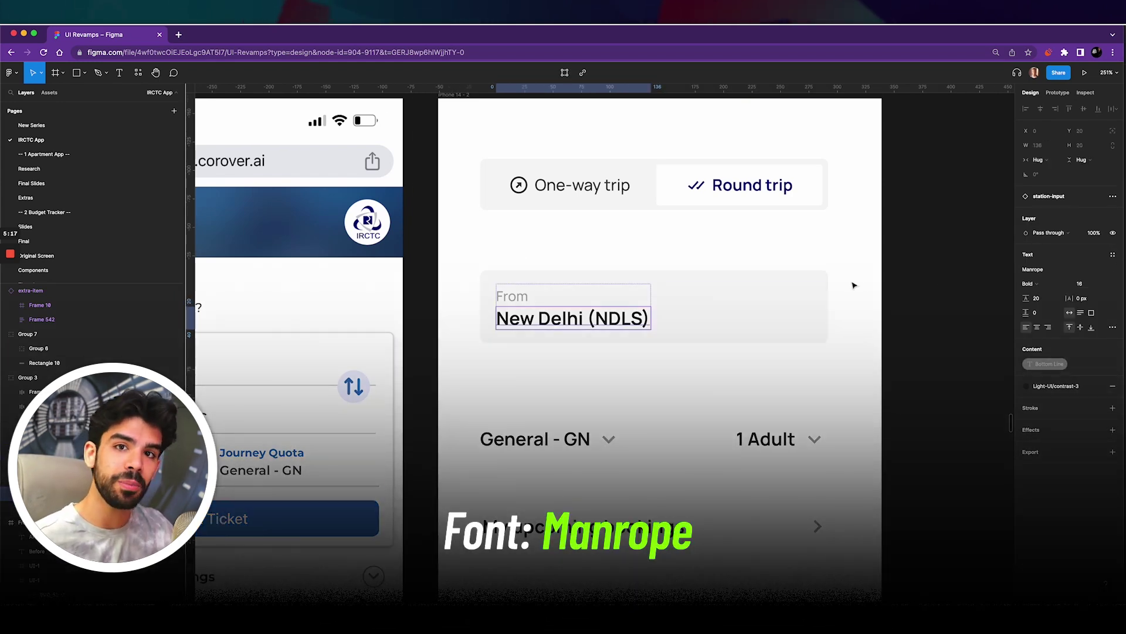
{"action": "scroll", "coordinate": [856, 284], "scroll_direction": "down", "scroll_amount": 2}
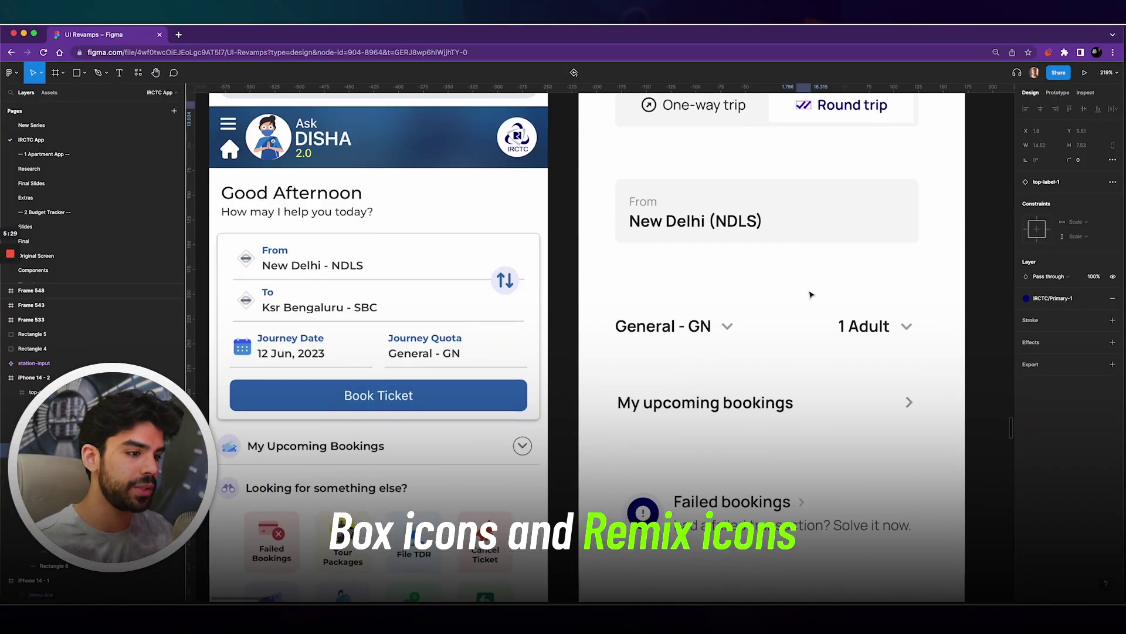
{"action": "scroll", "coordinate": [810, 295], "scroll_direction": "down", "scroll_amount": 5}
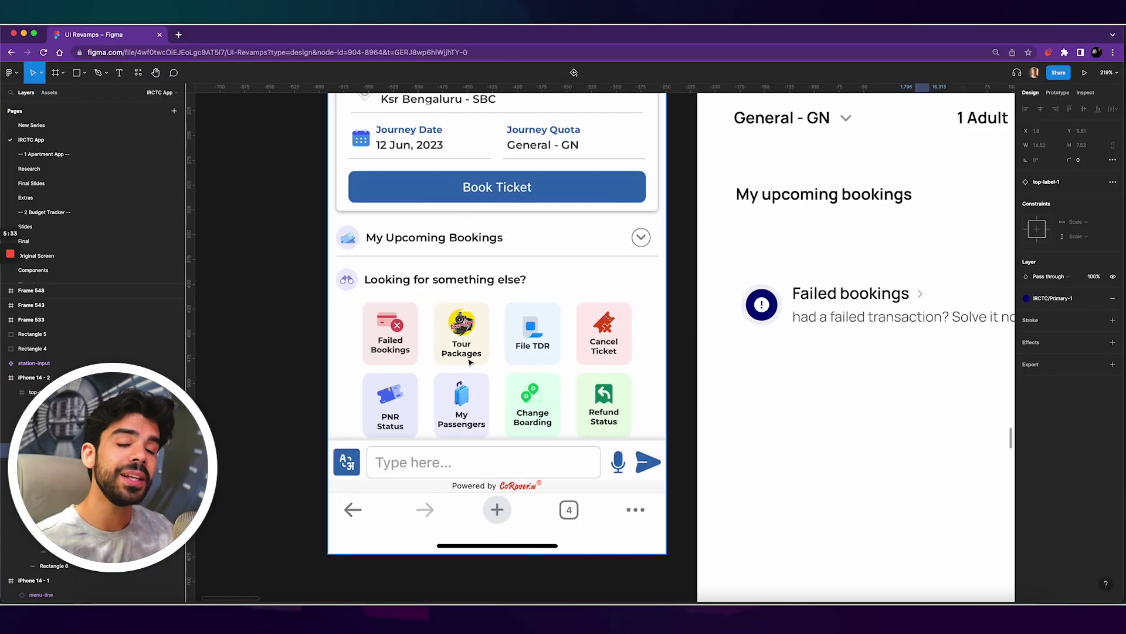
{"action": "scroll", "coordinate": [437, 359], "scroll_direction": "up", "scroll_amount": 5}
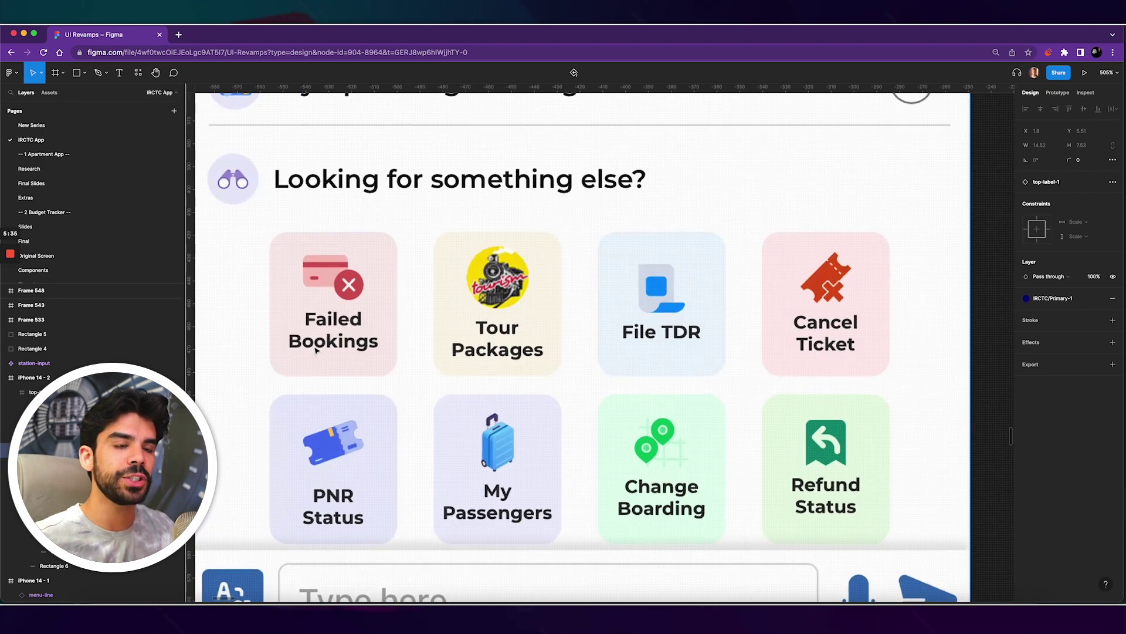
{"action": "scroll", "coordinate": [345, 322], "scroll_direction": "down", "scroll_amount": 5}
{"action": "scroll", "coordinate": [493, 299], "scroll_direction": "up", "scroll_amount": 5}
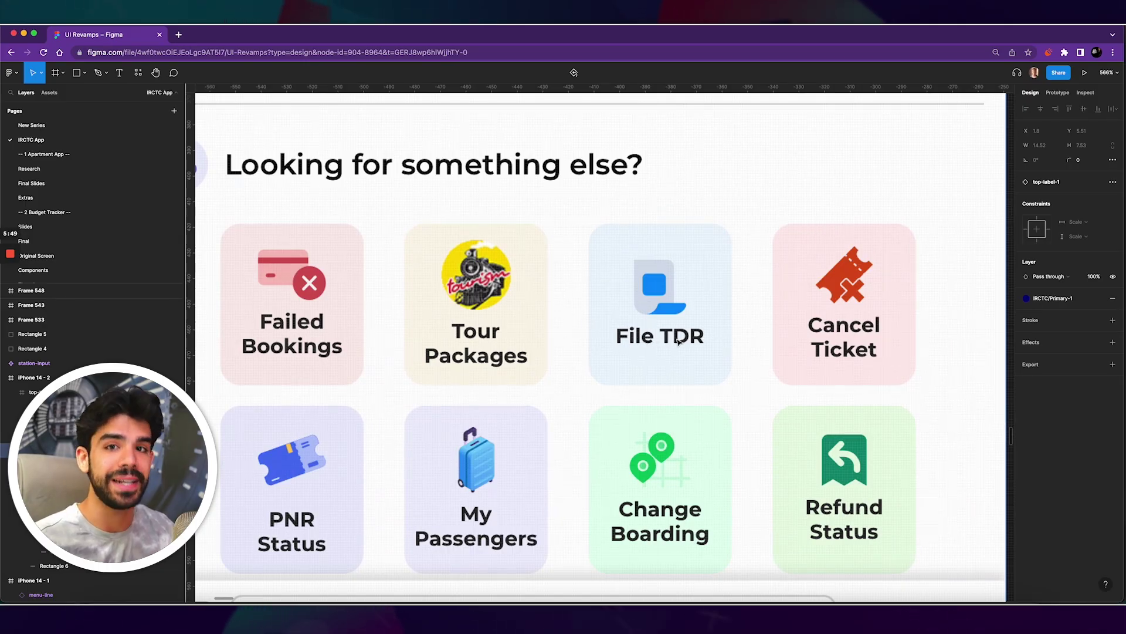
{"action": "scroll", "coordinate": [678, 340], "scroll_direction": "down", "scroll_amount": 3}
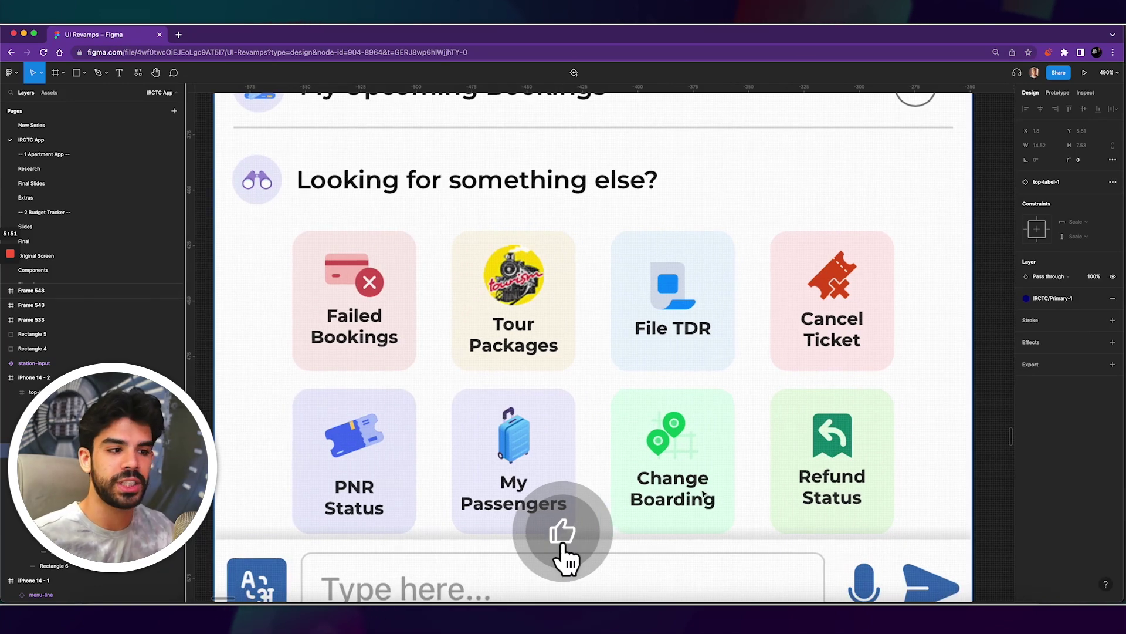
{"action": "scroll", "coordinate": [704, 494], "scroll_direction": "down", "scroll_amount": 3}
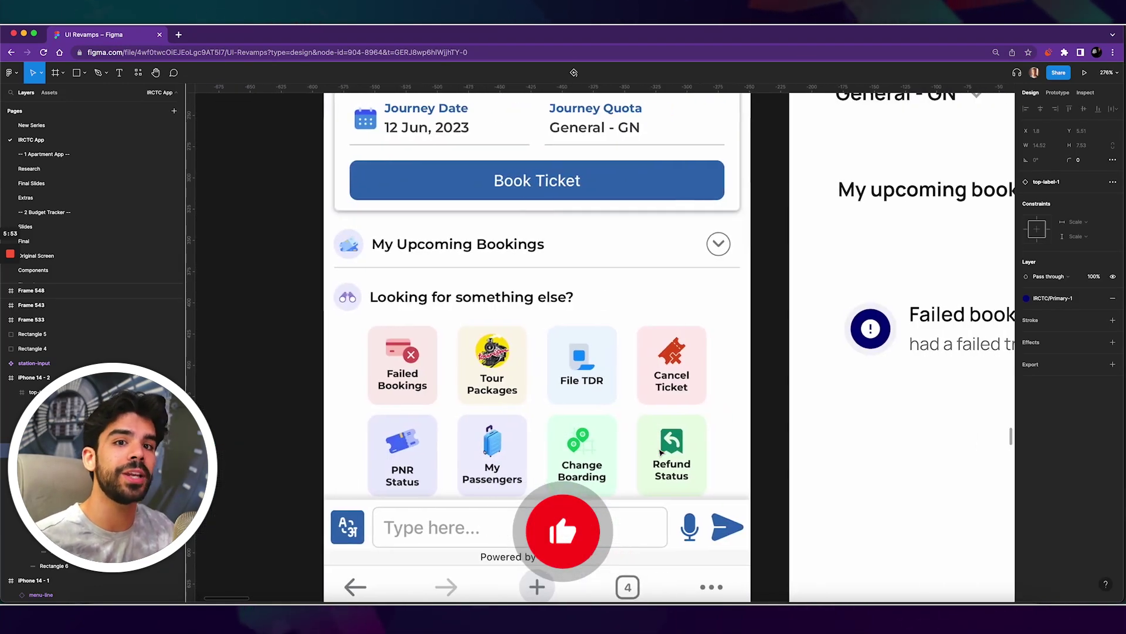
{"action": "scroll", "coordinate": [661, 452], "scroll_direction": "right", "scroll_amount": 10}
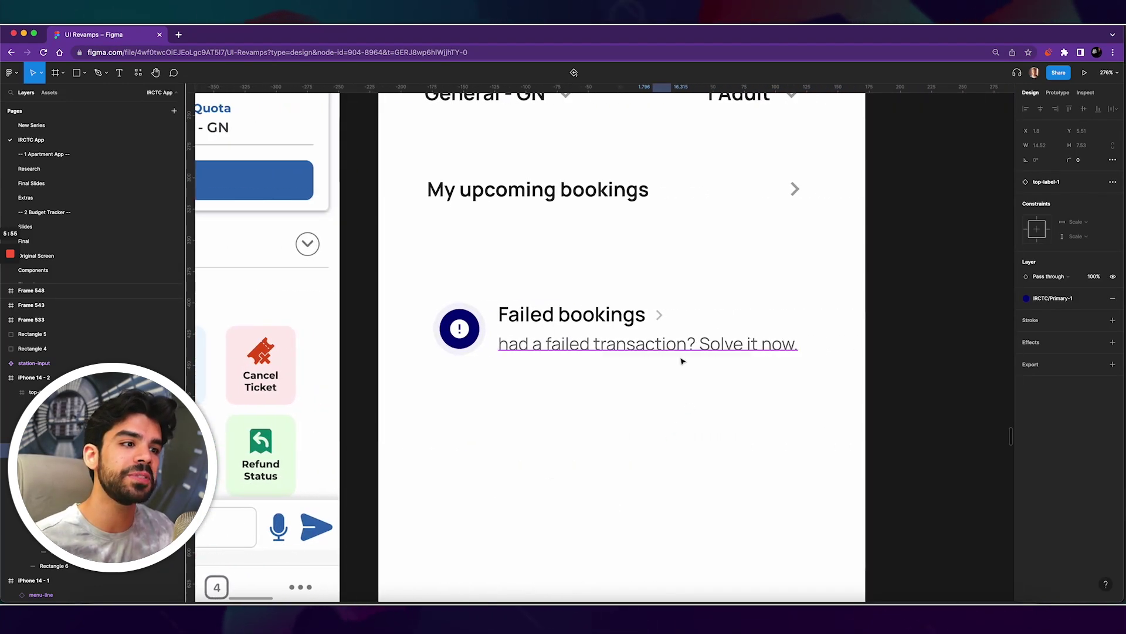
{"action": "scroll", "coordinate": [683, 361], "scroll_direction": "up", "scroll_amount": 3}
{"action": "scroll", "coordinate": [402, 314], "scroll_direction": "up", "scroll_amount": 3}
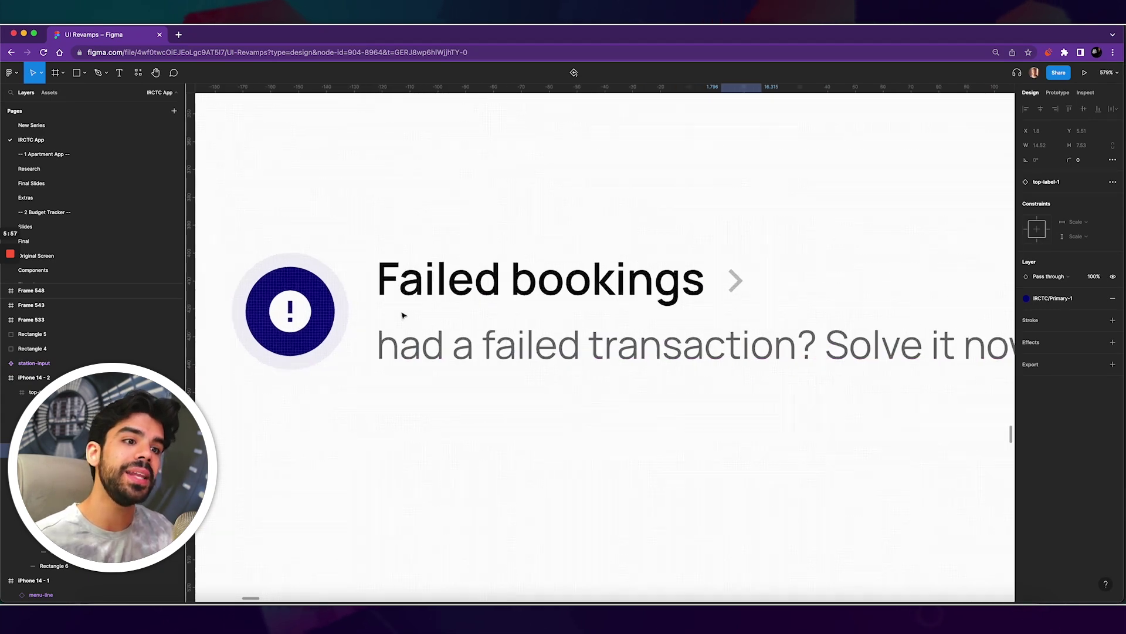
{"action": "left_click", "coordinate": [408, 283]}
{"action": "left_click", "coordinate": [498, 352]}
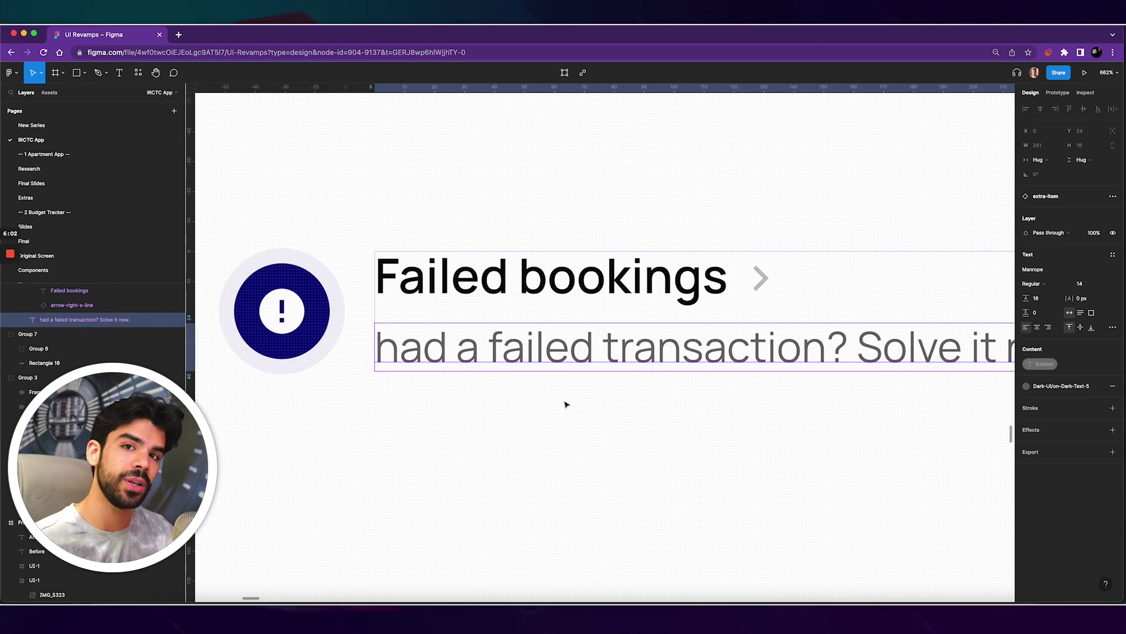
{"action": "scroll", "coordinate": [395, 285], "scroll_direction": "up", "scroll_amount": 2}
{"action": "left_click", "coordinate": [395, 286]}
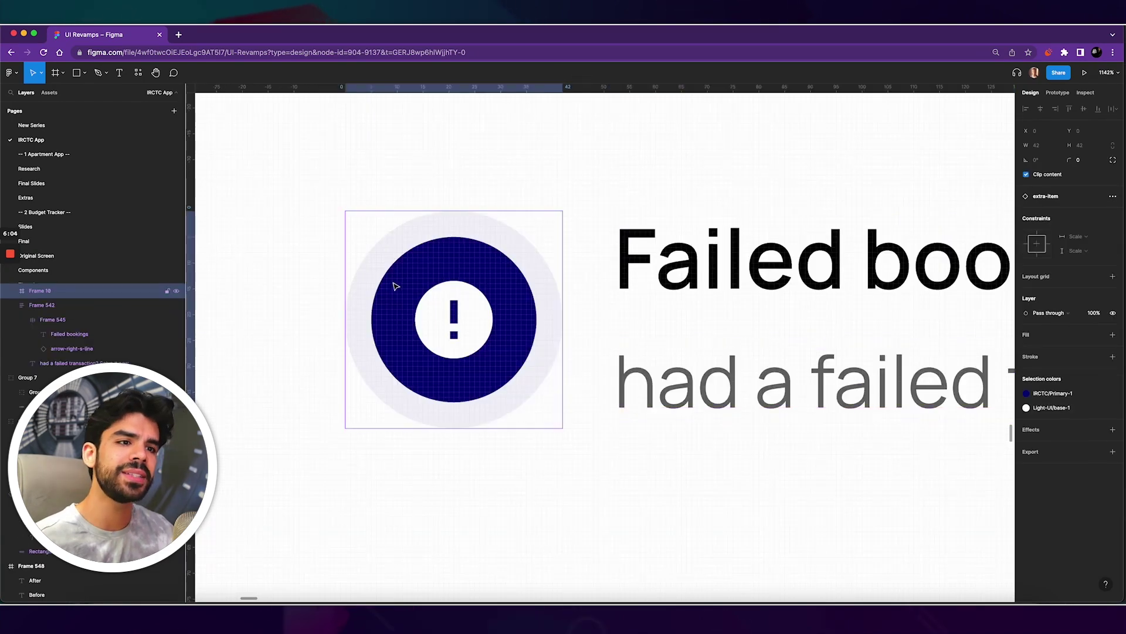
{"action": "left_click", "coordinate": [427, 257]}
{"action": "scroll", "coordinate": [452, 259], "scroll_direction": "down", "scroll_amount": 10}
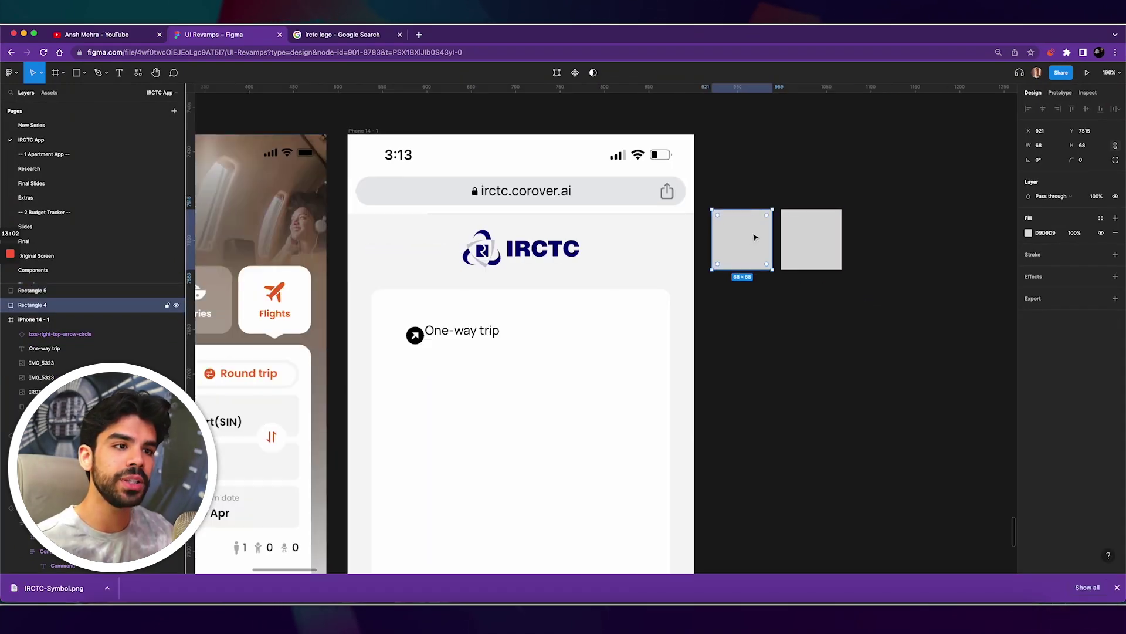
- Eyedrop the IRCTC logo blue and a light grey-purple into the swatch rectangles
{"action": "left_click", "coordinate": [812, 239]}
{"action": "scroll", "coordinate": [598, 241], "scroll_direction": "up", "scroll_amount": 2}
{"action": "key", "text": "i"}
{"action": "left_click", "coordinate": [491, 252]}
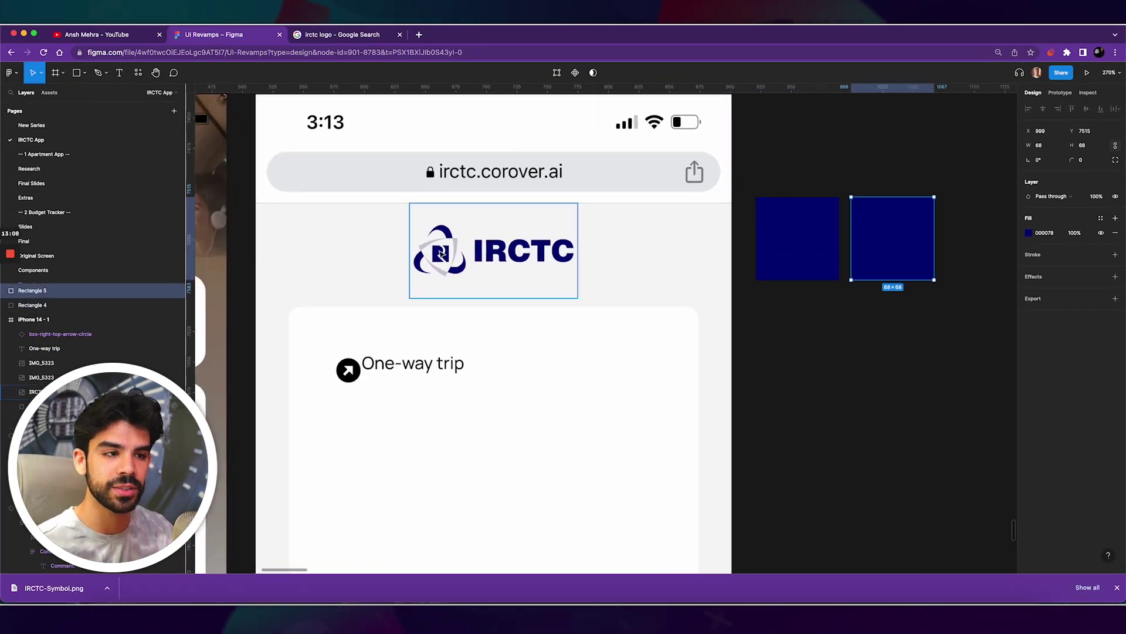
{"action": "scroll", "coordinate": [469, 247], "scroll_direction": "up", "scroll_amount": 4}
{"action": "left_click", "coordinate": [489, 223]}
{"action": "scroll", "coordinate": [586, 264], "scroll_direction": "down", "scroll_amount": 5}
- Save the blue swatch as the colour style IRCTC/Primary-1
{"action": "left_click", "coordinate": [722, 223]}
{"action": "left_click", "coordinate": [1100, 218]}
{"action": "left_click", "coordinate": [1111, 234]}
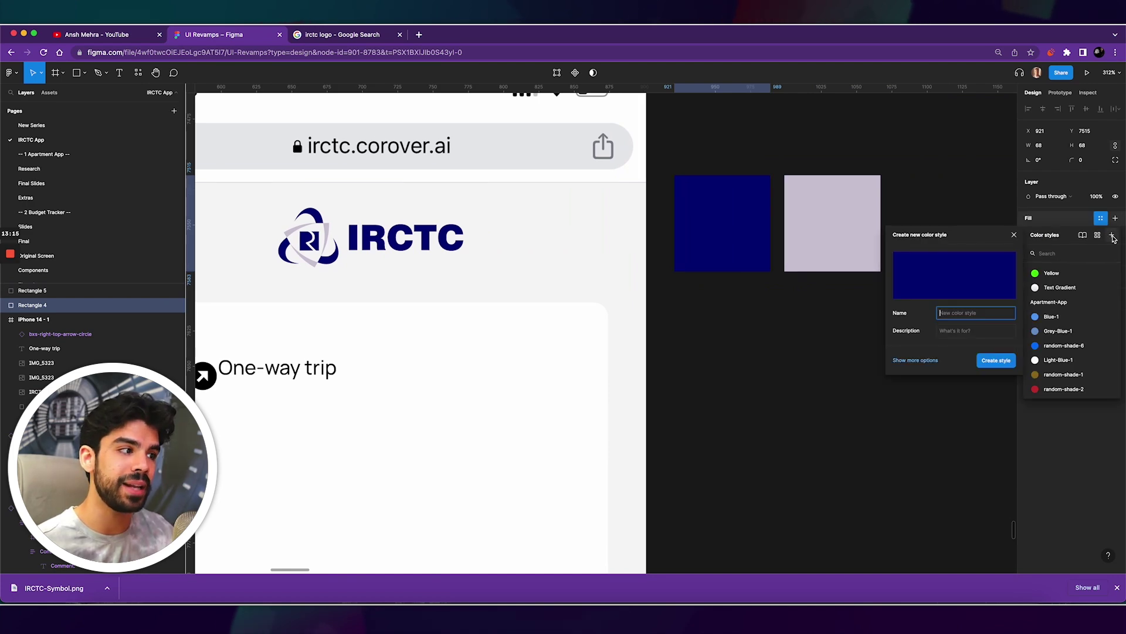
{"action": "type", "text": "IRCTC/Primary-1"}
{"action": "left_click", "coordinate": [996, 360]}
- Start a new colour style from the grey-purple swatch, then check the Round trip label's colour
{"action": "left_click", "coordinate": [832, 223]}
{"action": "left_click", "coordinate": [1100, 218]}
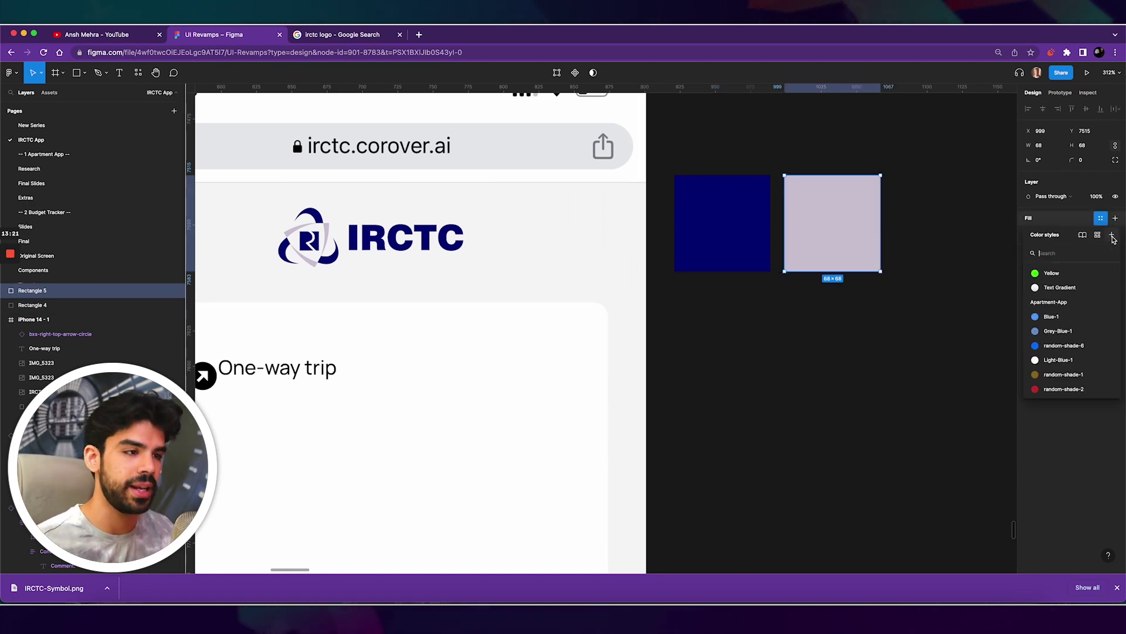
{"action": "left_click", "coordinate": [1112, 234]}
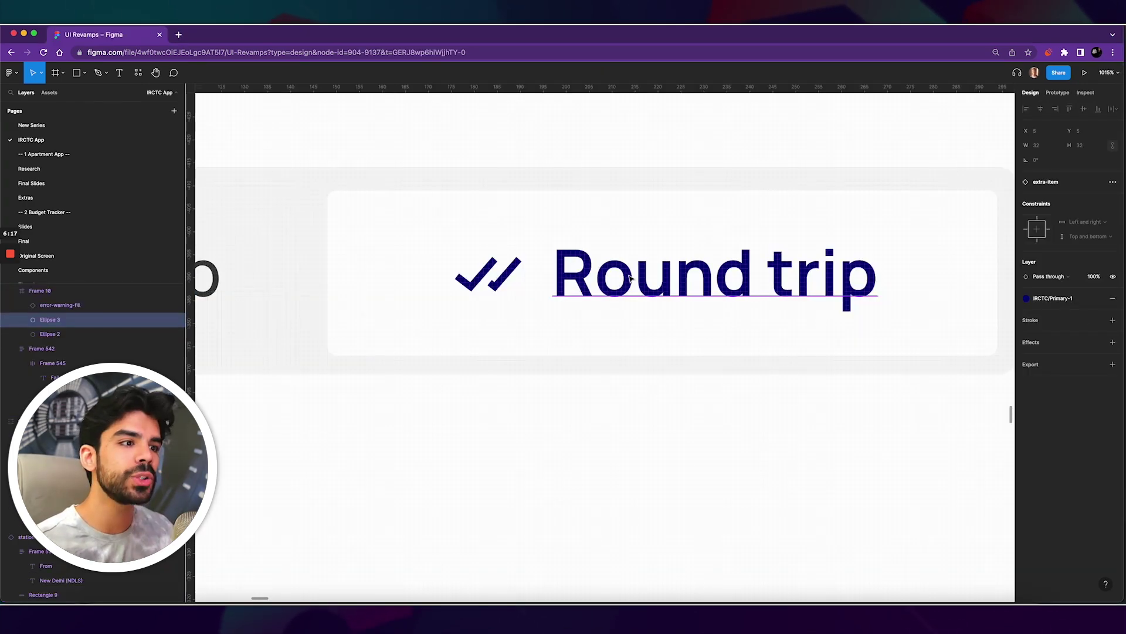
{"action": "left_click", "coordinate": [697, 288]}
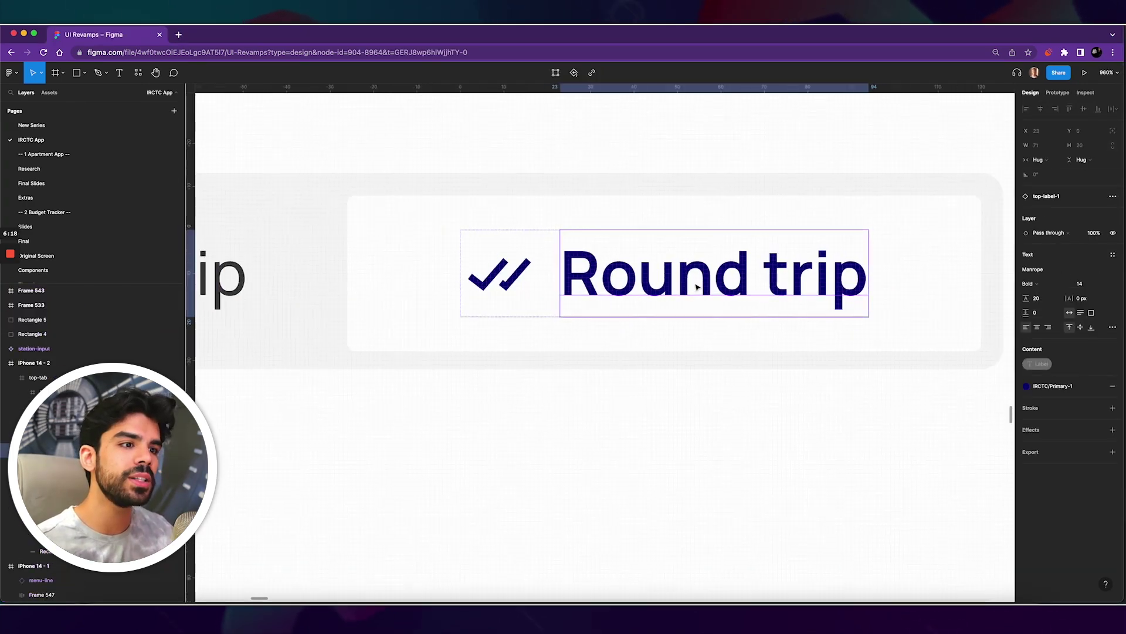
{"action": "scroll", "coordinate": [697, 285], "scroll_direction": "down", "scroll_amount": 5}
{"action": "scroll", "coordinate": [697, 286], "scroll_direction": "down", "scroll_amount": 3}
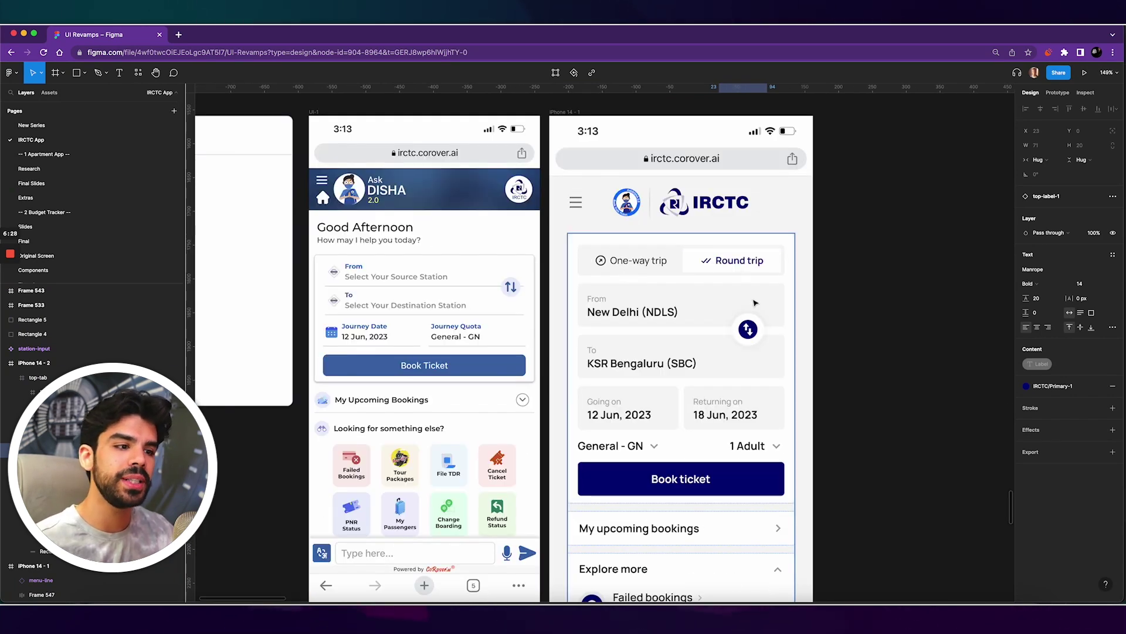
{"action": "scroll", "coordinate": [755, 302], "scroll_direction": "down", "scroll_amount": 2}
{"action": "scroll", "coordinate": [755, 302], "scroll_direction": "right", "scroll_amount": 3}
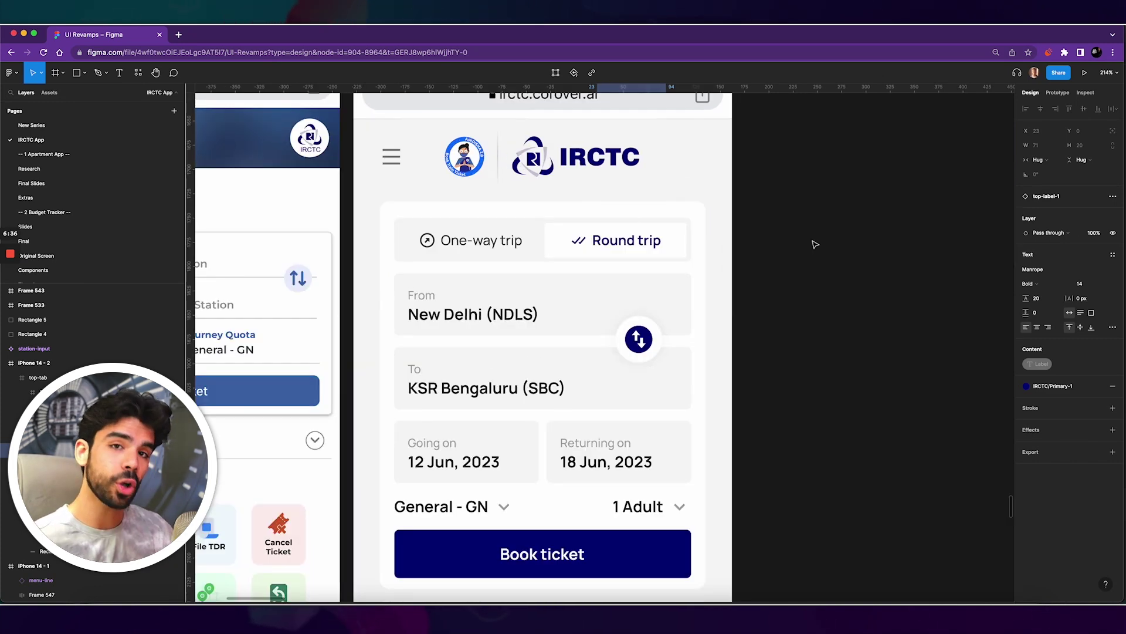
{"action": "scroll", "coordinate": [815, 244], "scroll_direction": "up", "scroll_amount": 3}
{"action": "scroll", "coordinate": [815, 244], "scroll_direction": "down", "scroll_amount": 2}
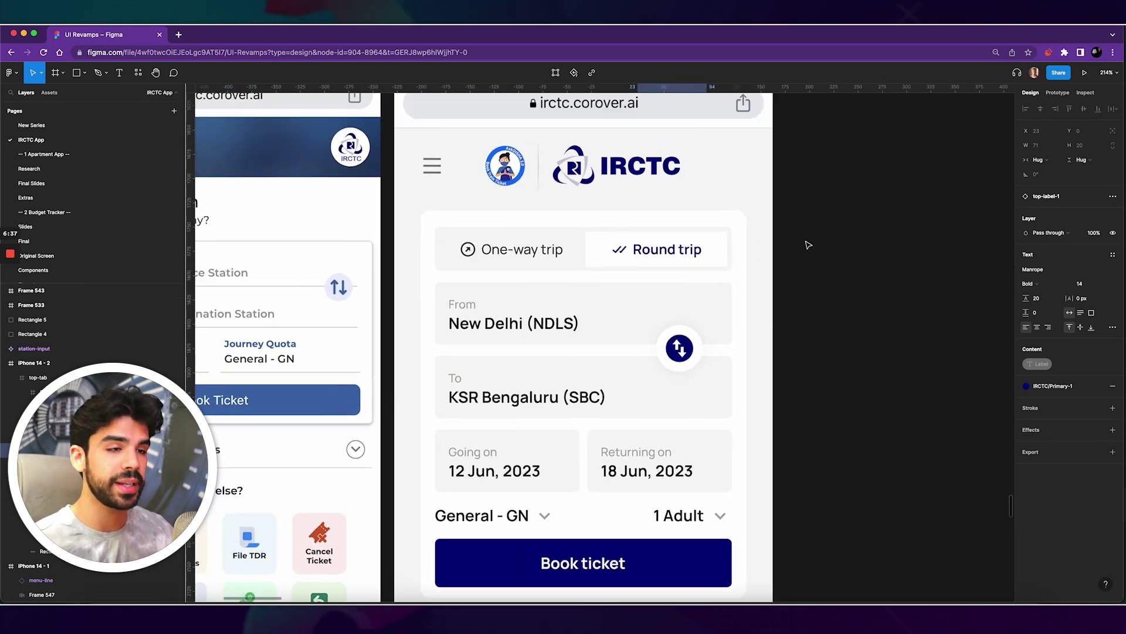
{"action": "scroll", "coordinate": [763, 247], "scroll_direction": "up", "scroll_amount": 3}
{"action": "scroll", "coordinate": [675, 238], "scroll_direction": "up", "scroll_amount": 2}
{"action": "scroll", "coordinate": [656, 230], "scroll_direction": "right", "scroll_amount": 2}
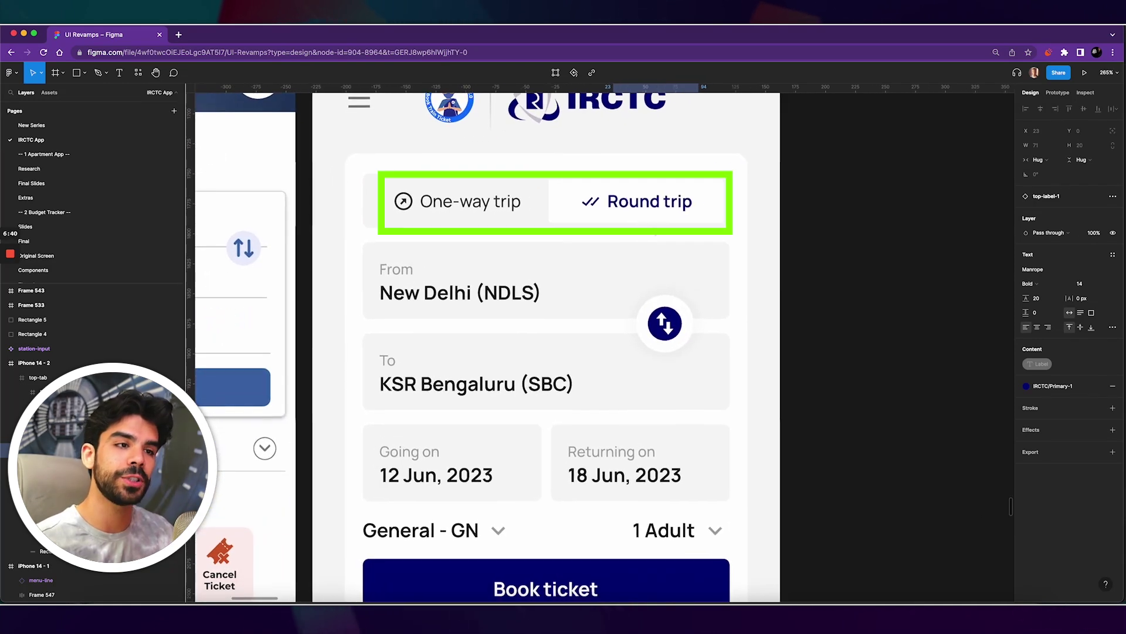
{"action": "scroll", "coordinate": [395, 232], "scroll_direction": "down", "scroll_amount": 2}
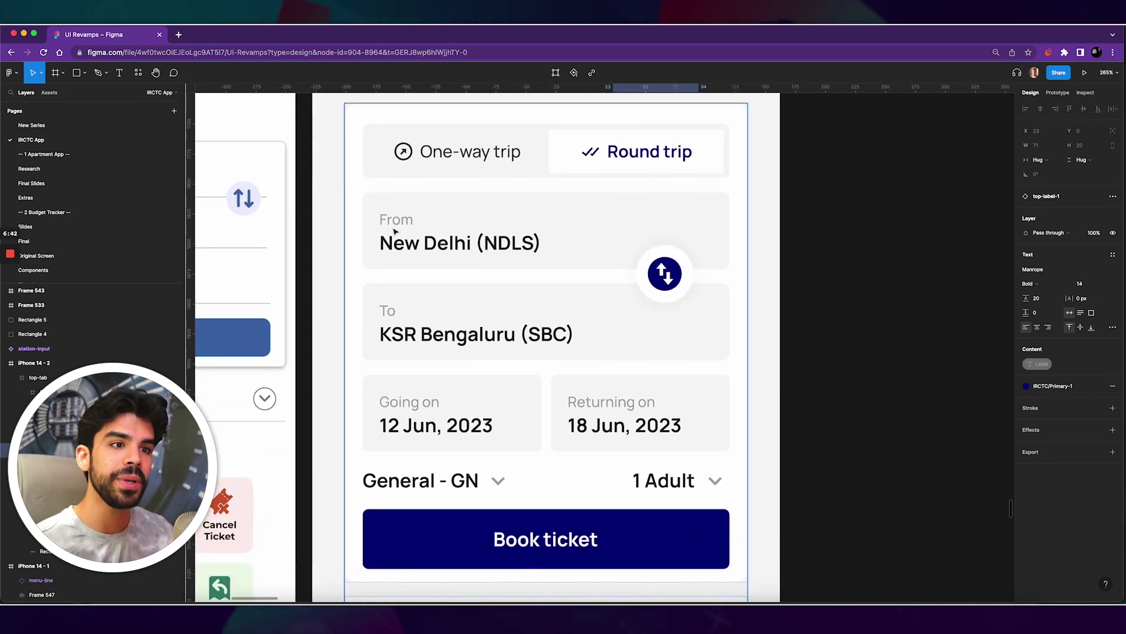
{"action": "scroll", "coordinate": [669, 317], "scroll_direction": "down", "scroll_amount": 3}
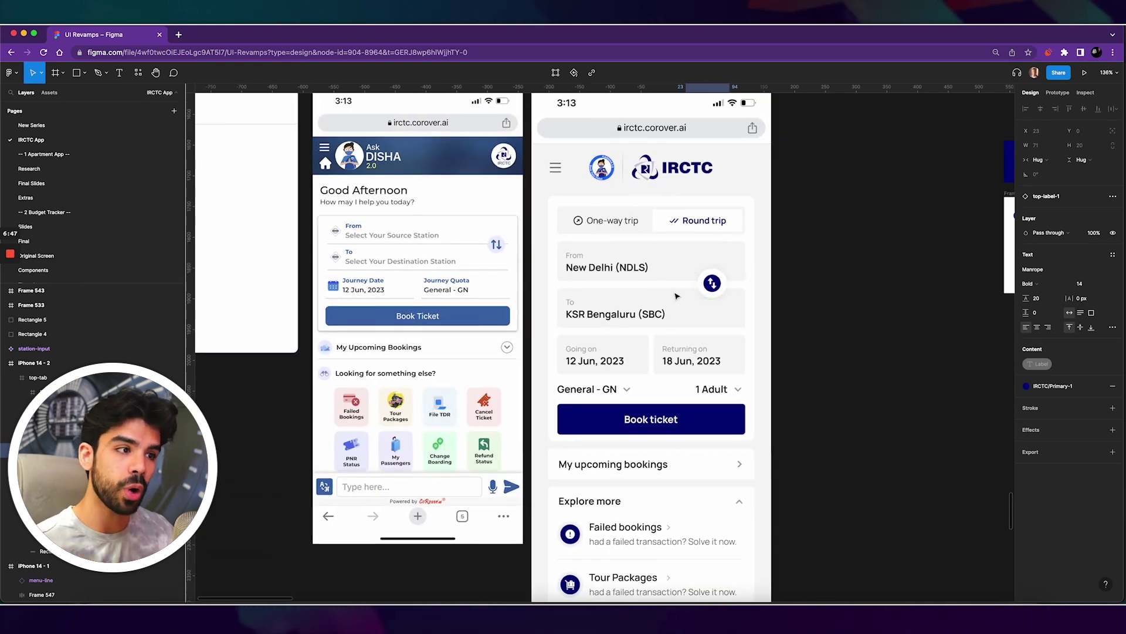
{"action": "scroll", "coordinate": [697, 381], "scroll_direction": "up", "scroll_amount": 2}
{"action": "scroll", "coordinate": [697, 382], "scroll_direction": "up", "scroll_amount": 1}
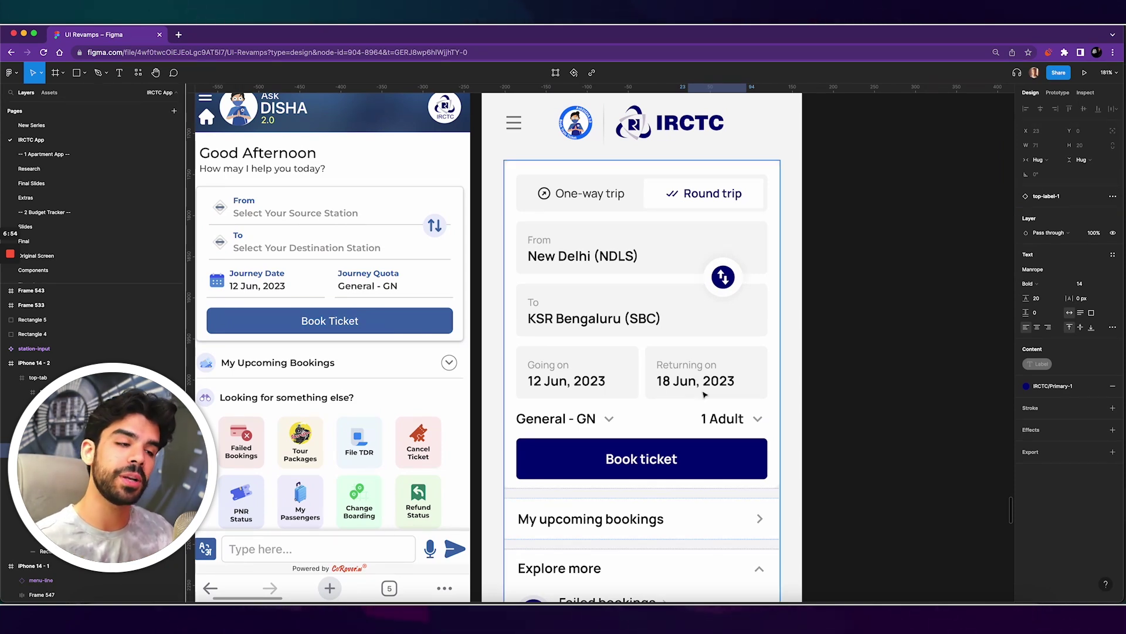
{"action": "scroll", "coordinate": [697, 380], "scroll_direction": "up", "scroll_amount": 4}
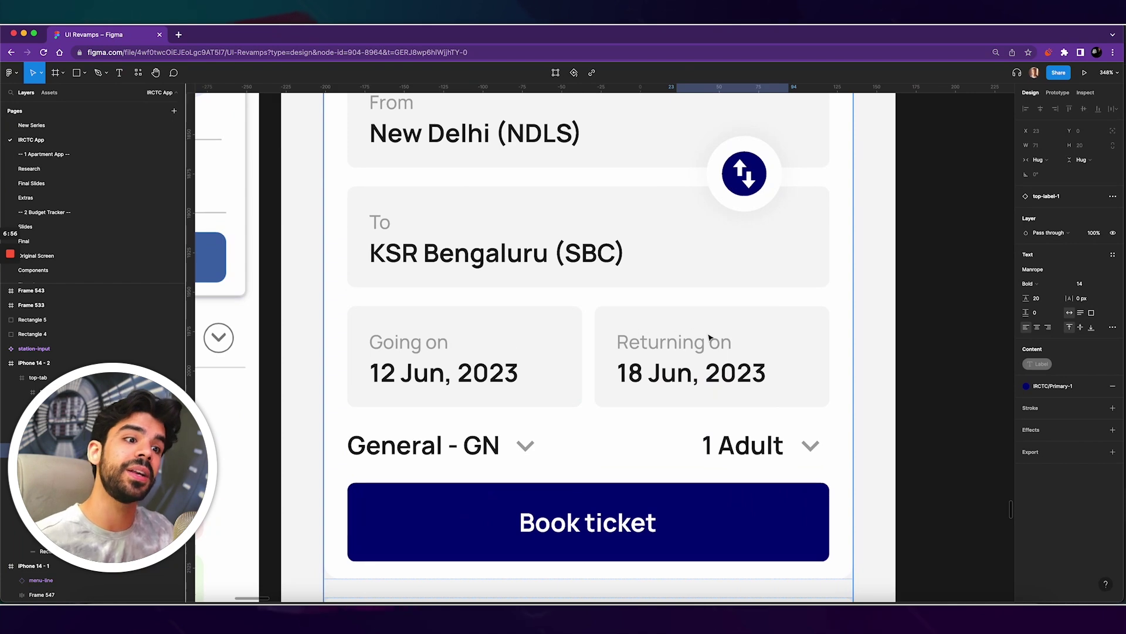
{"action": "scroll", "coordinate": [709, 337], "scroll_direction": "down", "scroll_amount": 5}
{"action": "scroll", "coordinate": [715, 264], "scroll_direction": "up", "scroll_amount": 2}
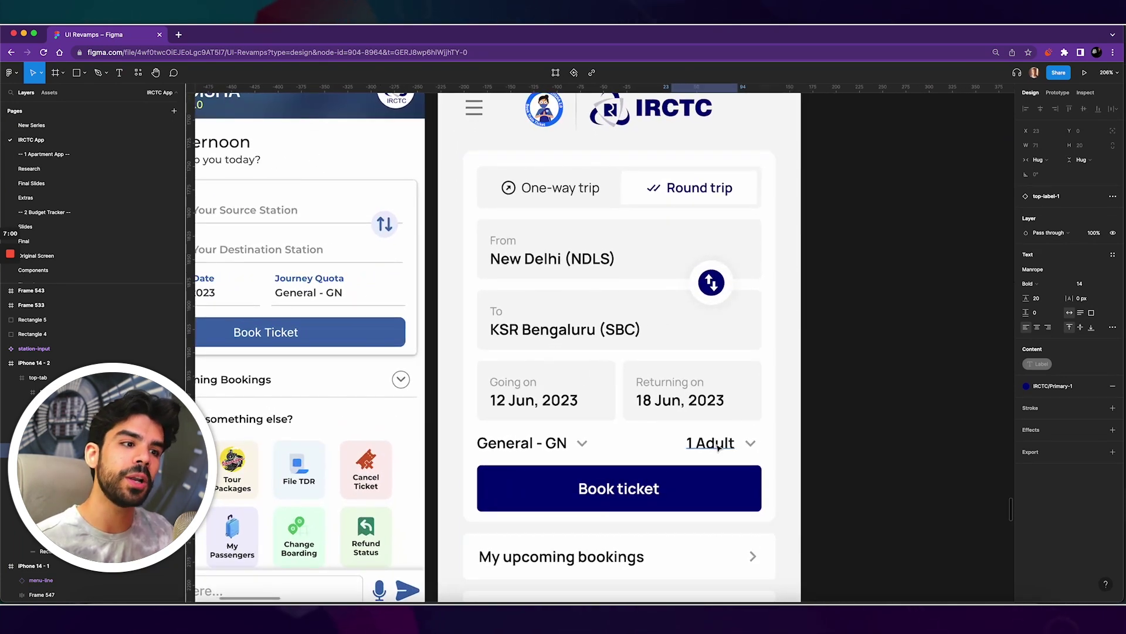
{"action": "scroll", "coordinate": [718, 447], "scroll_direction": "up", "scroll_amount": 2}
{"action": "scroll", "coordinate": [757, 382], "scroll_direction": "up", "scroll_amount": 1}
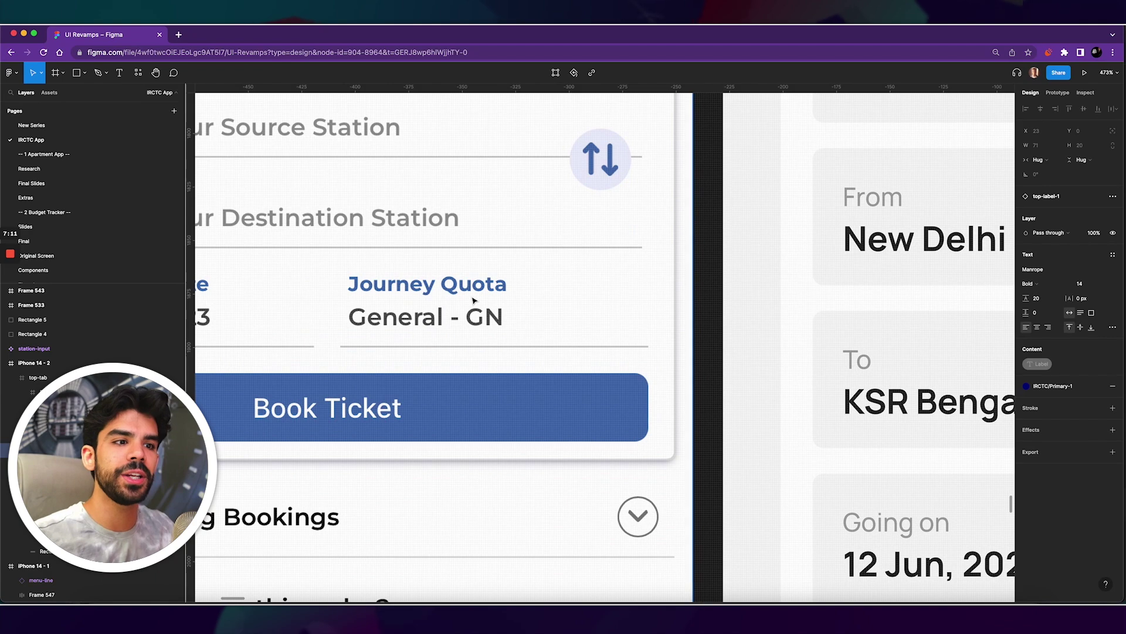
{"action": "scroll", "coordinate": [474, 299], "scroll_direction": "down", "scroll_amount": 5}
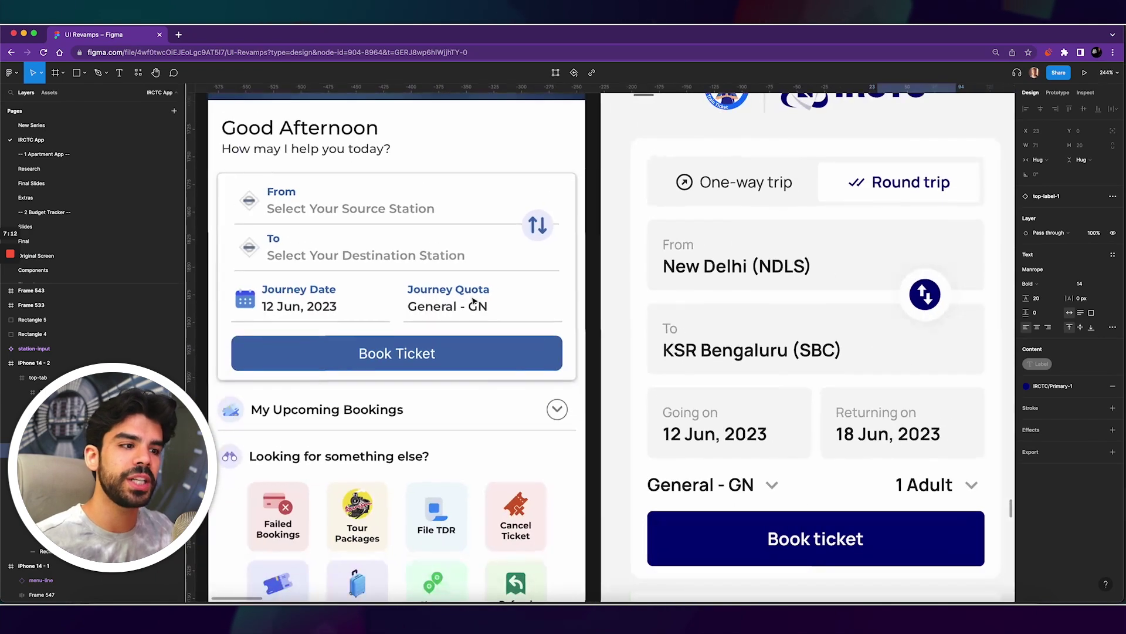
{"action": "scroll", "coordinate": [414, 380], "scroll_direction": "up", "scroll_amount": 5}
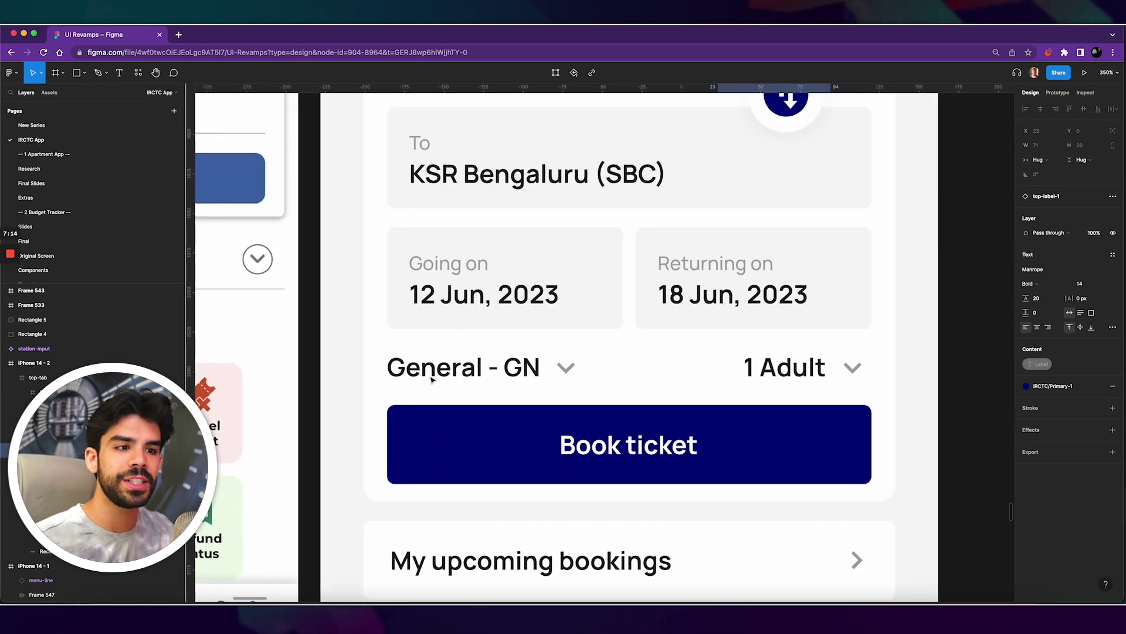
{"action": "scroll", "coordinate": [423, 380], "scroll_direction": "right", "scroll_amount": 2}
{"action": "scroll", "coordinate": [432, 379], "scroll_direction": "up", "scroll_amount": 1}
{"action": "scroll", "coordinate": [352, 375], "scroll_direction": "right", "scroll_amount": 2}
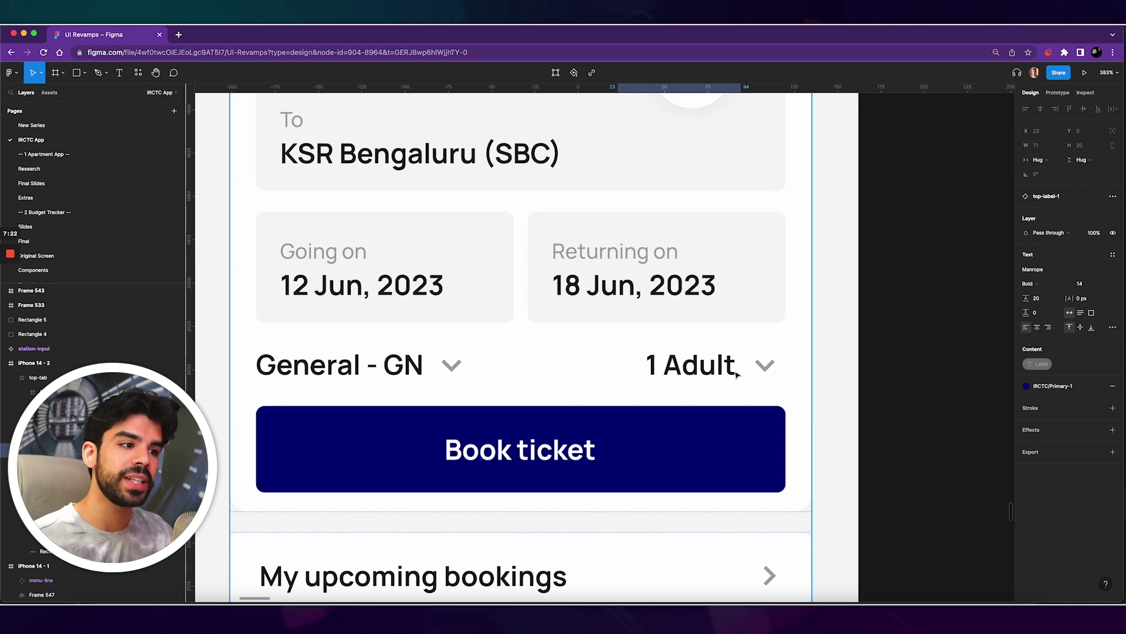
{"action": "scroll", "coordinate": [705, 379], "scroll_direction": "down", "scroll_amount": 2}
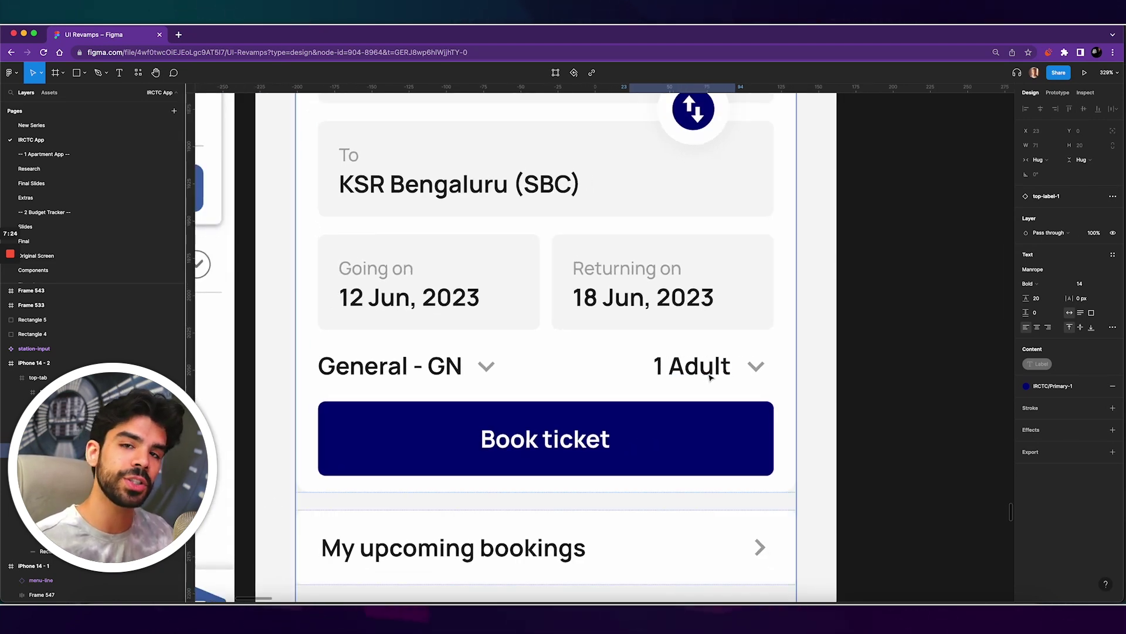
{"action": "scroll", "coordinate": [709, 377], "scroll_direction": "down", "scroll_amount": 5}
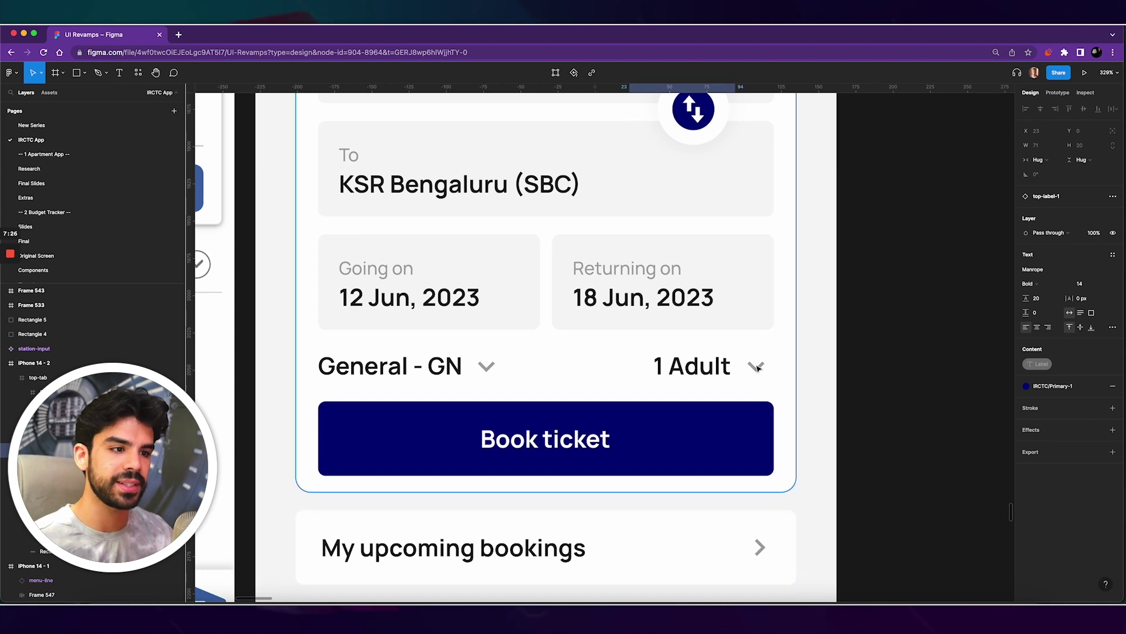
{"action": "left_click", "coordinate": [722, 410]}
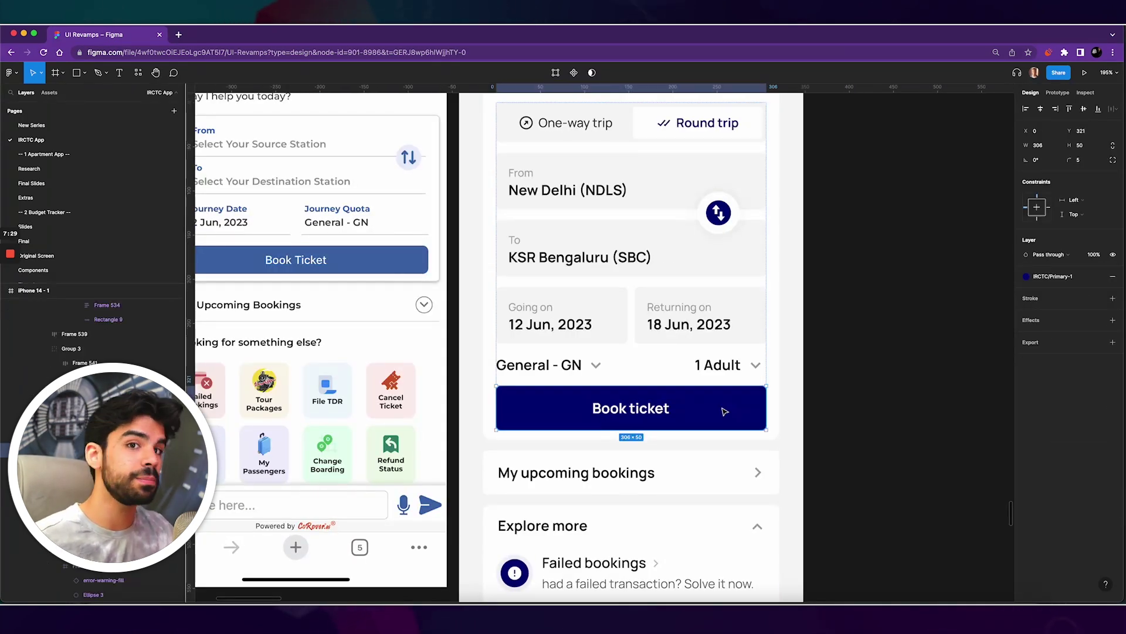
{"action": "scroll", "coordinate": [724, 412], "scroll_direction": "down", "scroll_amount": 5}
{"action": "scroll", "coordinate": [748, 377], "scroll_direction": "up", "scroll_amount": 6}
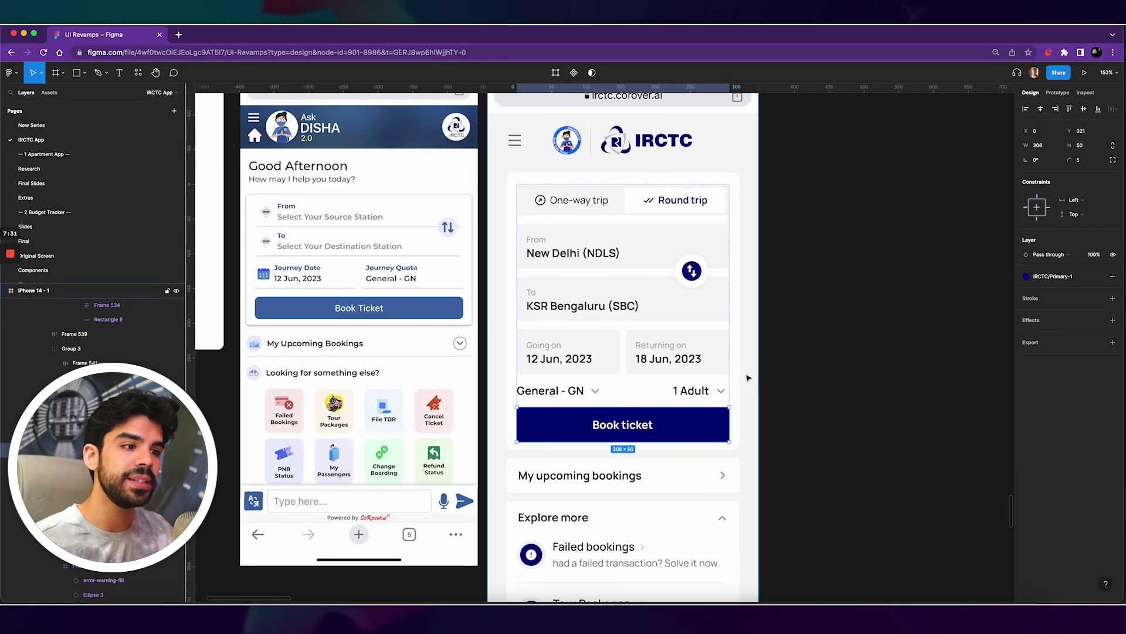
{"action": "scroll", "coordinate": [748, 377], "scroll_direction": "up", "scroll_amount": 2}
{"action": "scroll", "coordinate": [748, 377], "scroll_direction": "left", "scroll_amount": 3}
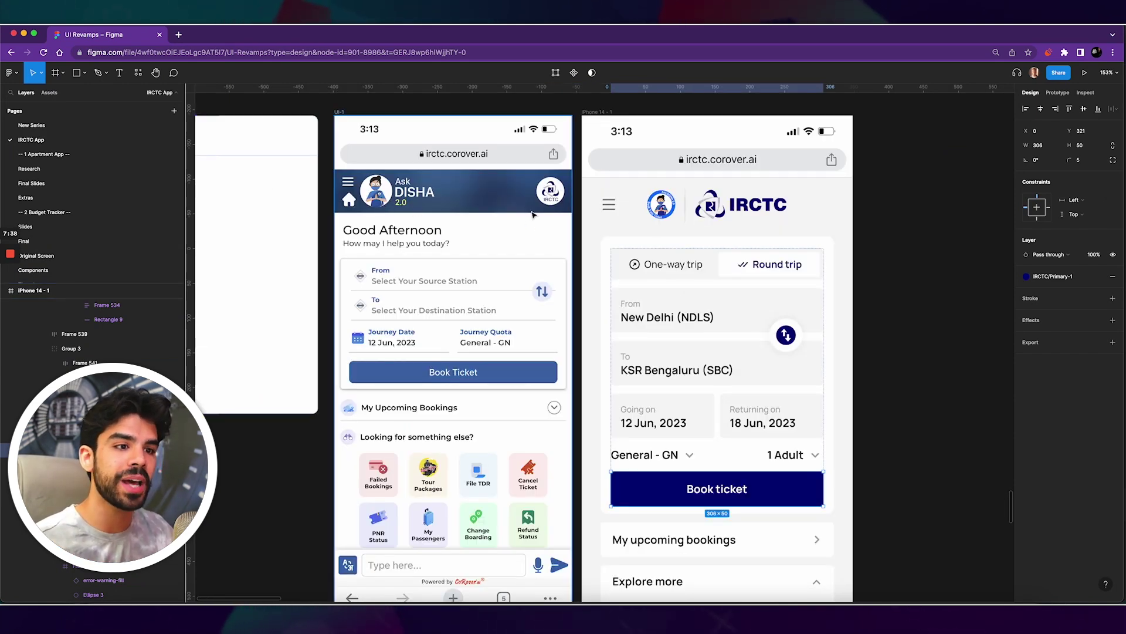
{"action": "scroll", "coordinate": [530, 373], "scroll_direction": "down", "scroll_amount": 3}
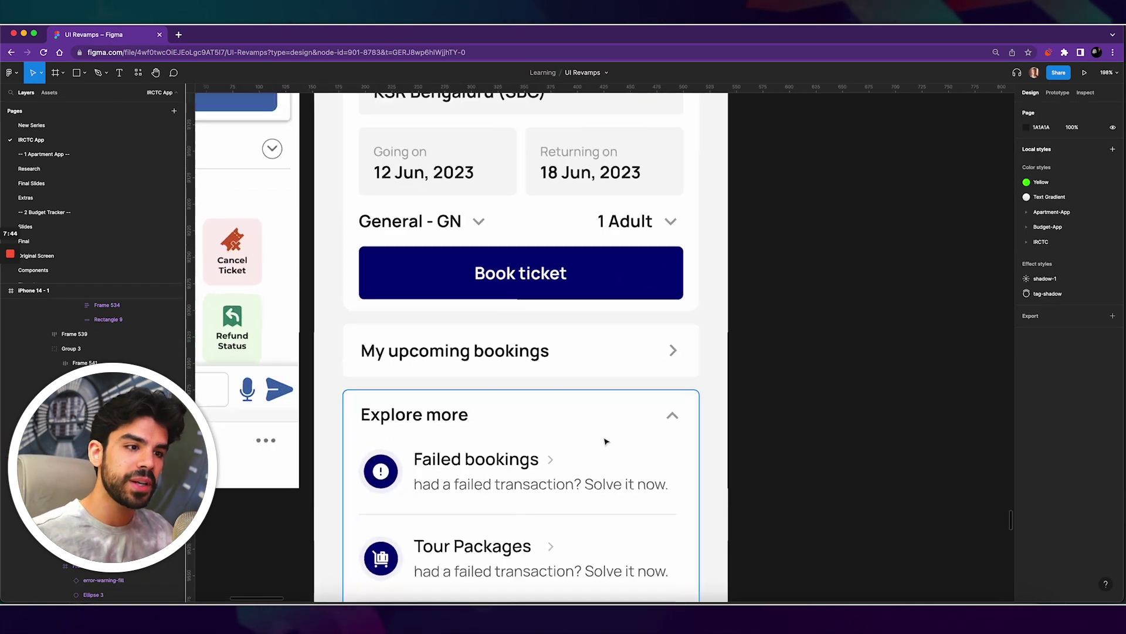
{"action": "scroll", "coordinate": [611, 438], "scroll_direction": "up", "scroll_amount": 3}
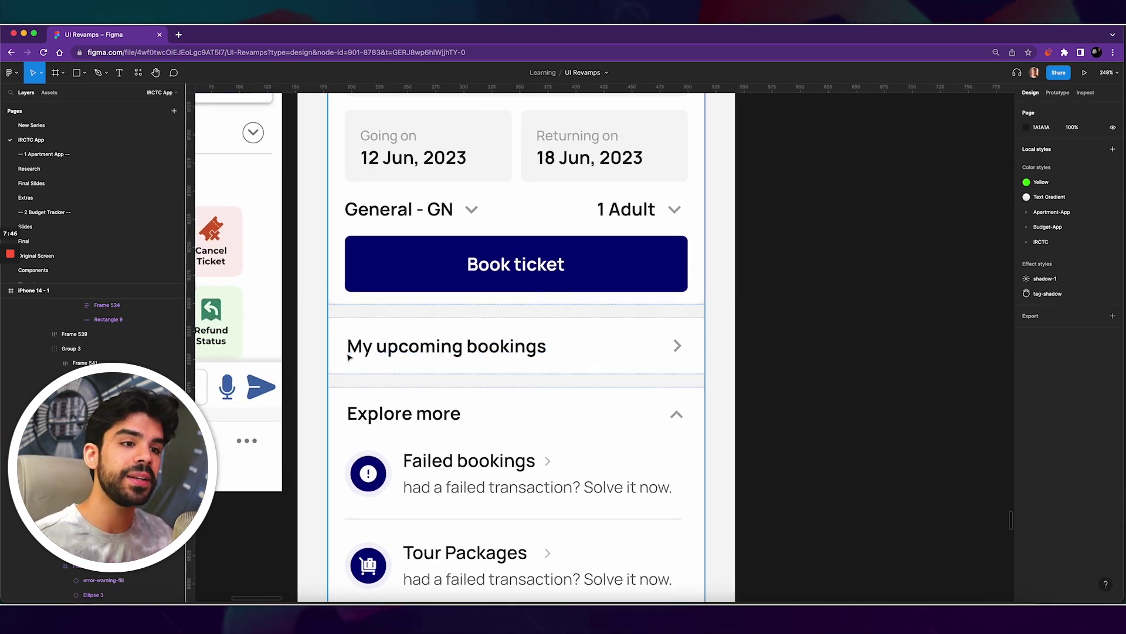
{"action": "scroll", "coordinate": [535, 355], "scroll_direction": "down", "scroll_amount": 5}
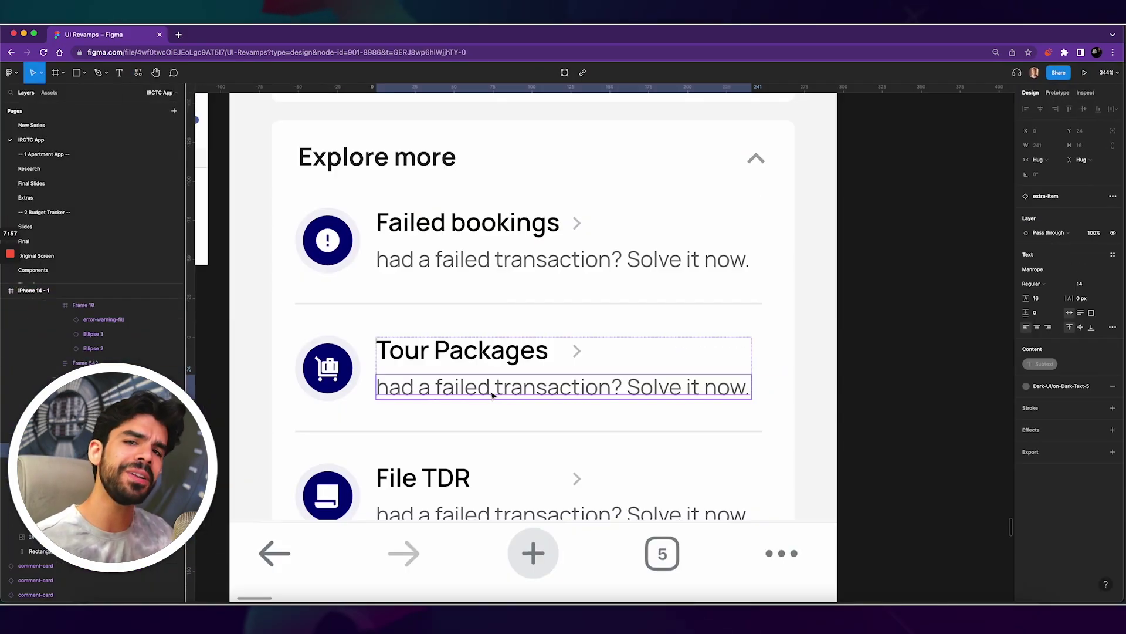
{"action": "scroll", "coordinate": [562, 386], "scroll_direction": "down", "scroll_amount": 3}
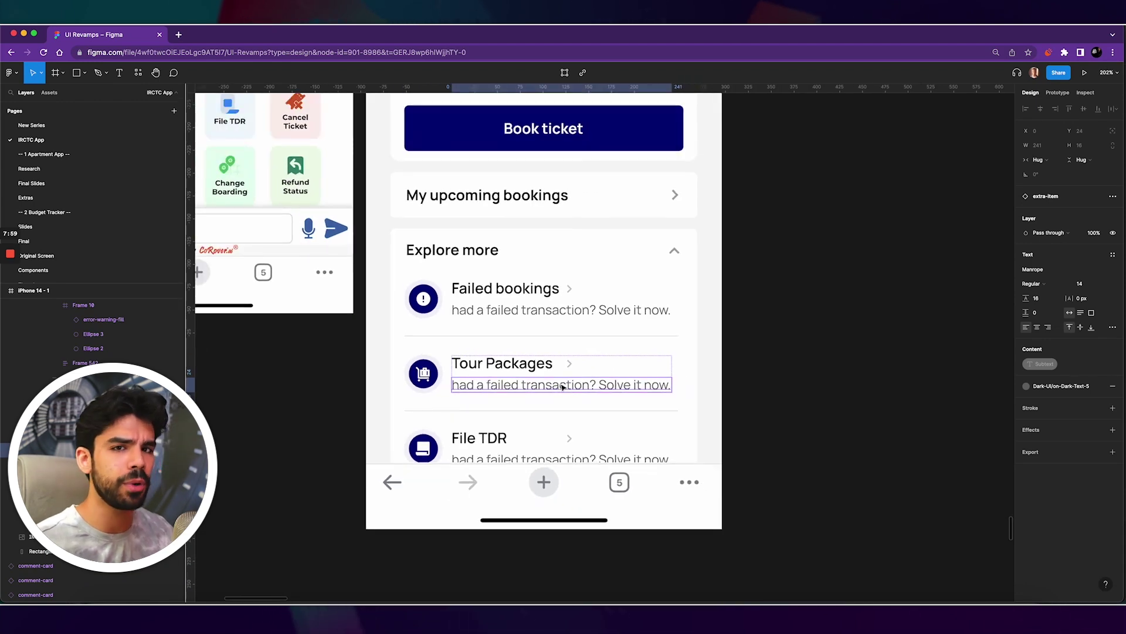
{"action": "scroll", "coordinate": [562, 387], "scroll_direction": "down", "scroll_amount": 4}
{"action": "scroll", "coordinate": [590, 381], "scroll_direction": "up", "scroll_amount": 1}
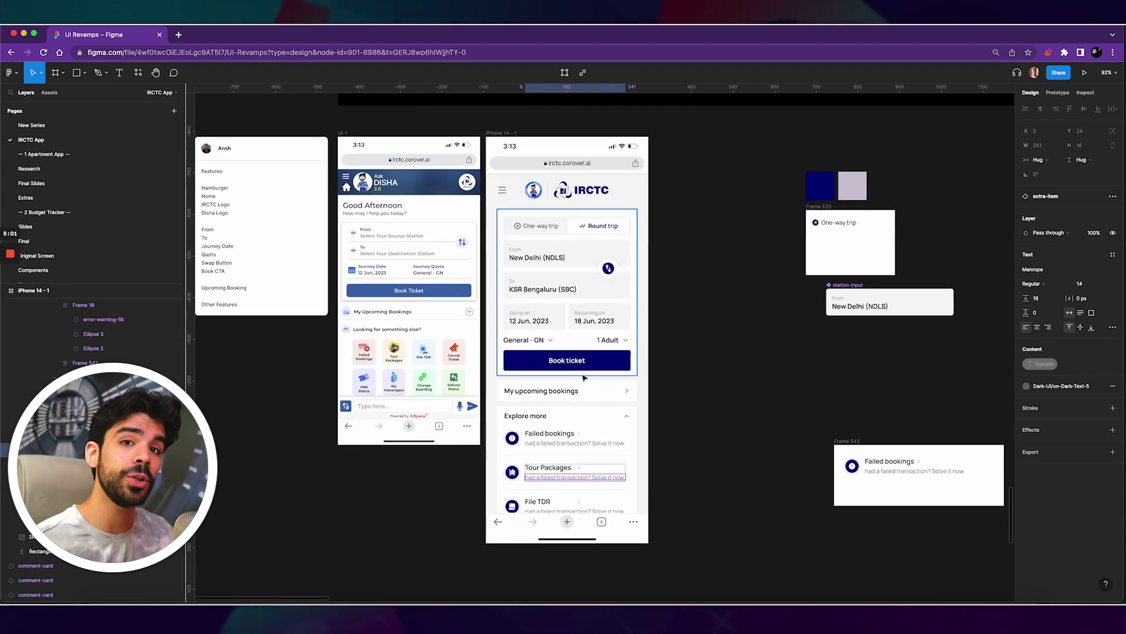
{"action": "scroll", "coordinate": [385, 173], "scroll_direction": "up", "scroll_amount": 5}
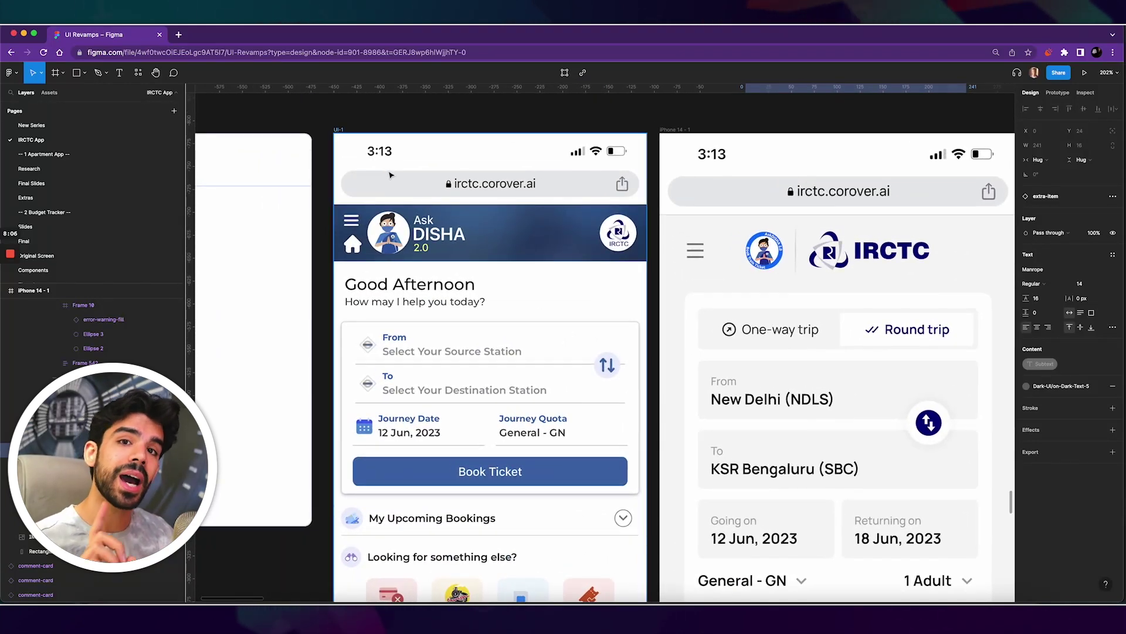
{"action": "scroll", "coordinate": [485, 236], "scroll_direction": "down", "scroll_amount": 2}
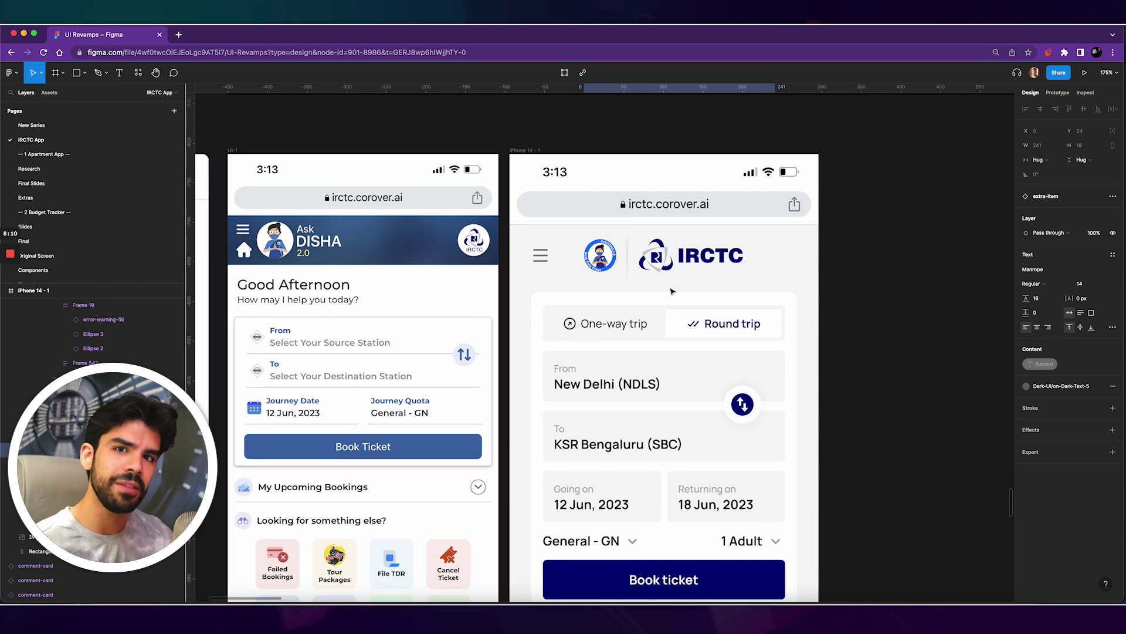
{"action": "scroll", "coordinate": [672, 292], "scroll_direction": "down", "scroll_amount": 2}
{"action": "scroll", "coordinate": [726, 302], "scroll_direction": "right", "scroll_amount": 2}
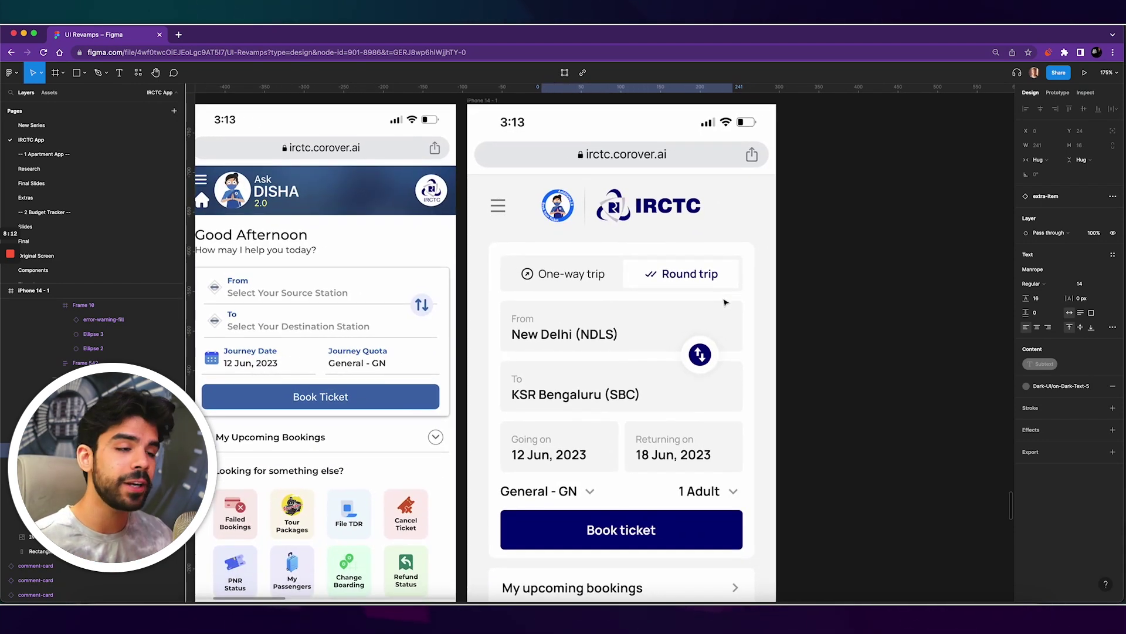
{"action": "scroll", "coordinate": [726, 302], "scroll_direction": "down", "scroll_amount": 3}
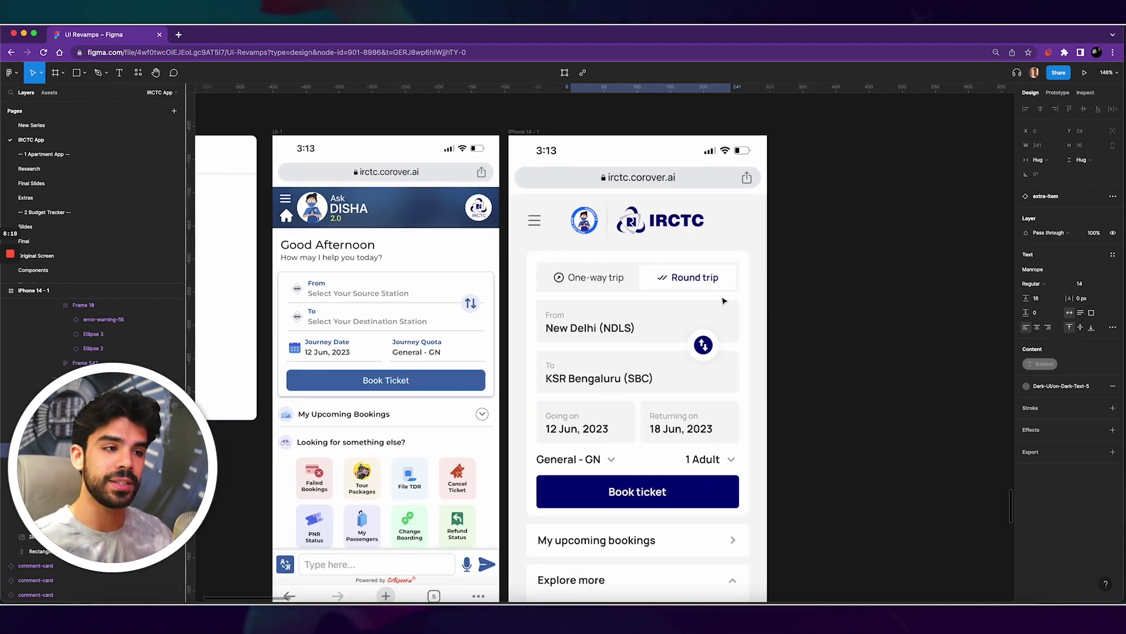
{"action": "scroll", "coordinate": [725, 301], "scroll_direction": "down", "scroll_amount": 3}
{"action": "scroll", "coordinate": [724, 301], "scroll_direction": "right", "scroll_amount": 1}
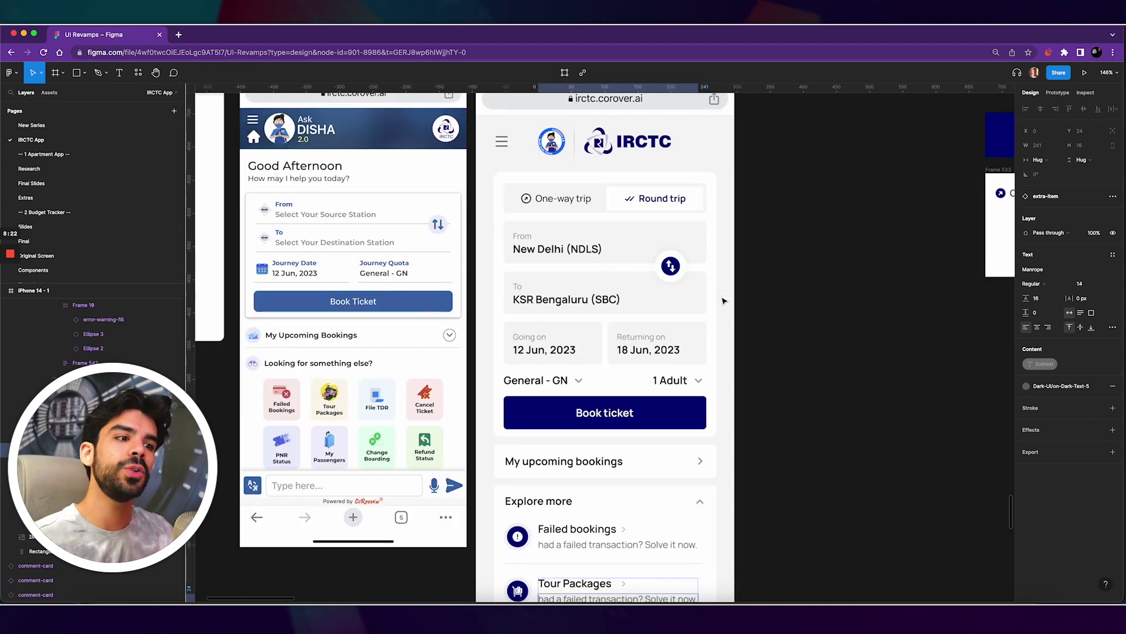
{"action": "scroll", "coordinate": [724, 301], "scroll_direction": "down", "scroll_amount": 5}
{"action": "scroll", "coordinate": [721, 352], "scroll_direction": "down", "scroll_amount": 2}
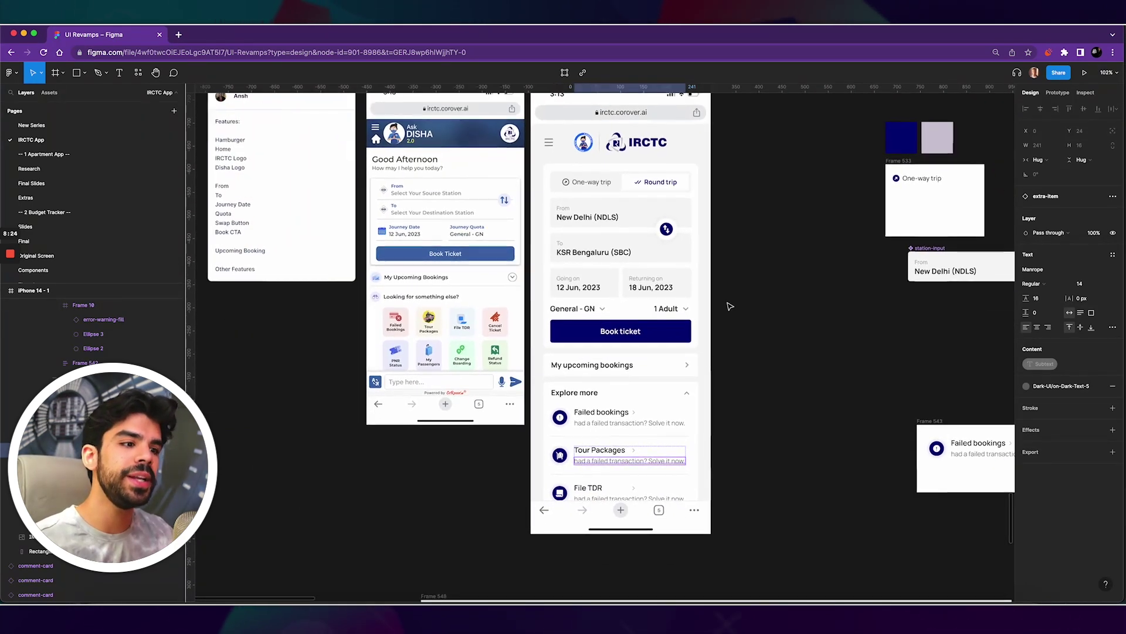
{"action": "scroll", "coordinate": [711, 488], "scroll_direction": "up", "scroll_amount": 5}
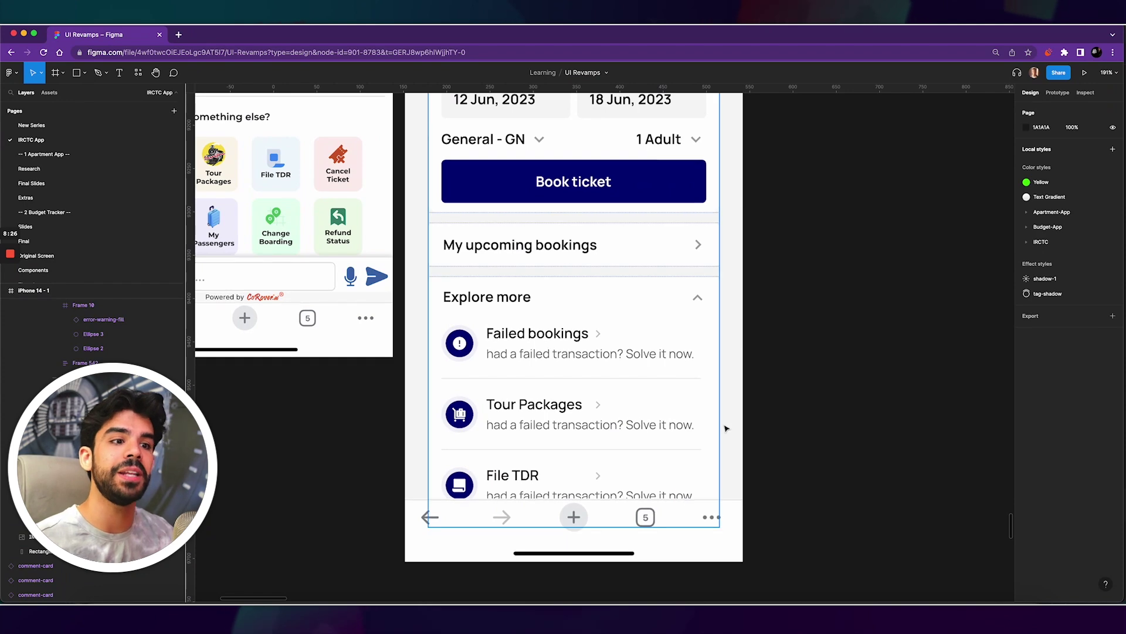
{"action": "scroll", "coordinate": [694, 397], "scroll_direction": "down", "scroll_amount": 5}
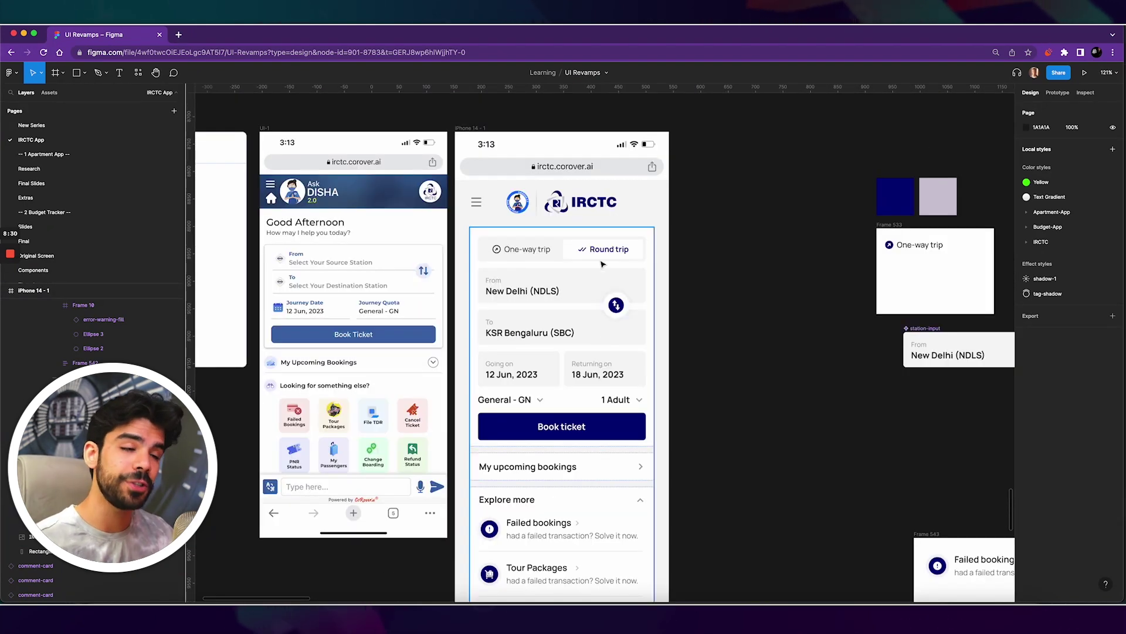
{"action": "scroll", "coordinate": [590, 231], "scroll_direction": "up", "scroll_amount": 5}
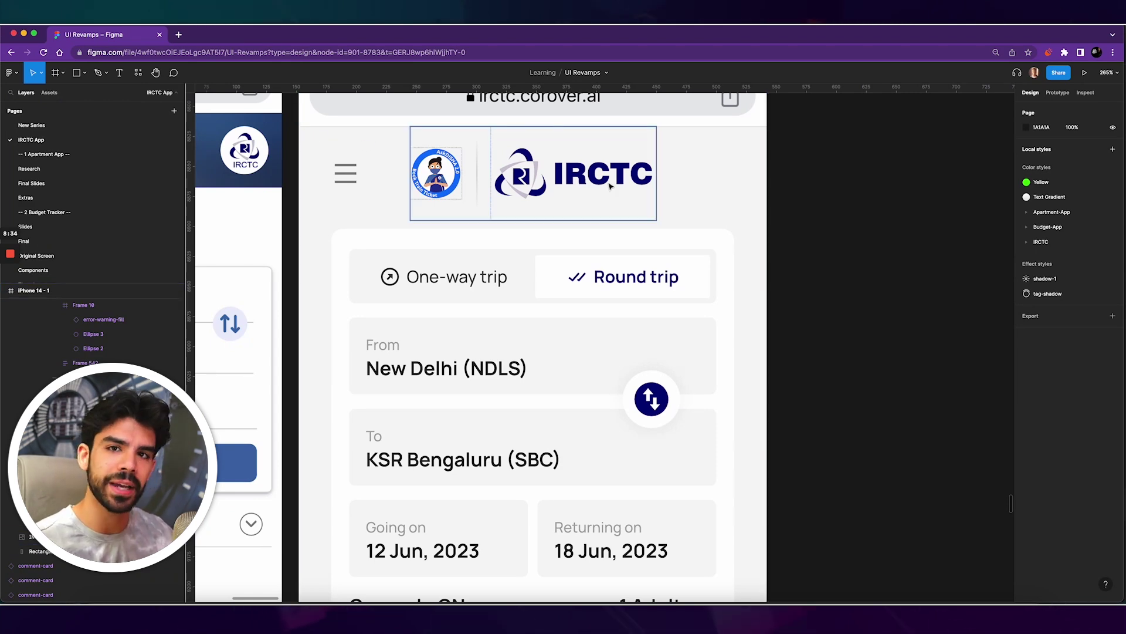
{"action": "scroll", "coordinate": [310, 162], "scroll_direction": "up", "scroll_amount": 3}
{"action": "scroll", "coordinate": [311, 162], "scroll_direction": "up", "scroll_amount": 2}
{"action": "scroll", "coordinate": [296, 182], "scroll_direction": "left", "scroll_amount": 10}
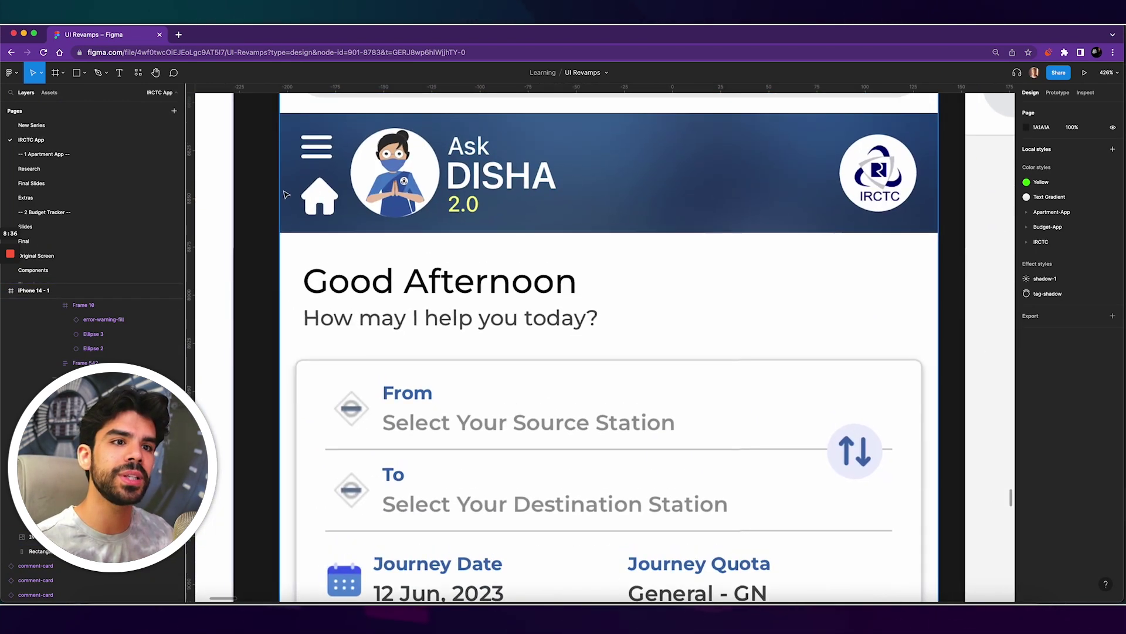
{"action": "scroll", "coordinate": [314, 193], "scroll_direction": "down", "scroll_amount": 2}
{"action": "scroll", "coordinate": [423, 199], "scroll_direction": "right", "scroll_amount": 10}
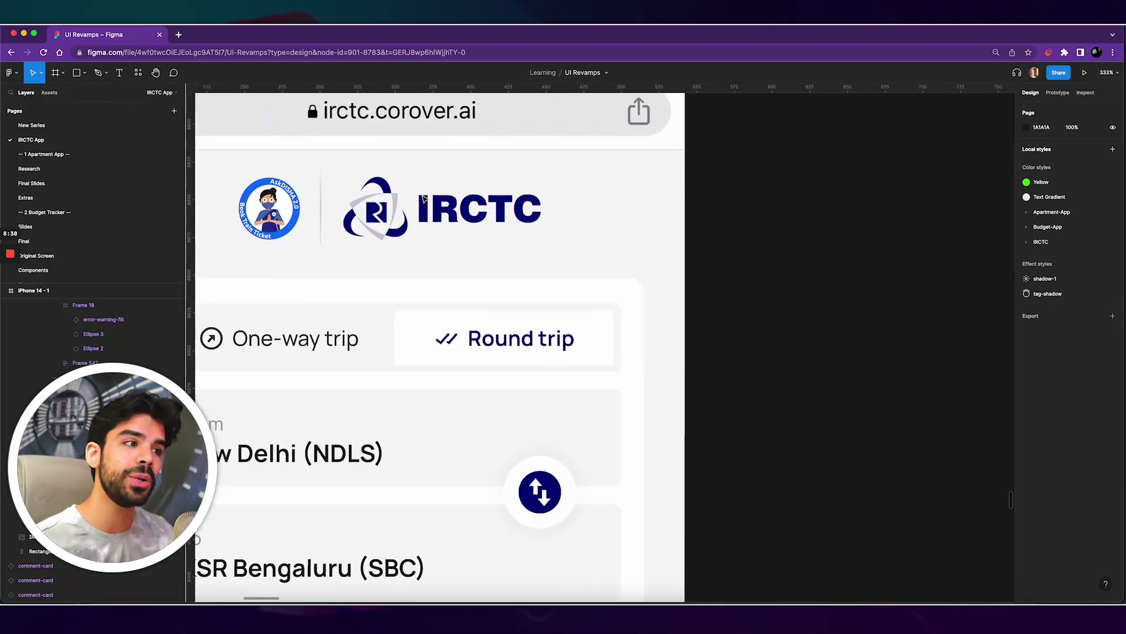
{"action": "scroll", "coordinate": [423, 198], "scroll_direction": "right", "scroll_amount": 6}
{"action": "scroll", "coordinate": [399, 208], "scroll_direction": "up", "scroll_amount": 2}
{"action": "left_click", "coordinate": [395, 209]}
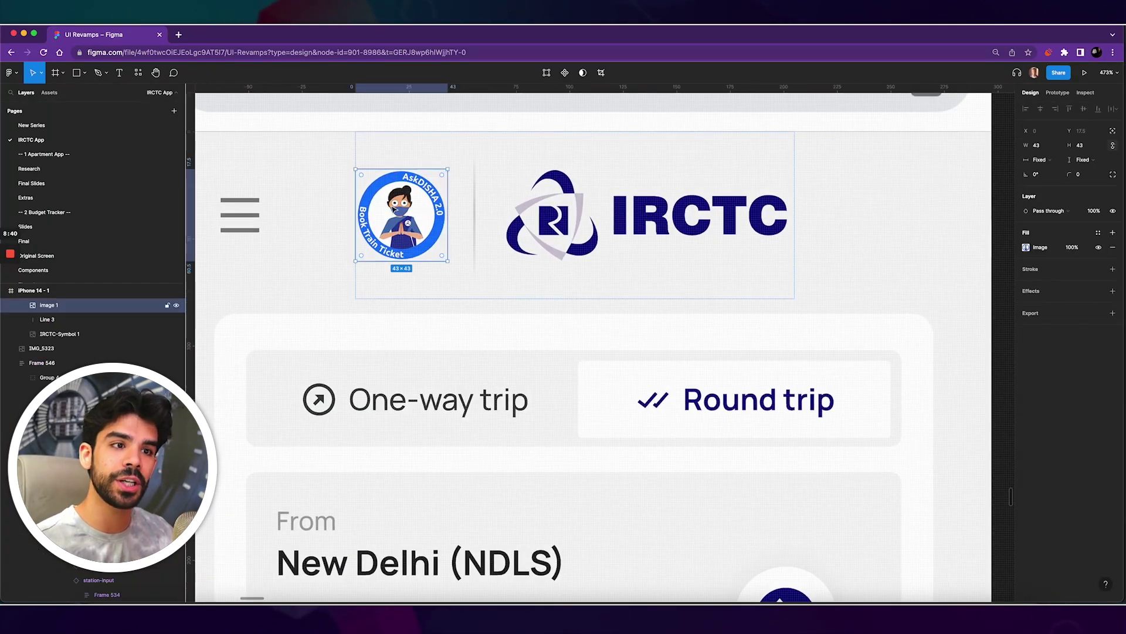
{"action": "scroll", "coordinate": [625, 217], "scroll_direction": "down", "scroll_amount": 5}
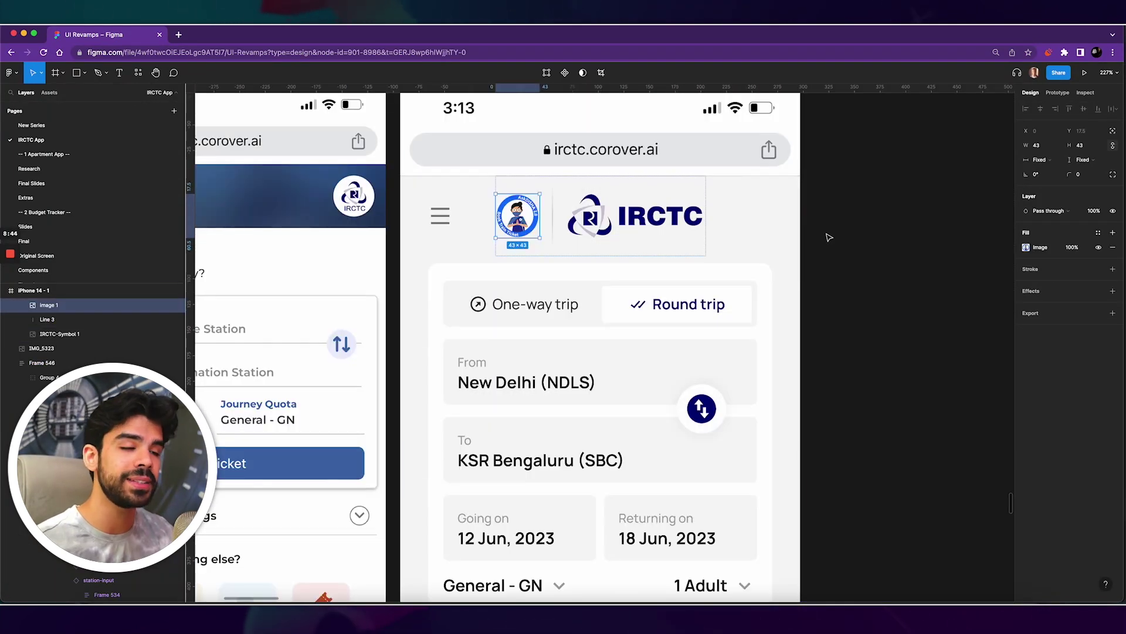
{"action": "left_click", "coordinate": [829, 237]}
{"action": "scroll", "coordinate": [829, 237], "scroll_direction": "down", "scroll_amount": 4}
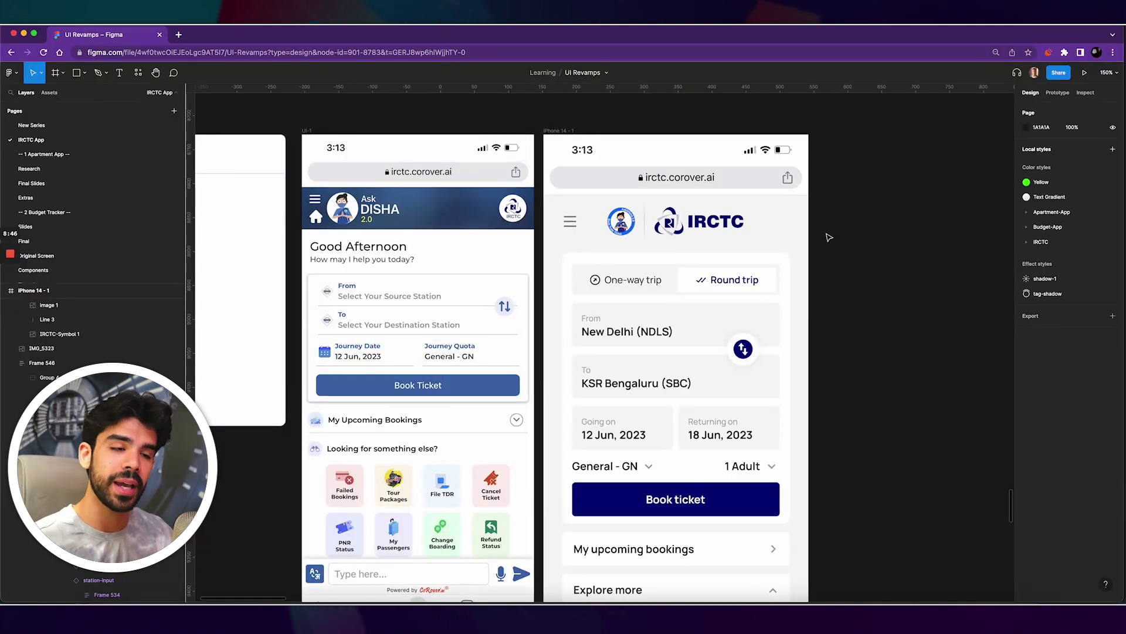
{"action": "scroll", "coordinate": [757, 411], "scroll_direction": "down", "scroll_amount": 5}
{"action": "scroll", "coordinate": [757, 469], "scroll_direction": "up", "scroll_amount": 3}
{"action": "scroll", "coordinate": [672, 481], "scroll_direction": "down", "scroll_amount": 5}
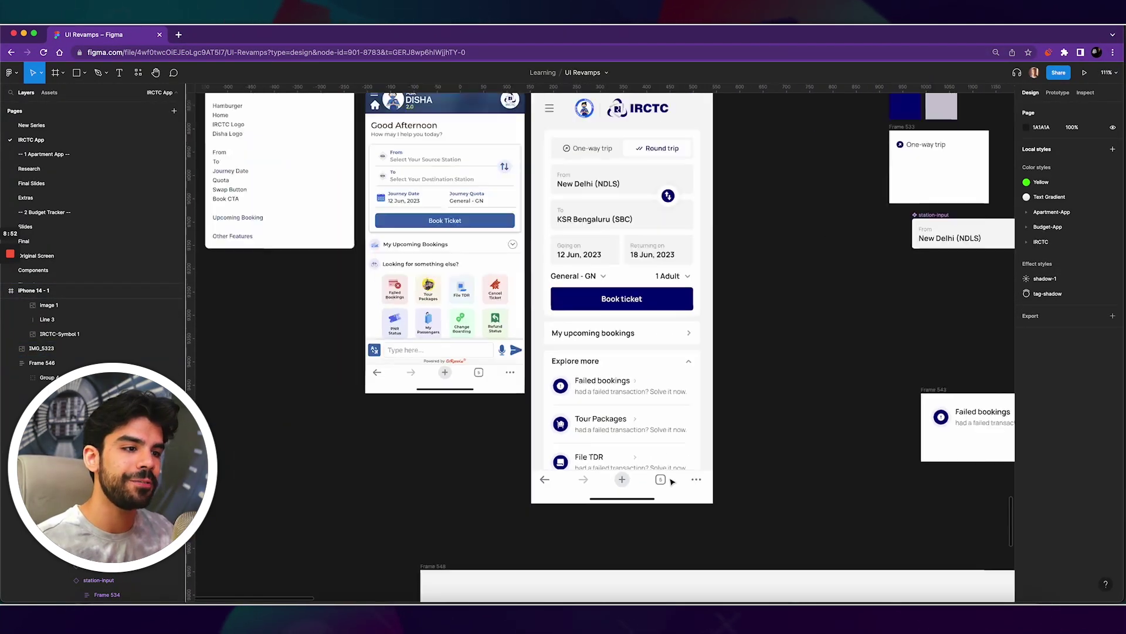
{"action": "scroll", "coordinate": [672, 481], "scroll_direction": "down", "scroll_amount": 2}
{"action": "scroll", "coordinate": [650, 253], "scroll_direction": "up", "scroll_amount": 2}
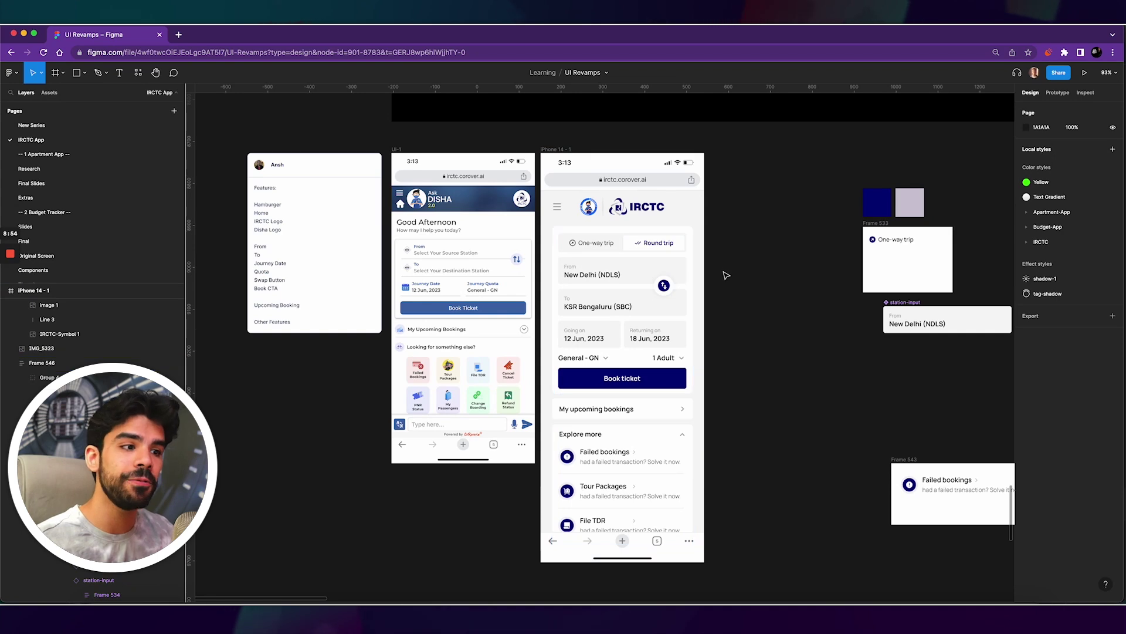
{"action": "scroll", "coordinate": [690, 331], "scroll_direction": "up", "scroll_amount": 5}
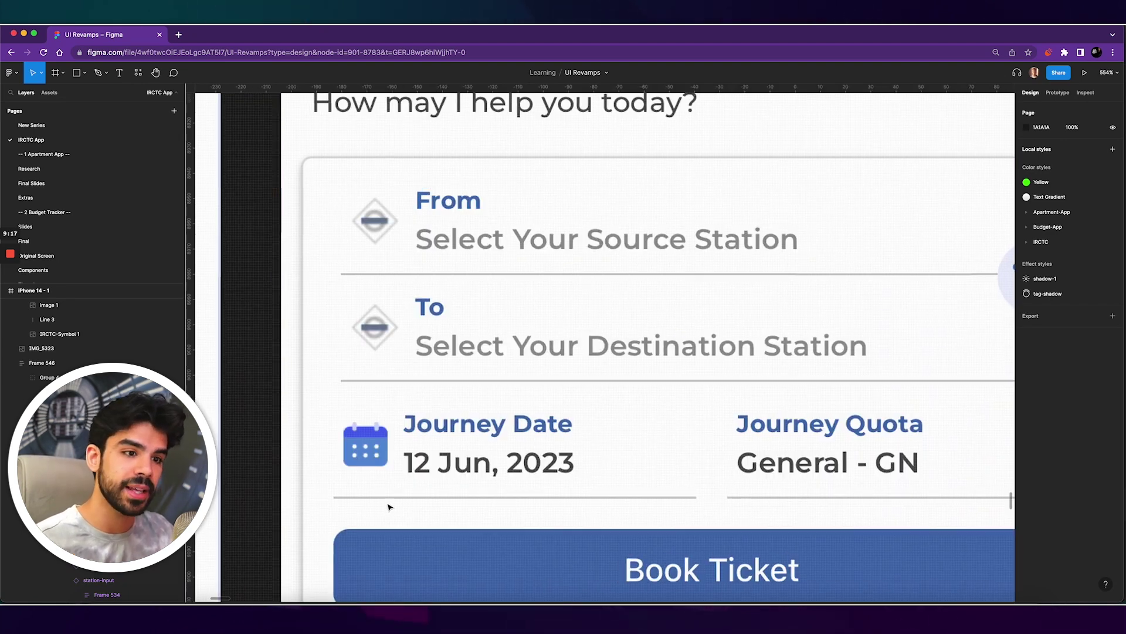
{"action": "scroll", "coordinate": [387, 508], "scroll_direction": "up", "scroll_amount": 5}
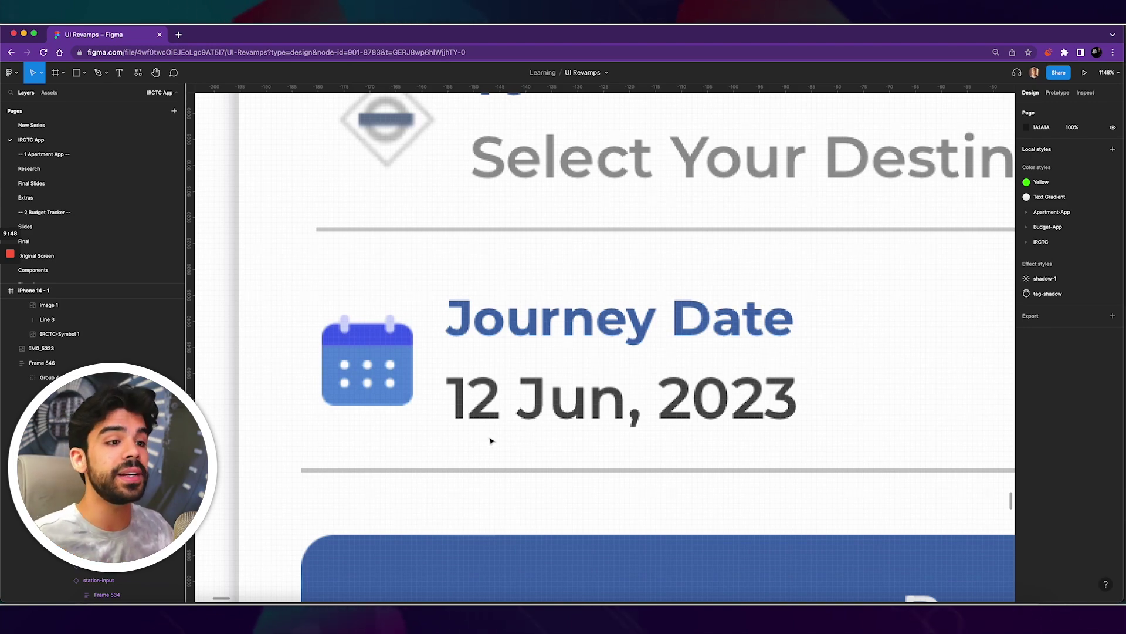
{"action": "scroll", "coordinate": [491, 440], "scroll_direction": "down", "scroll_amount": 3}
{"action": "scroll", "coordinate": [490, 440], "scroll_direction": "down", "scroll_amount": 2}
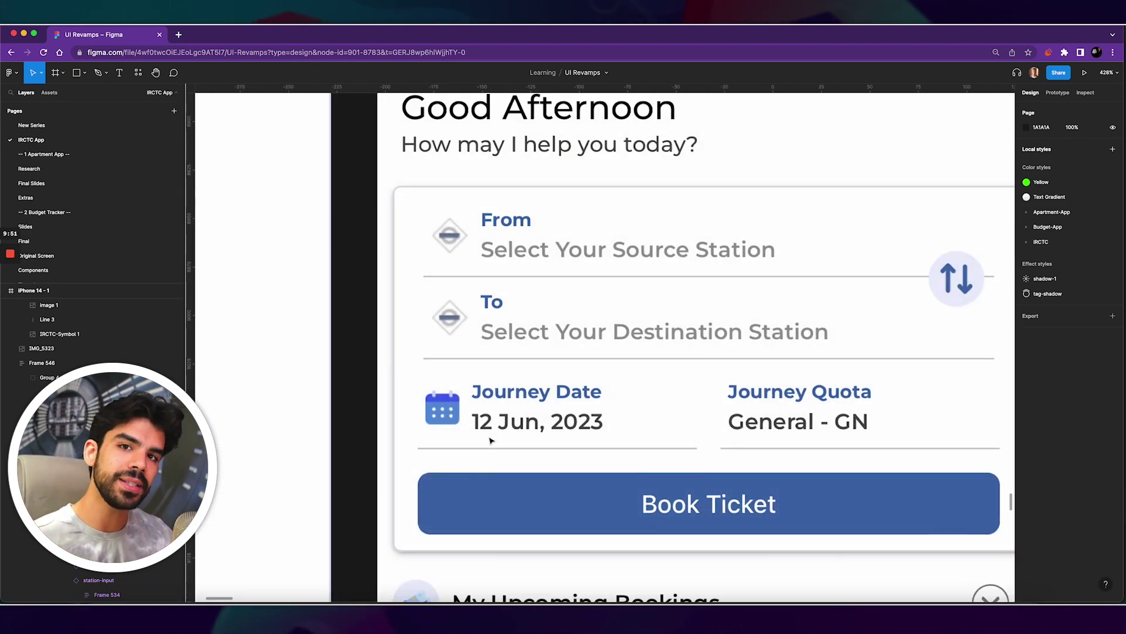
{"action": "scroll", "coordinate": [491, 440], "scroll_direction": "right", "scroll_amount": 2}
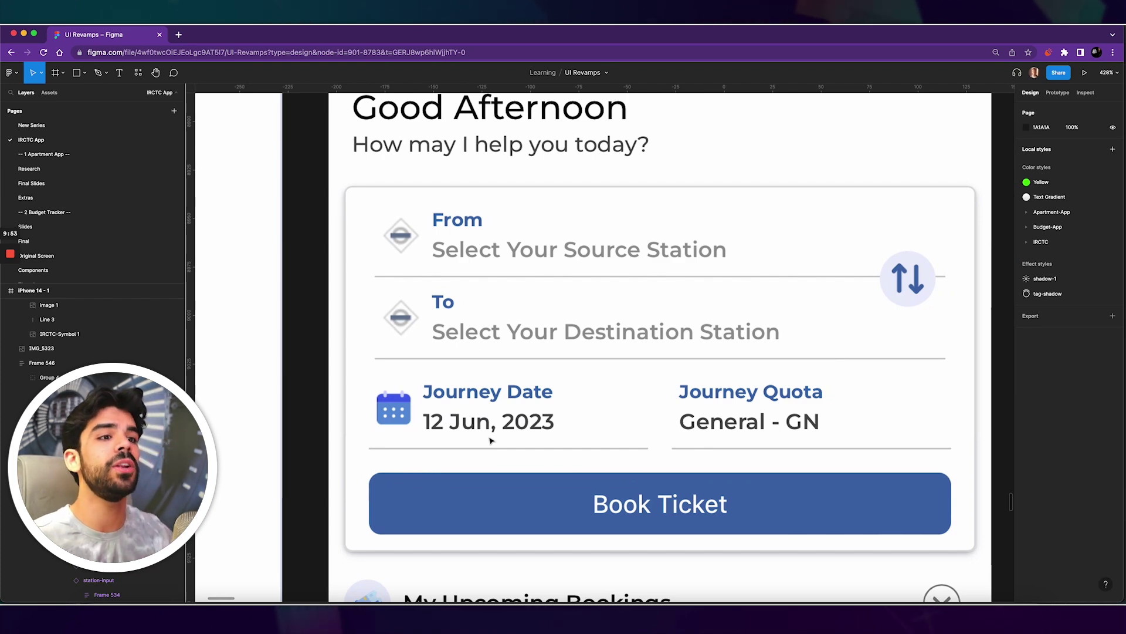
{"action": "scroll", "coordinate": [377, 231], "scroll_direction": "up", "scroll_amount": 4}
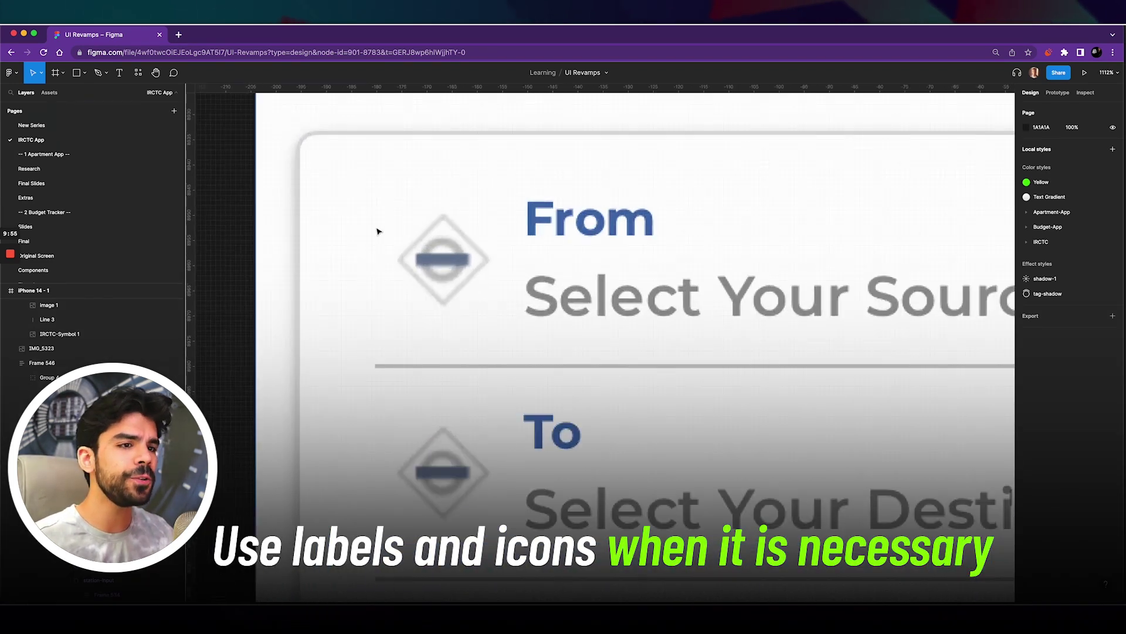
{"action": "scroll", "coordinate": [457, 263], "scroll_direction": "down", "scroll_amount": 4}
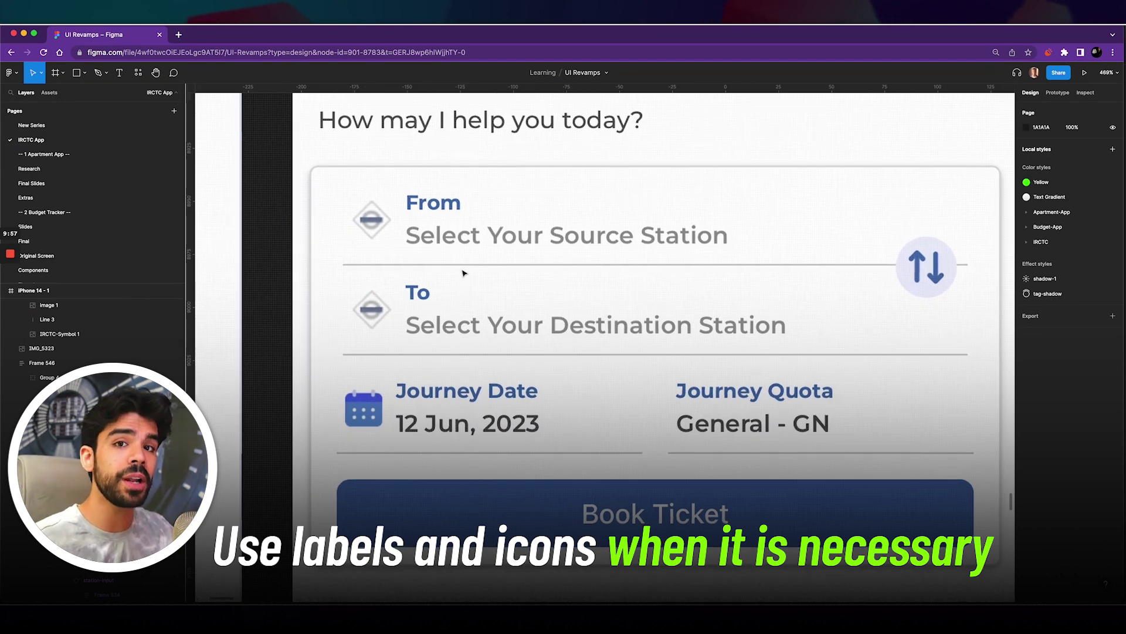
{"action": "scroll", "coordinate": [463, 273], "scroll_direction": "right", "scroll_amount": 2}
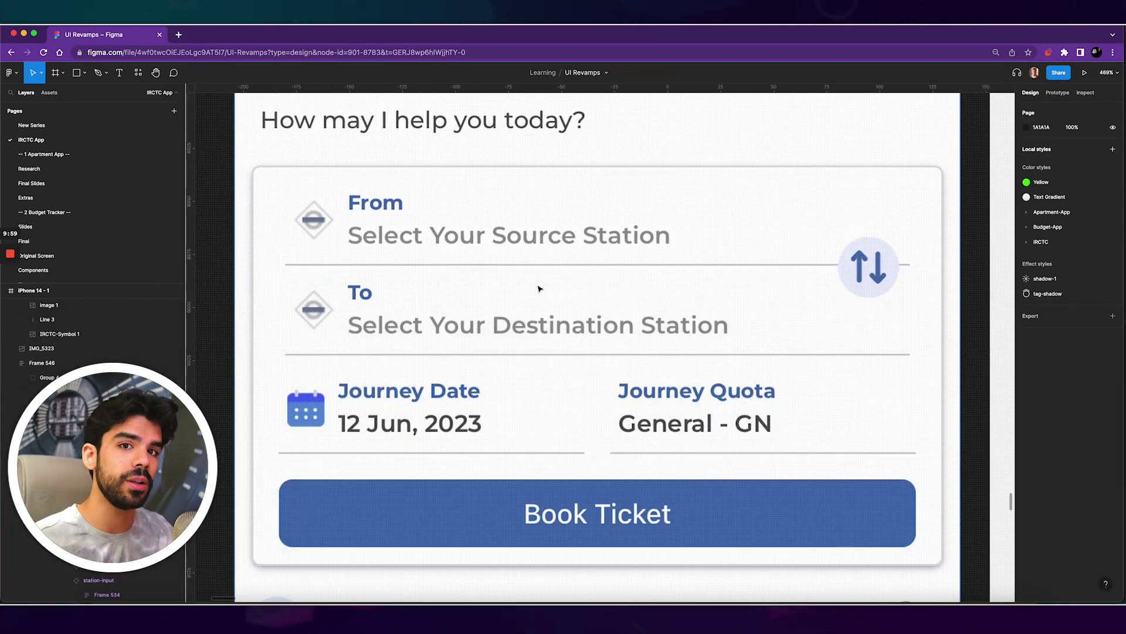
{"action": "scroll", "coordinate": [415, 291], "scroll_direction": "up", "scroll_amount": 3}
{"action": "scroll", "coordinate": [326, 241], "scroll_direction": "down", "scroll_amount": 5}
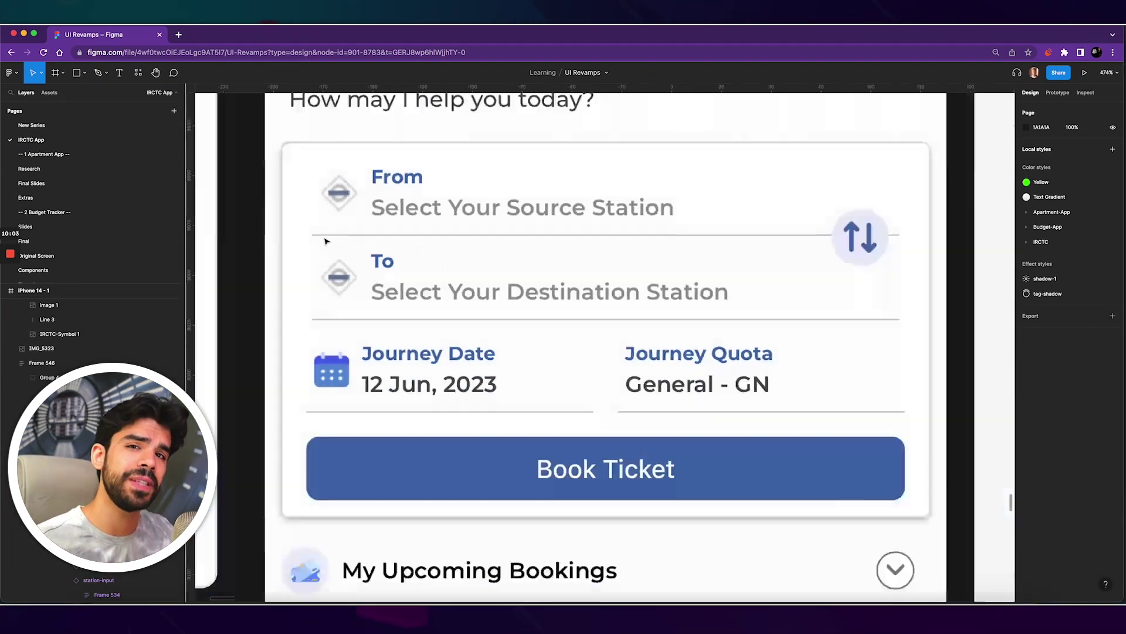
{"action": "scroll", "coordinate": [802, 249], "scroll_direction": "up", "scroll_amount": 3}
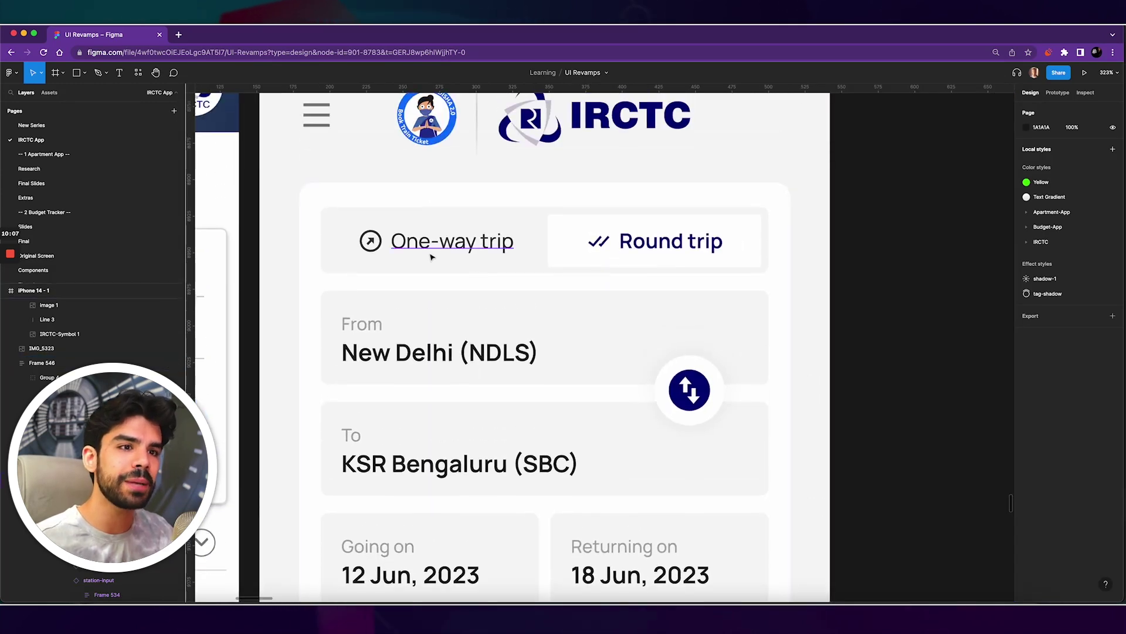
{"action": "scroll", "coordinate": [430, 253], "scroll_direction": "up", "scroll_amount": 1}
{"action": "scroll", "coordinate": [724, 264], "scroll_direction": "down", "scroll_amount": 2}
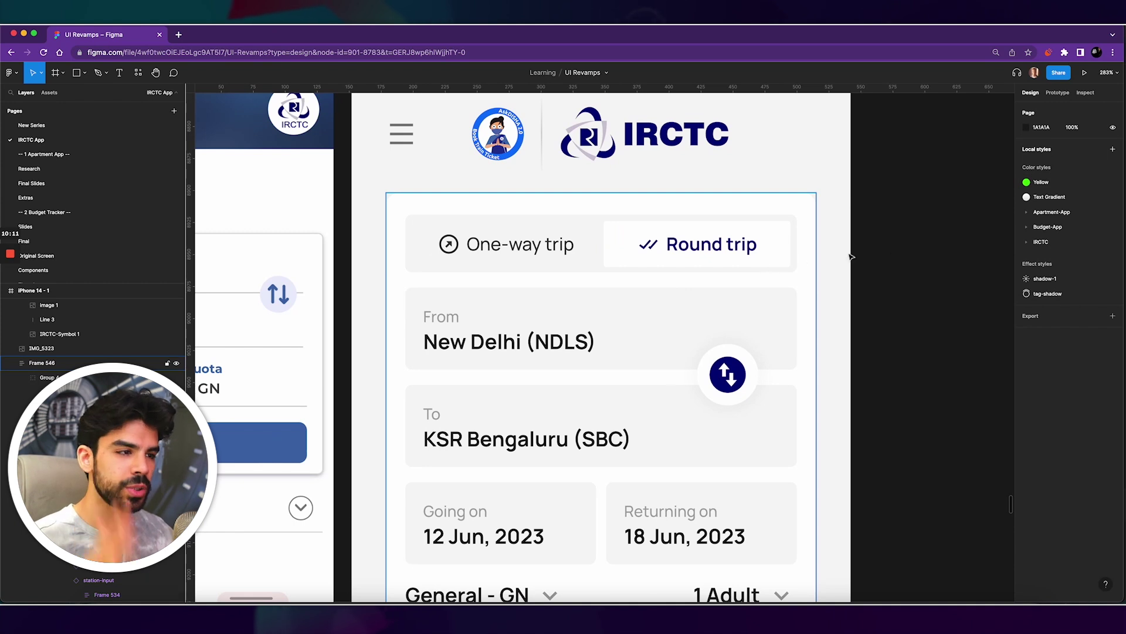
{"action": "scroll", "coordinate": [896, 246], "scroll_direction": "up", "scroll_amount": 2}
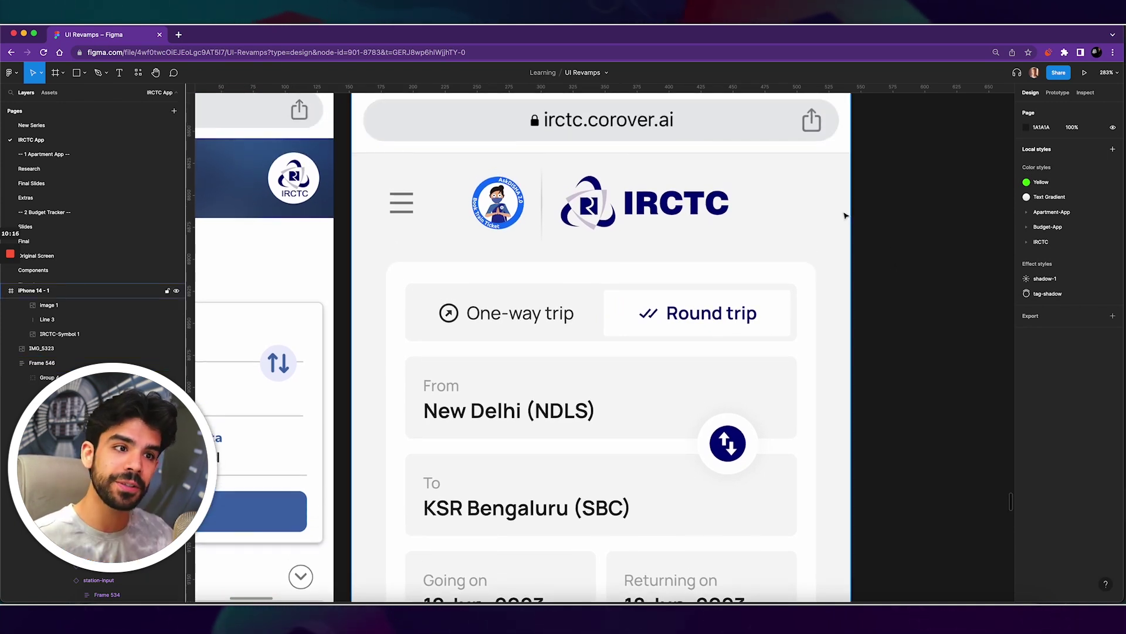
{"action": "scroll", "coordinate": [845, 219], "scroll_direction": "down", "scroll_amount": 2}
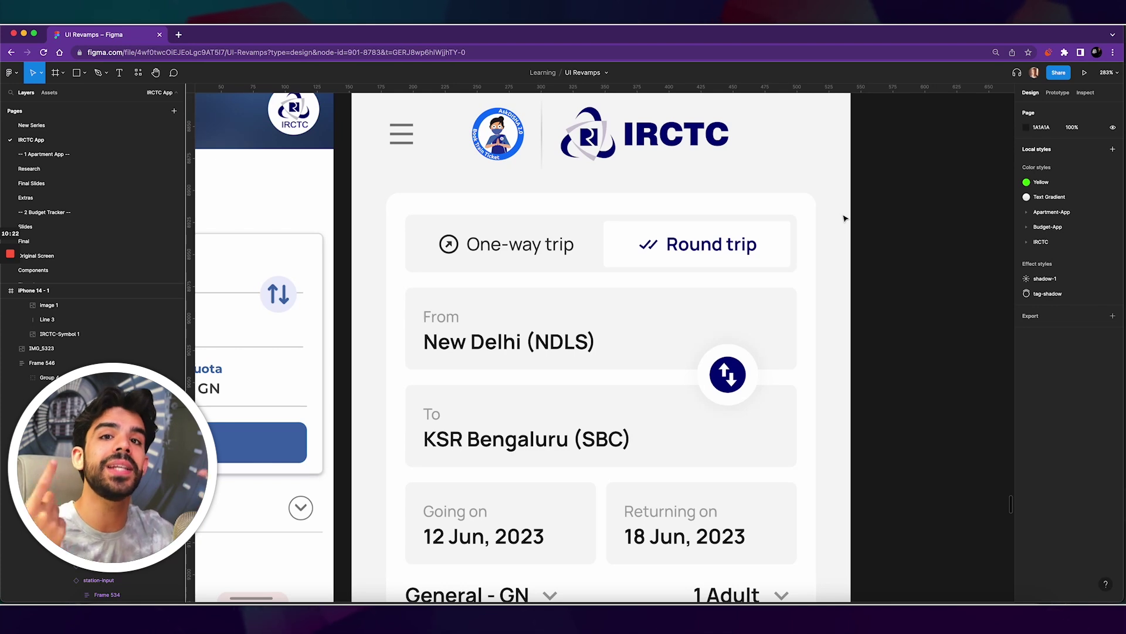
{"action": "scroll", "coordinate": [845, 218], "scroll_direction": "down", "scroll_amount": 10}
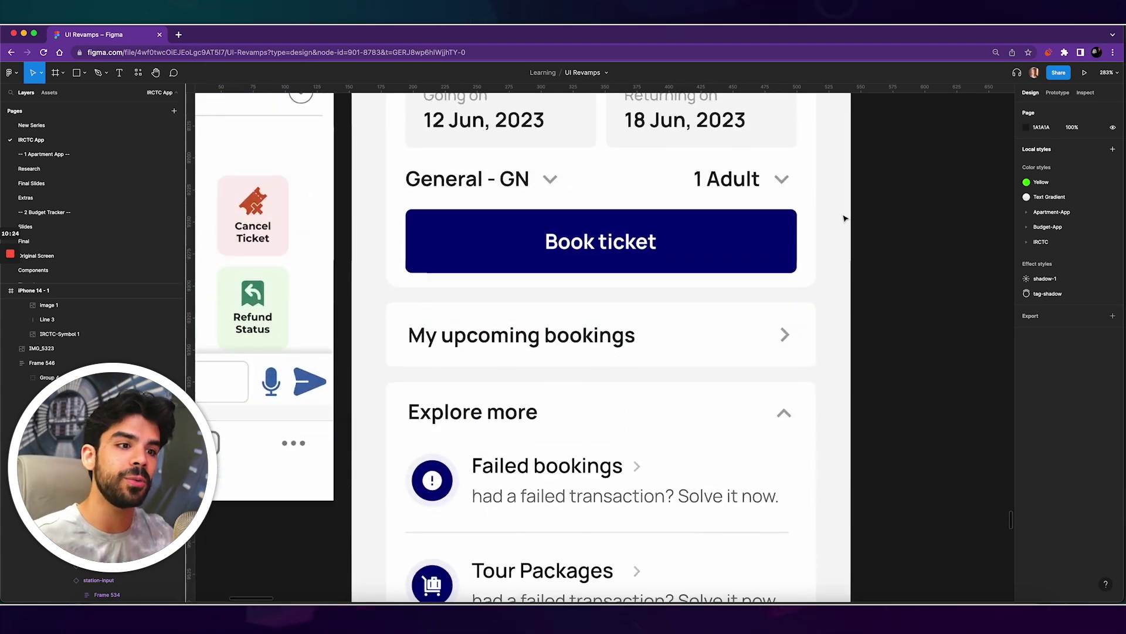
{"action": "scroll", "coordinate": [371, 272], "scroll_direction": "up", "scroll_amount": 5}
{"action": "left_click", "coordinate": [417, 304]}
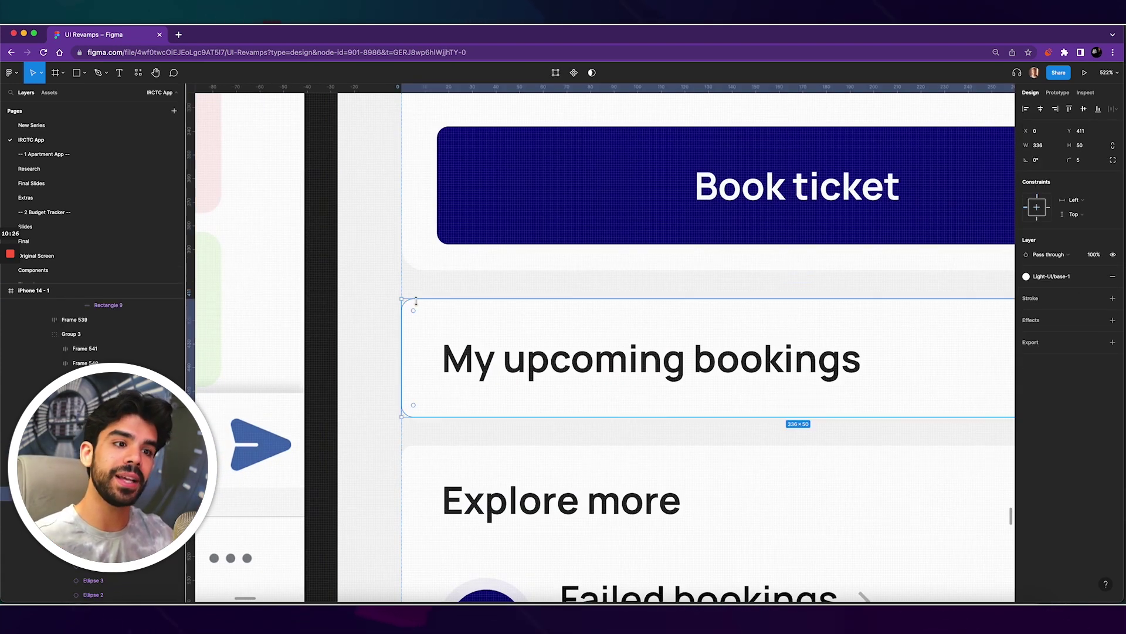
{"action": "scroll", "coordinate": [445, 318], "scroll_direction": "down", "scroll_amount": 6}
{"action": "left_click", "coordinate": [465, 273]}
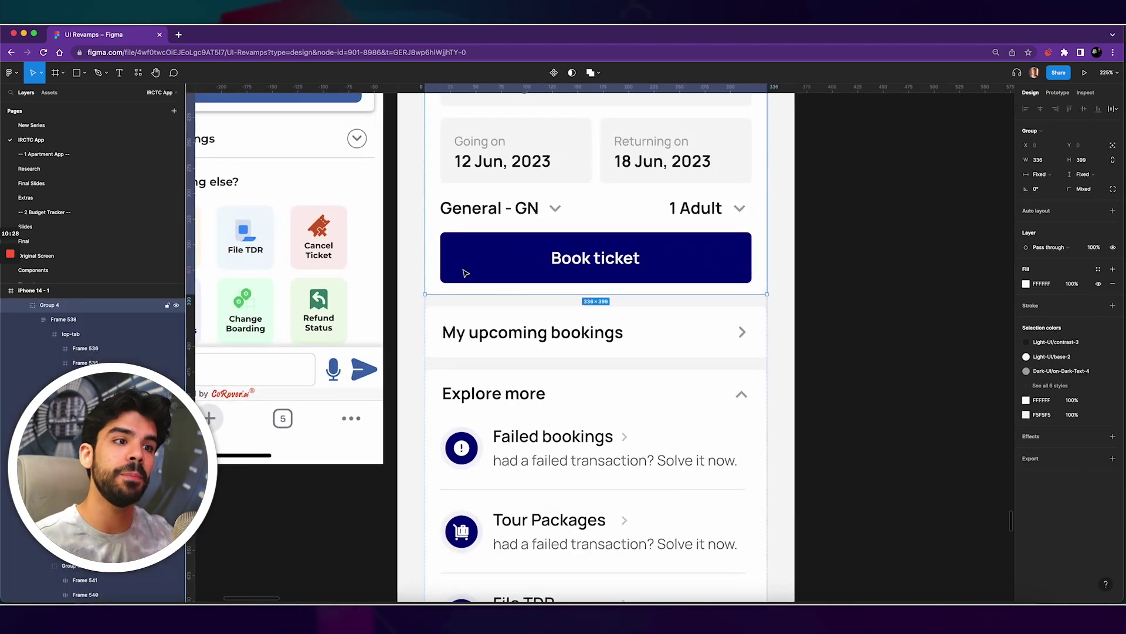
{"action": "scroll", "coordinate": [465, 273], "scroll_direction": "up", "scroll_amount": 5}
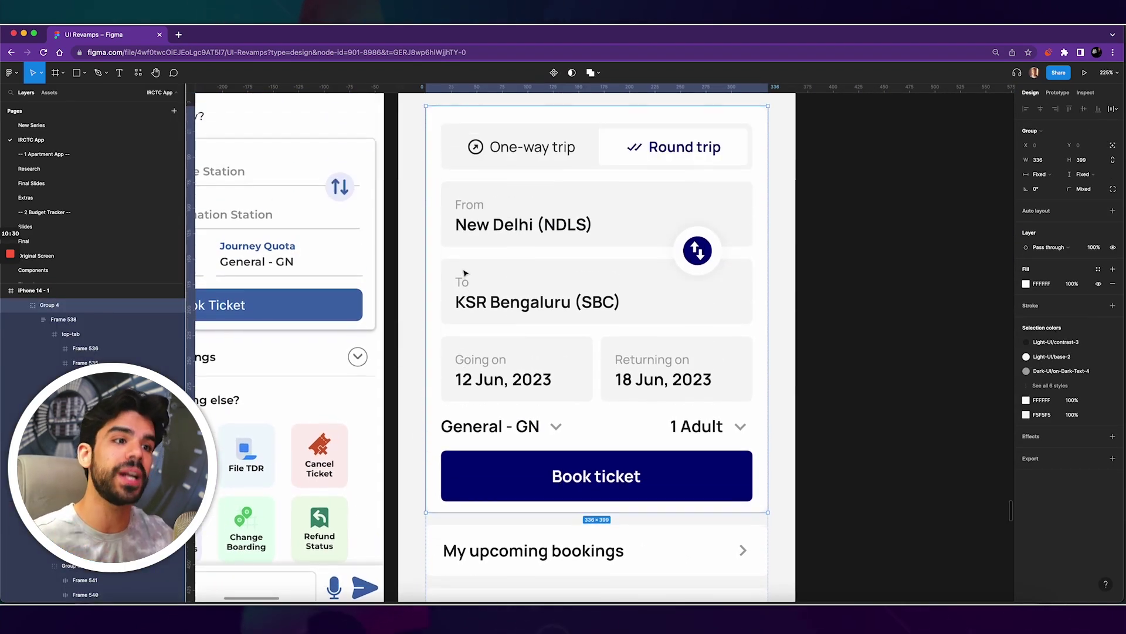
{"action": "scroll", "coordinate": [395, 208], "scroll_direction": "up", "scroll_amount": 5}
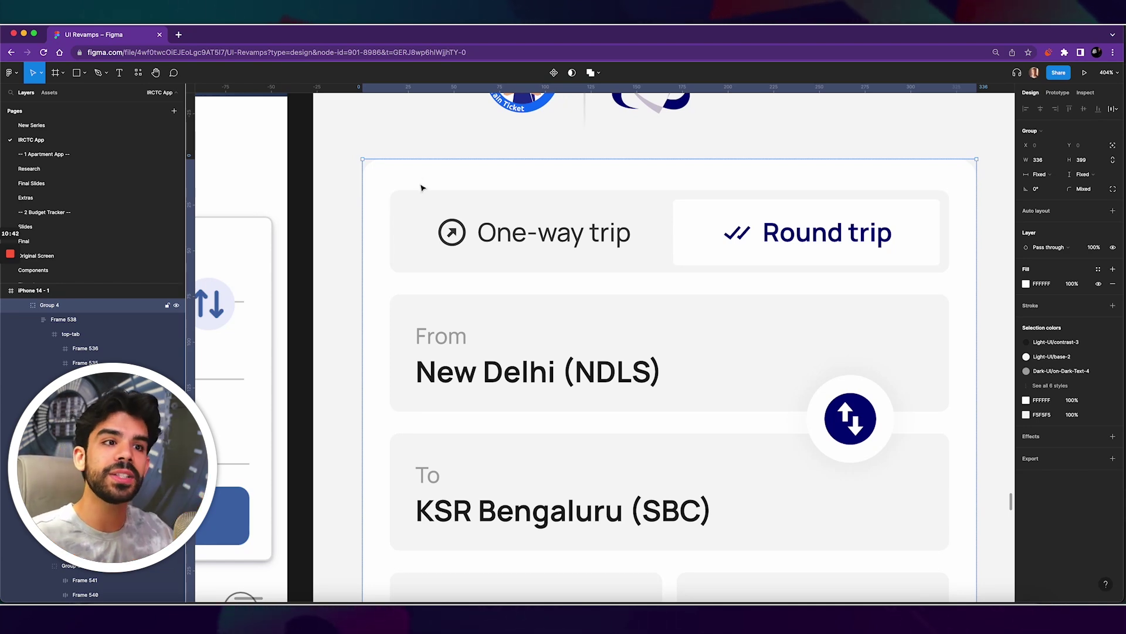
{"action": "scroll", "coordinate": [381, 173], "scroll_direction": "up", "scroll_amount": 5}
{"action": "left_click", "coordinate": [433, 251]}
{"action": "left_click", "coordinate": [435, 251]}
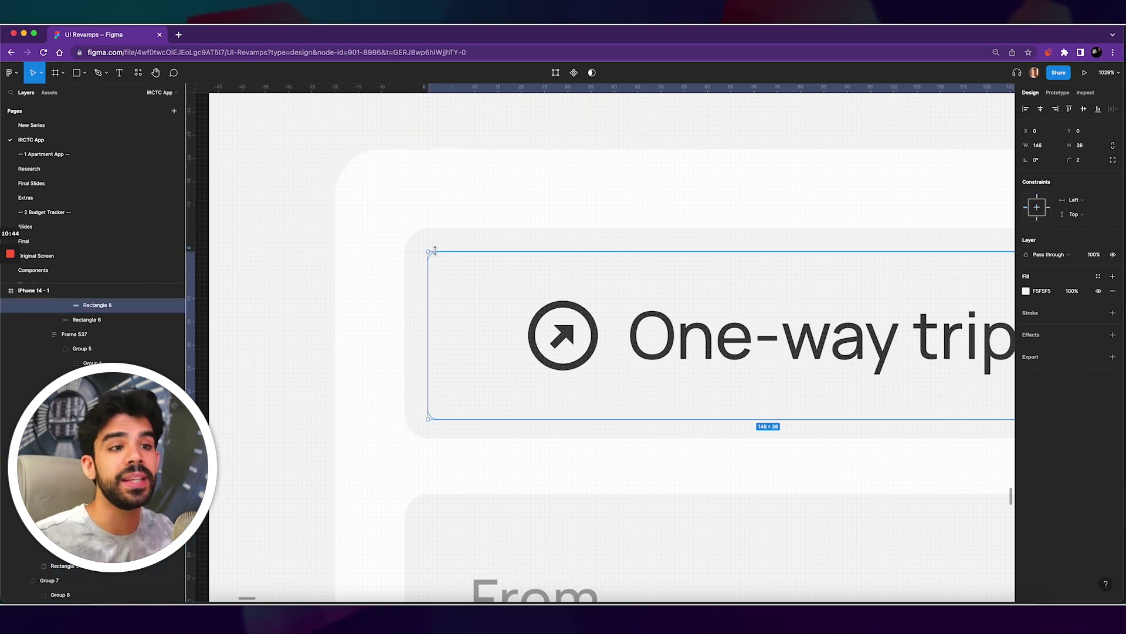
{"action": "scroll", "coordinate": [435, 251], "scroll_direction": "down", "scroll_amount": 6}
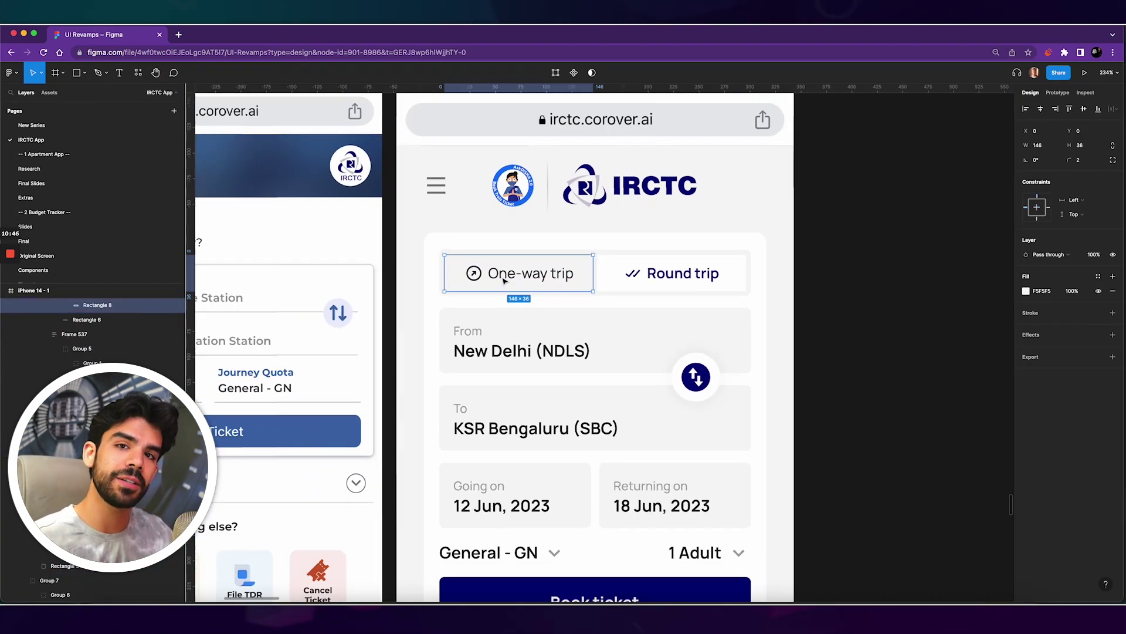
{"action": "scroll", "coordinate": [503, 280], "scroll_direction": "down", "scroll_amount": 2}
{"action": "scroll", "coordinate": [704, 317], "scroll_direction": "left", "scroll_amount": 4}
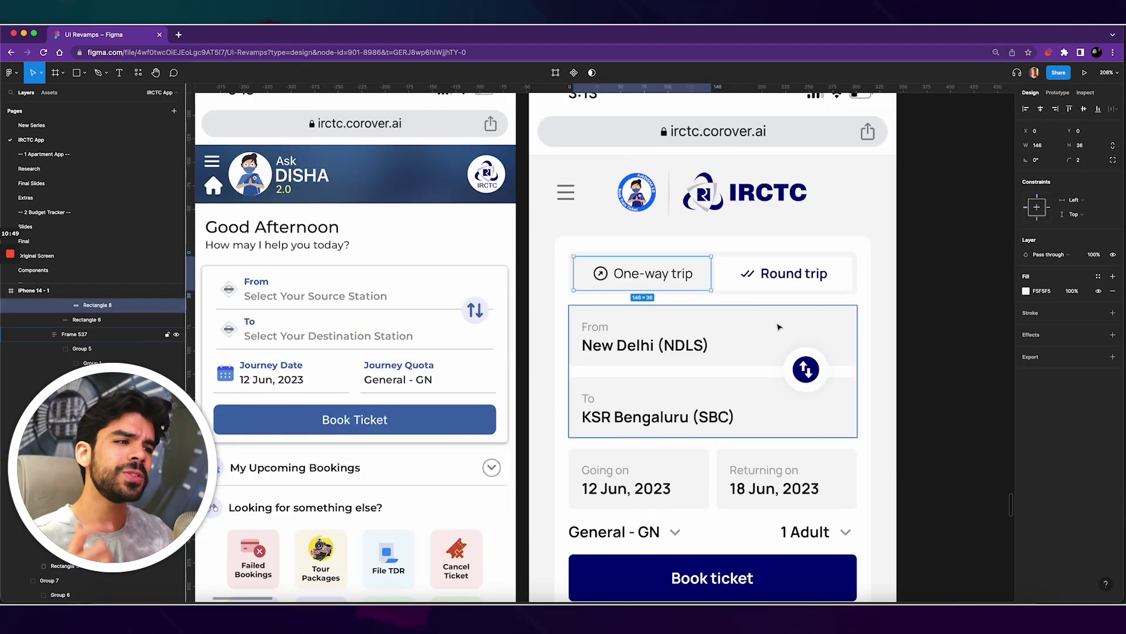
{"action": "left_click", "coordinate": [903, 324]}
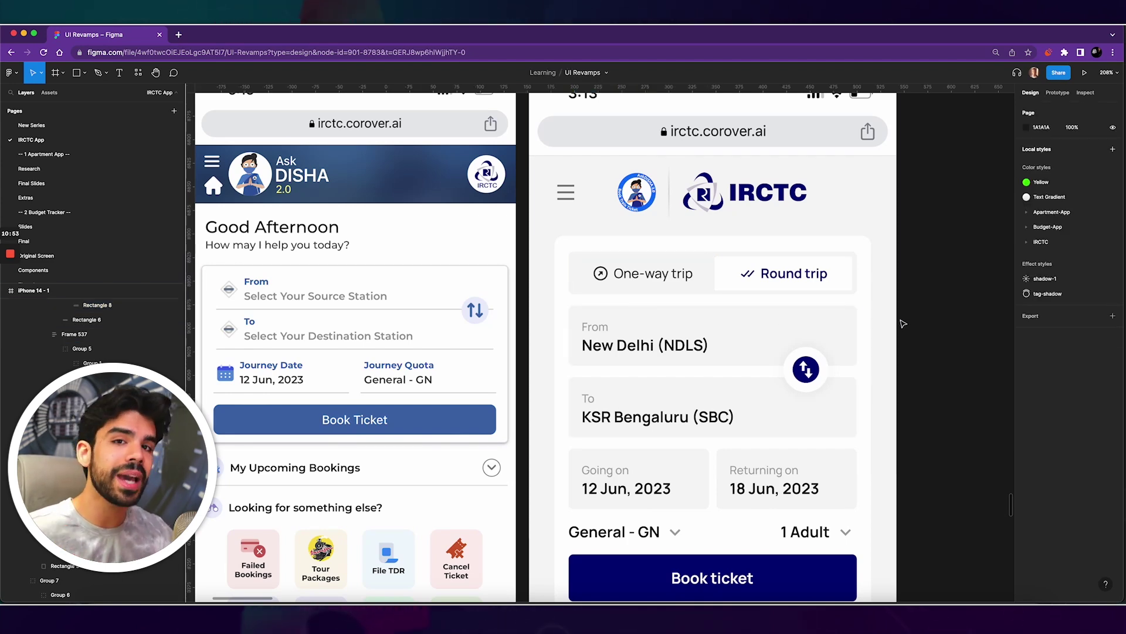
{"action": "scroll", "coordinate": [904, 324], "scroll_direction": "left", "scroll_amount": 2}
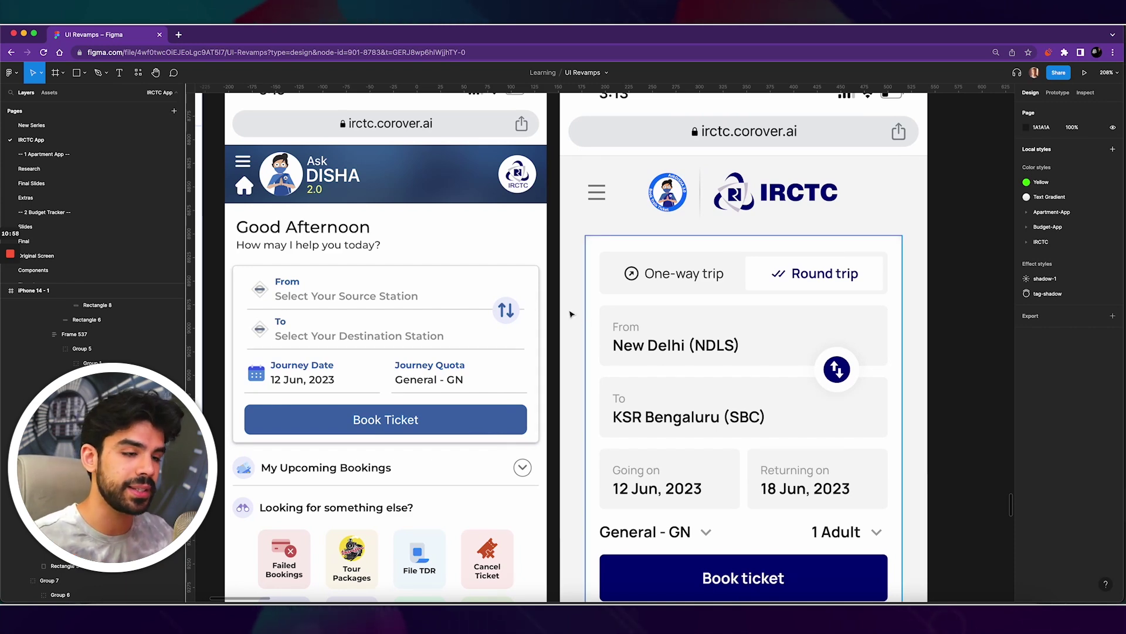
{"action": "scroll", "coordinate": [515, 315], "scroll_direction": "up", "scroll_amount": 5}
{"action": "scroll", "coordinate": [514, 315], "scroll_direction": "down", "scroll_amount": 8}
{"action": "scroll", "coordinate": [558, 385], "scroll_direction": "up", "scroll_amount": 10}
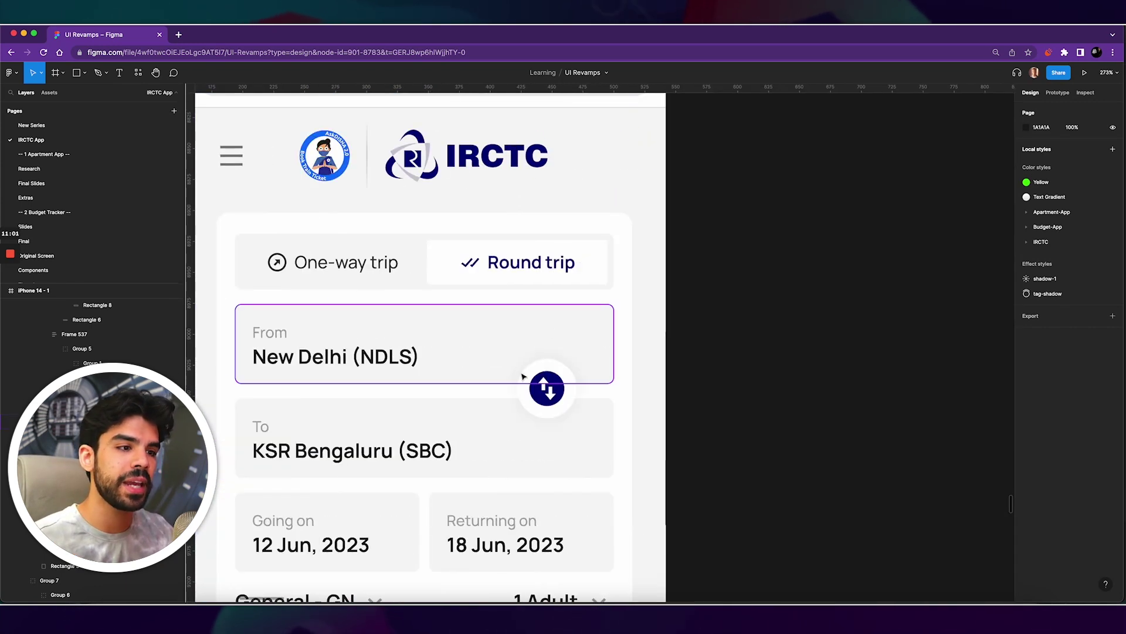
{"action": "scroll", "coordinate": [558, 385], "scroll_direction": "up", "scroll_amount": 1}
{"action": "left_click", "coordinate": [561, 370]}
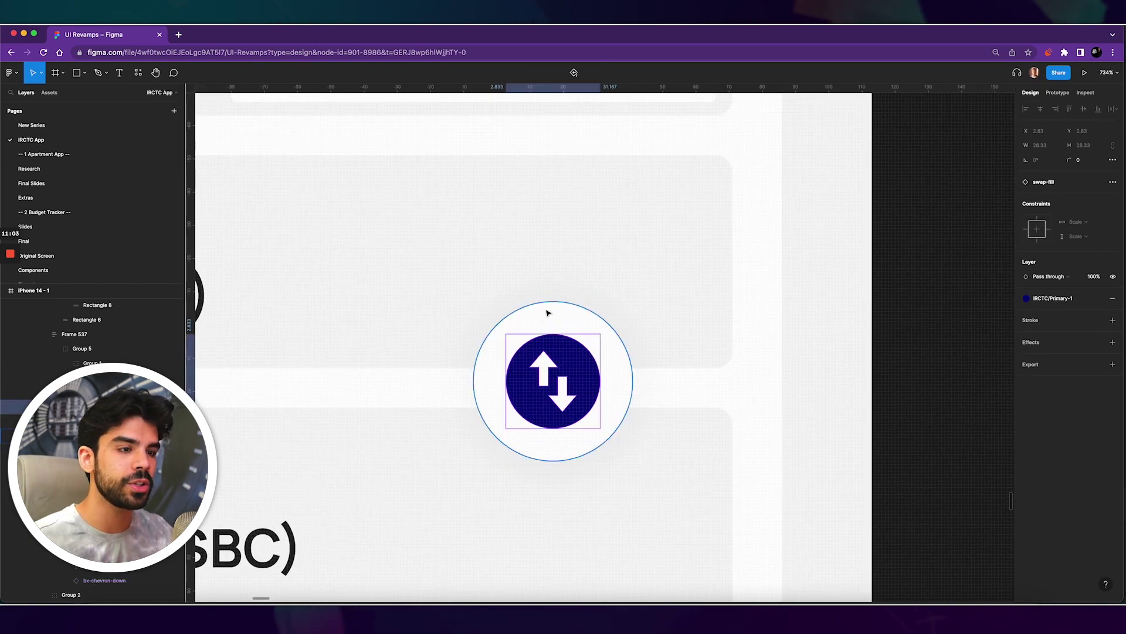
{"action": "scroll", "coordinate": [572, 344], "scroll_direction": "down", "scroll_amount": 10}
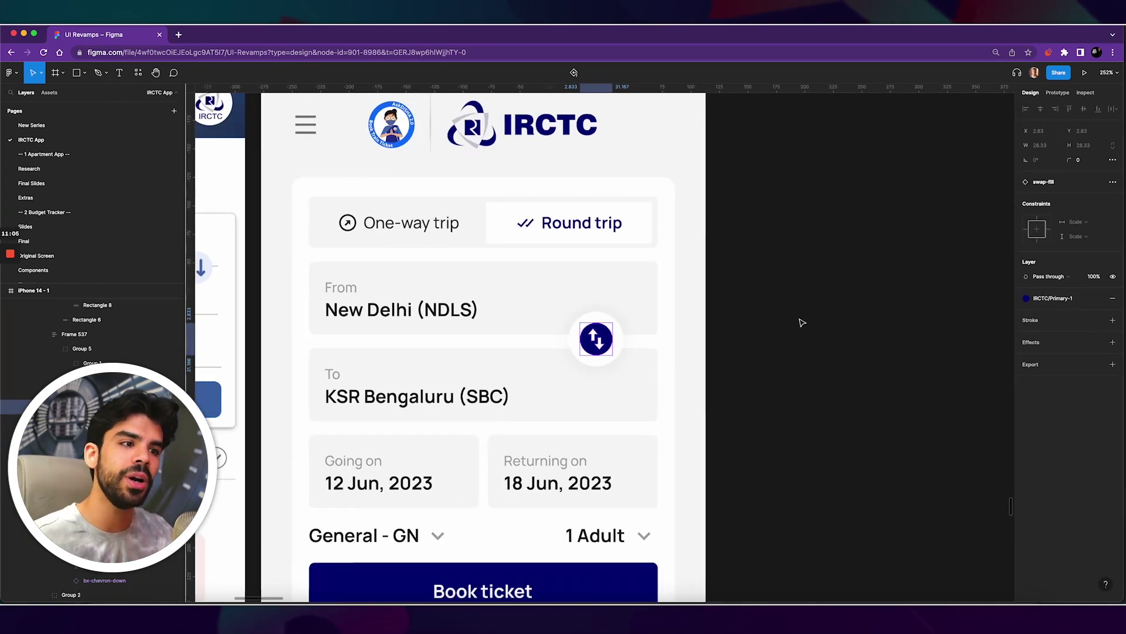
{"action": "left_click", "coordinate": [802, 322]}
{"action": "scroll", "coordinate": [802, 322], "scroll_direction": "left", "scroll_amount": 5}
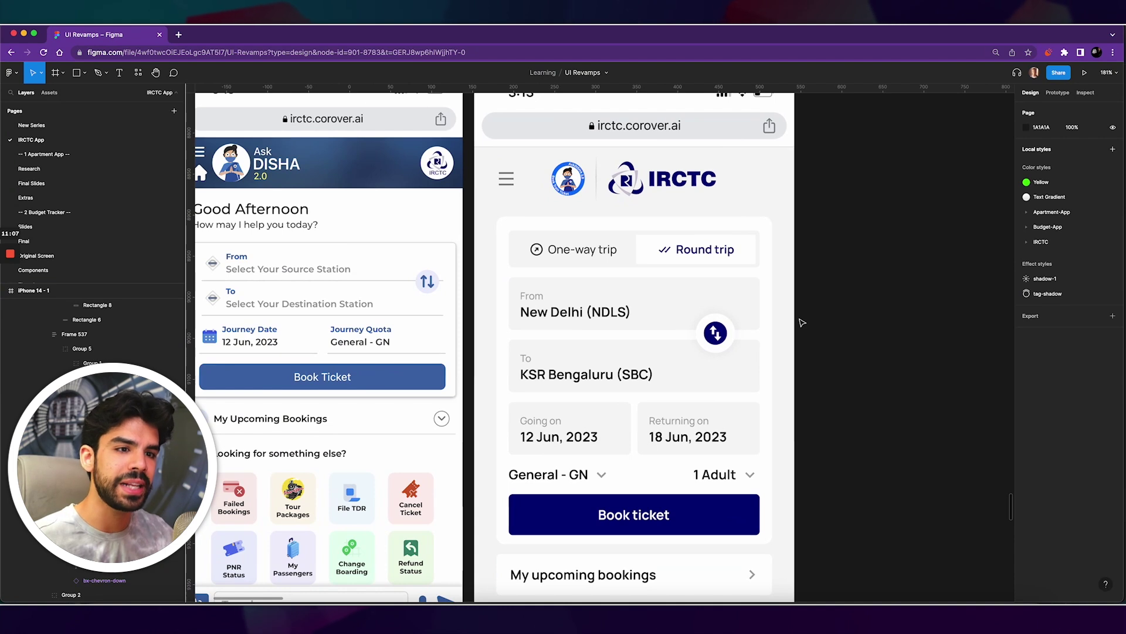
{"action": "scroll", "coordinate": [802, 322], "scroll_direction": "up", "scroll_amount": 1}
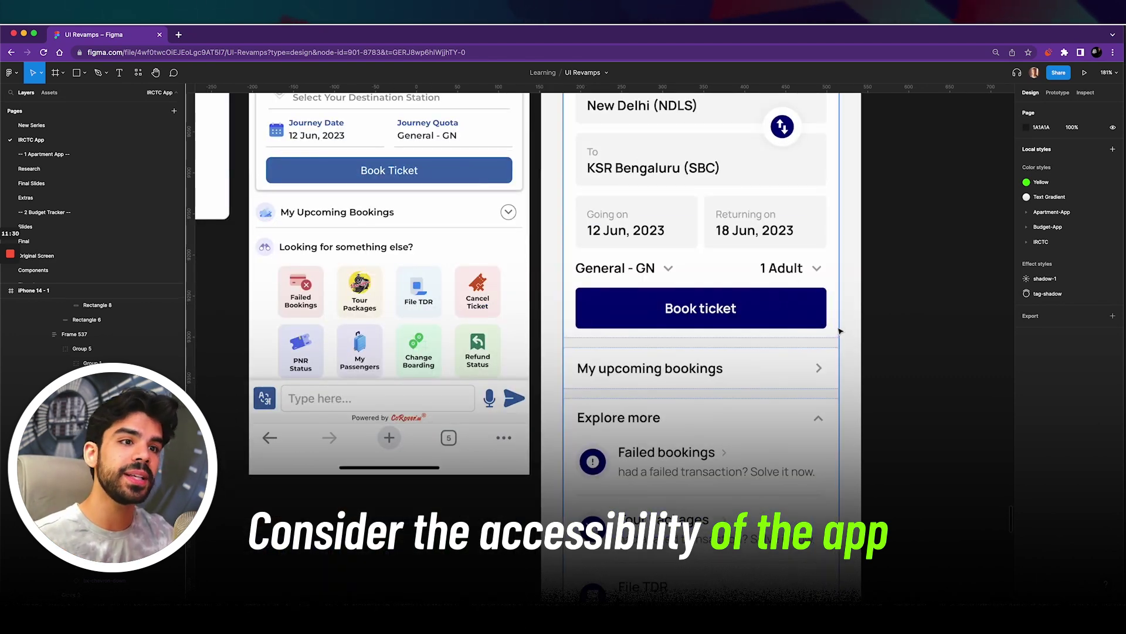
{"action": "scroll", "coordinate": [840, 332], "scroll_direction": "up", "scroll_amount": 3}
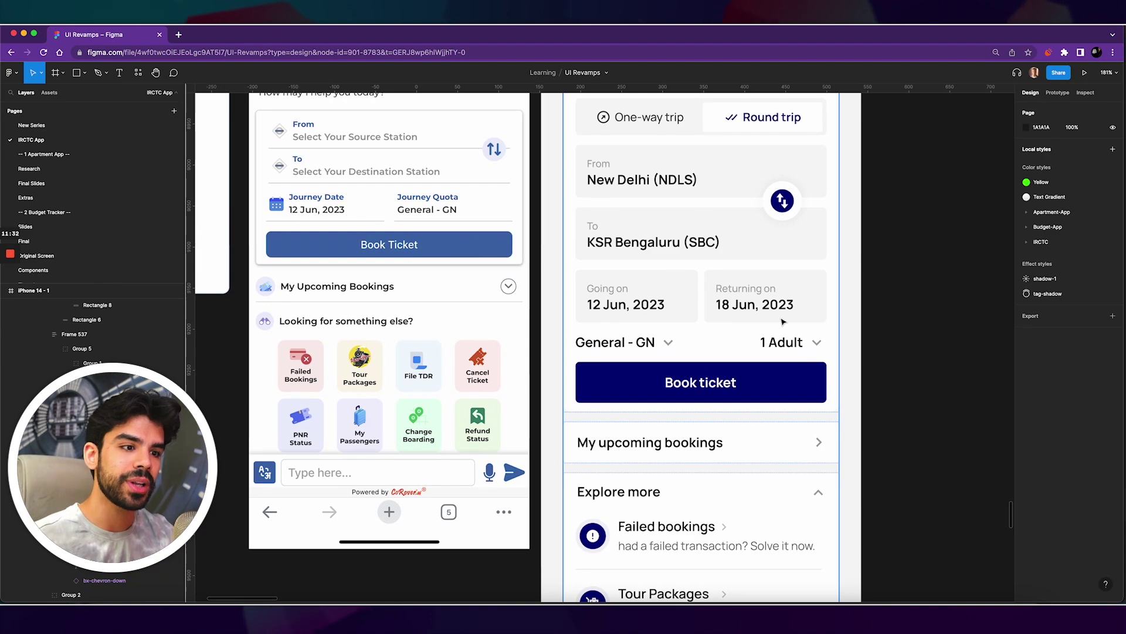
{"action": "scroll", "coordinate": [284, 285], "scroll_direction": "up", "scroll_amount": 5}
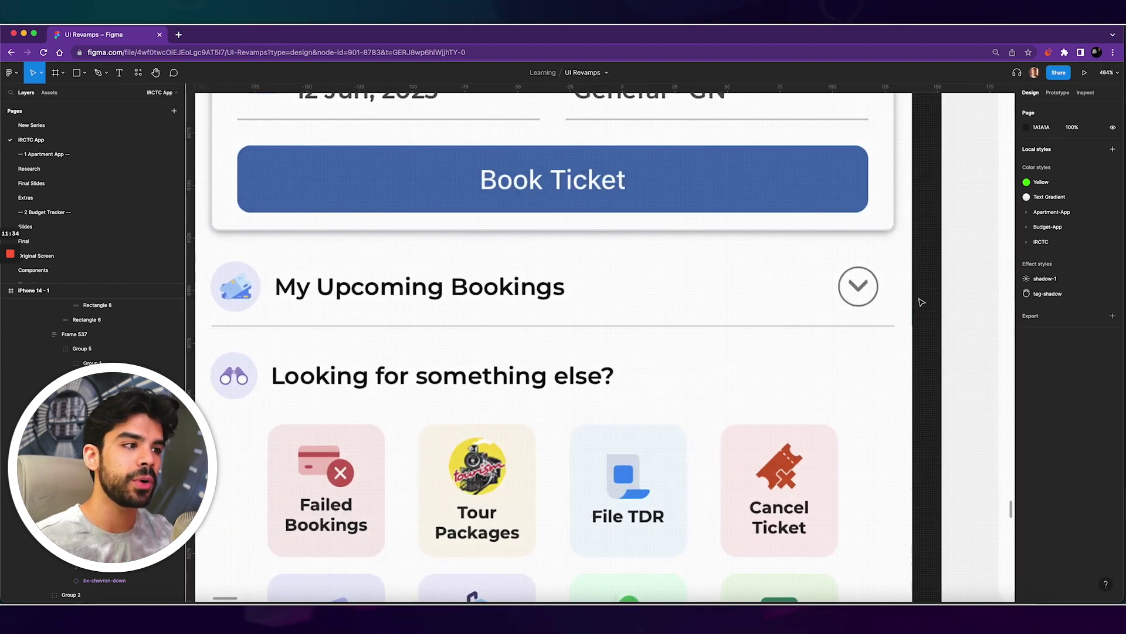
{"action": "scroll", "coordinate": [922, 302], "scroll_direction": "up", "scroll_amount": 2}
{"action": "scroll", "coordinate": [848, 300], "scroll_direction": "down", "scroll_amount": 5}
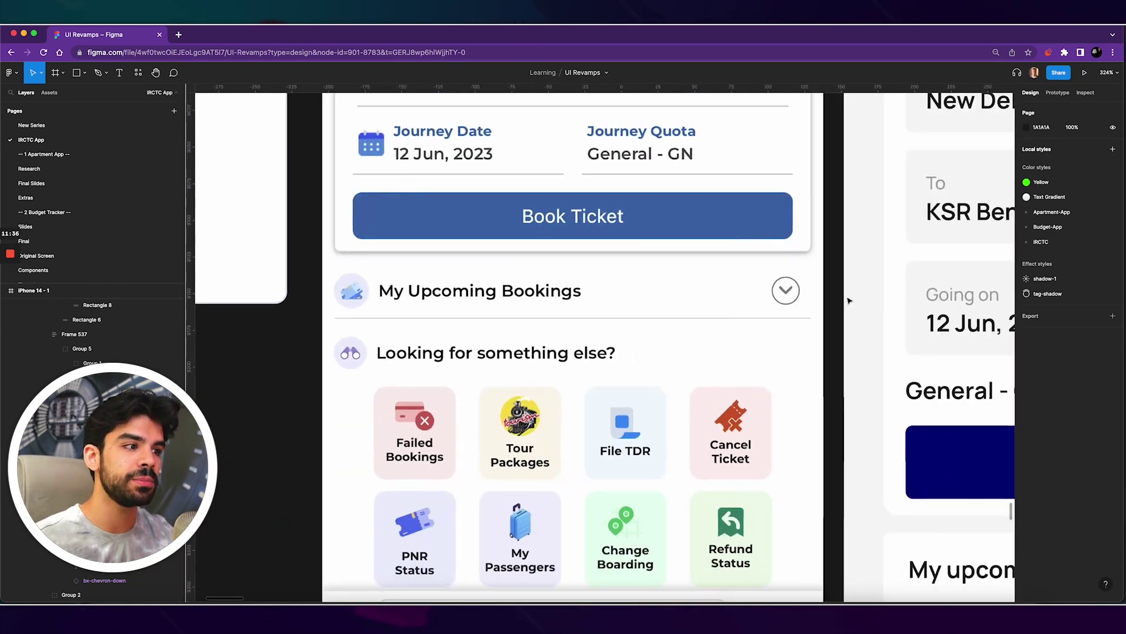
{"action": "scroll", "coordinate": [848, 301], "scroll_direction": "right", "scroll_amount": 5}
{"action": "scroll", "coordinate": [844, 294], "scroll_direction": "down", "scroll_amount": 5}
{"action": "scroll", "coordinate": [701, 264], "scroll_direction": "up", "scroll_amount": 2}
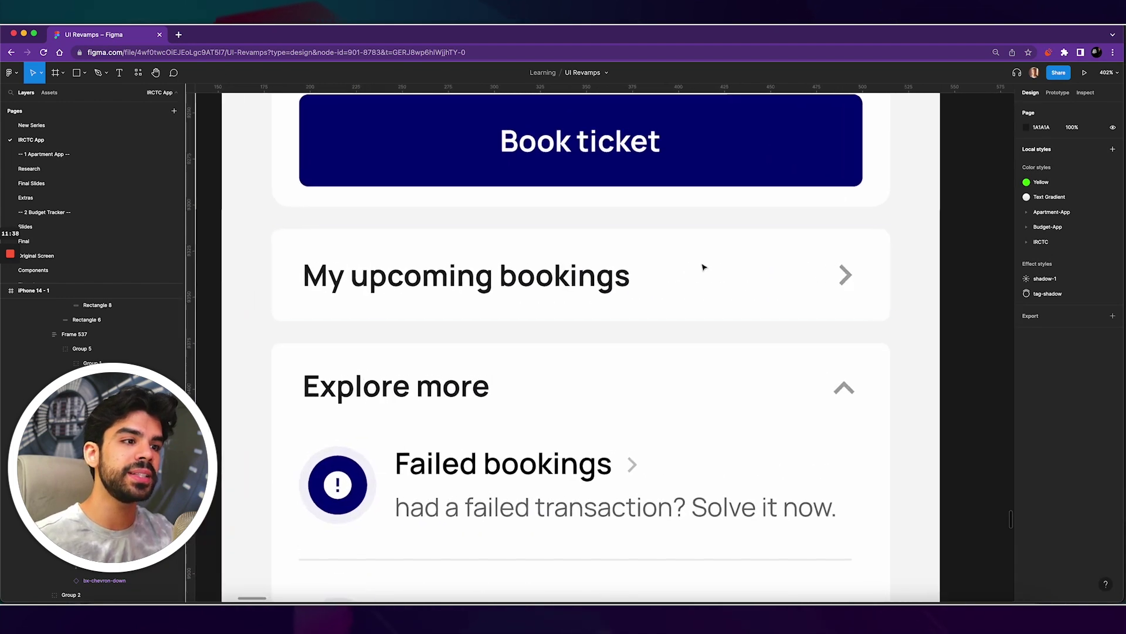
{"action": "left_click", "coordinate": [762, 267]}
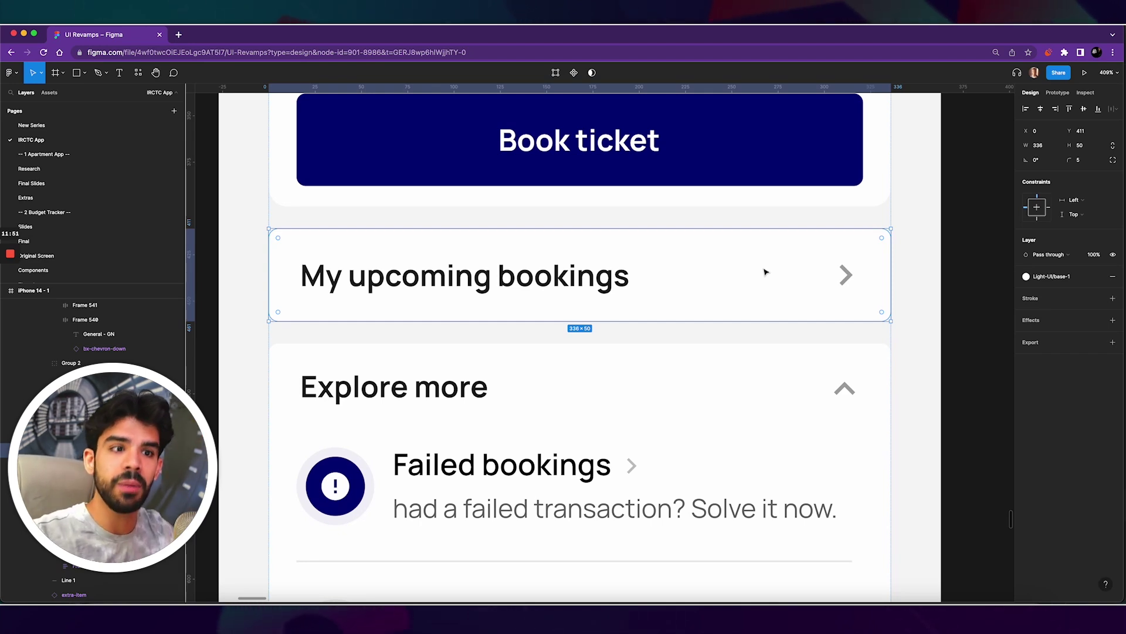
{"action": "scroll", "coordinate": [766, 272], "scroll_direction": "down", "scroll_amount": 3}
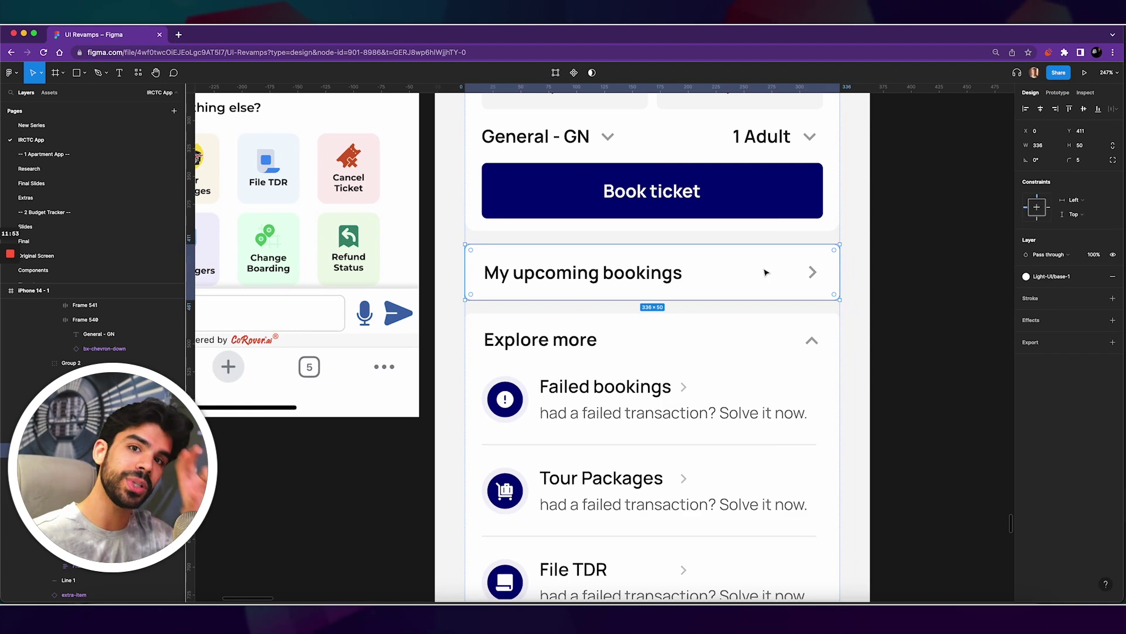
{"action": "scroll", "coordinate": [765, 272], "scroll_direction": "down", "scroll_amount": 2}
{"action": "scroll", "coordinate": [808, 281], "scroll_direction": "up", "scroll_amount": 3}
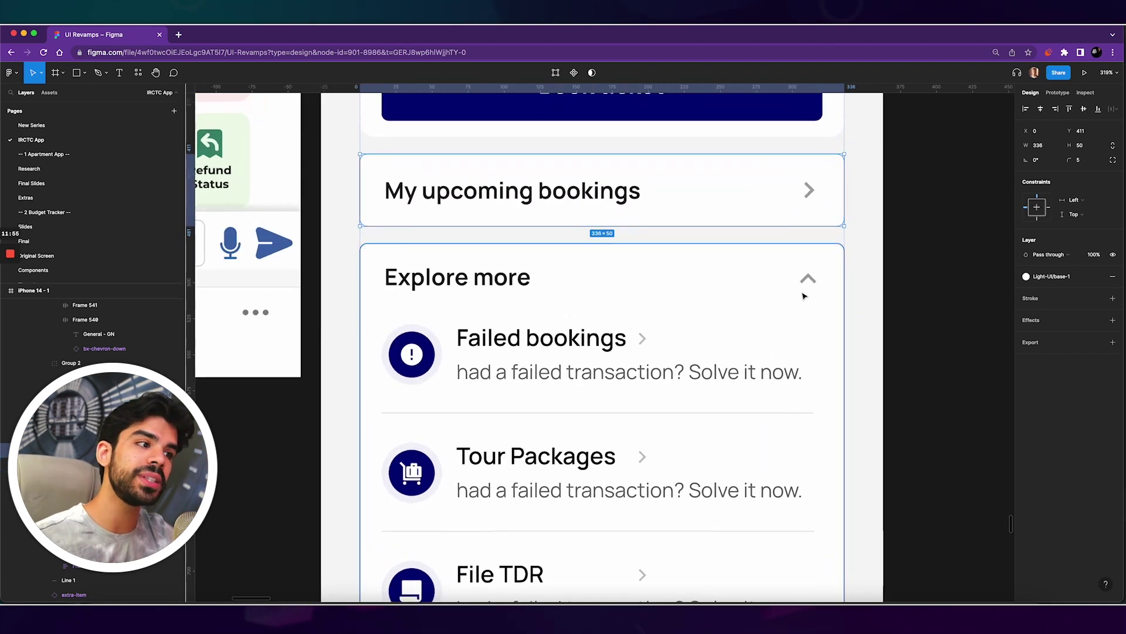
{"action": "left_click", "coordinate": [807, 282]}
{"action": "scroll", "coordinate": [809, 284], "scroll_direction": "up", "scroll_amount": 5}
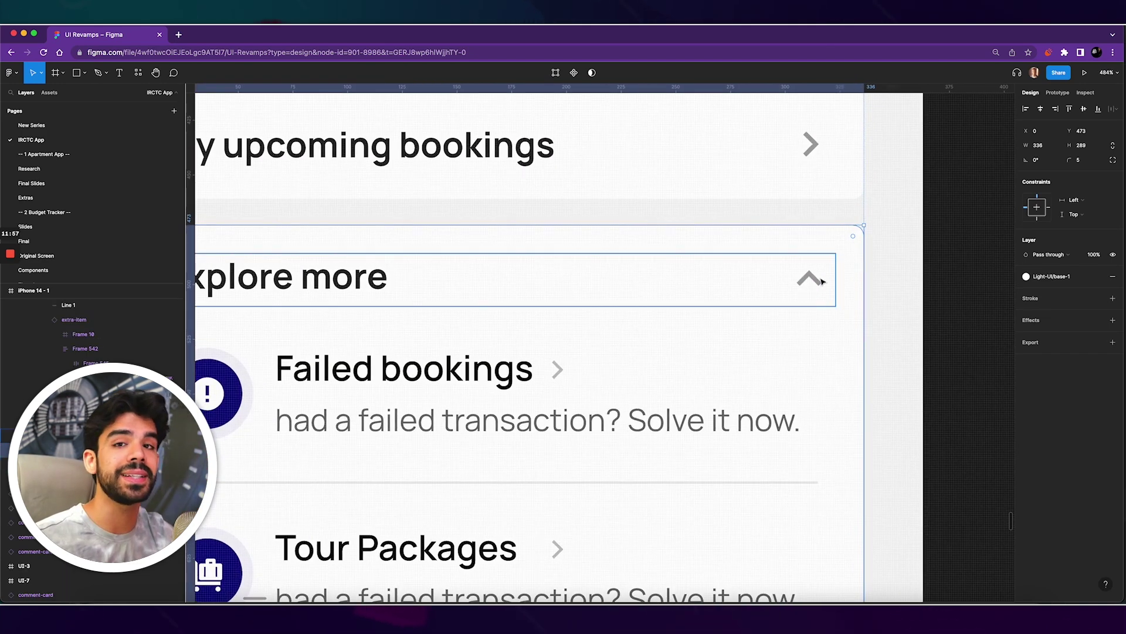
{"action": "scroll", "coordinate": [822, 282], "scroll_direction": "down", "scroll_amount": 3}
{"action": "scroll", "coordinate": [833, 284], "scroll_direction": "down", "scroll_amount": 3}
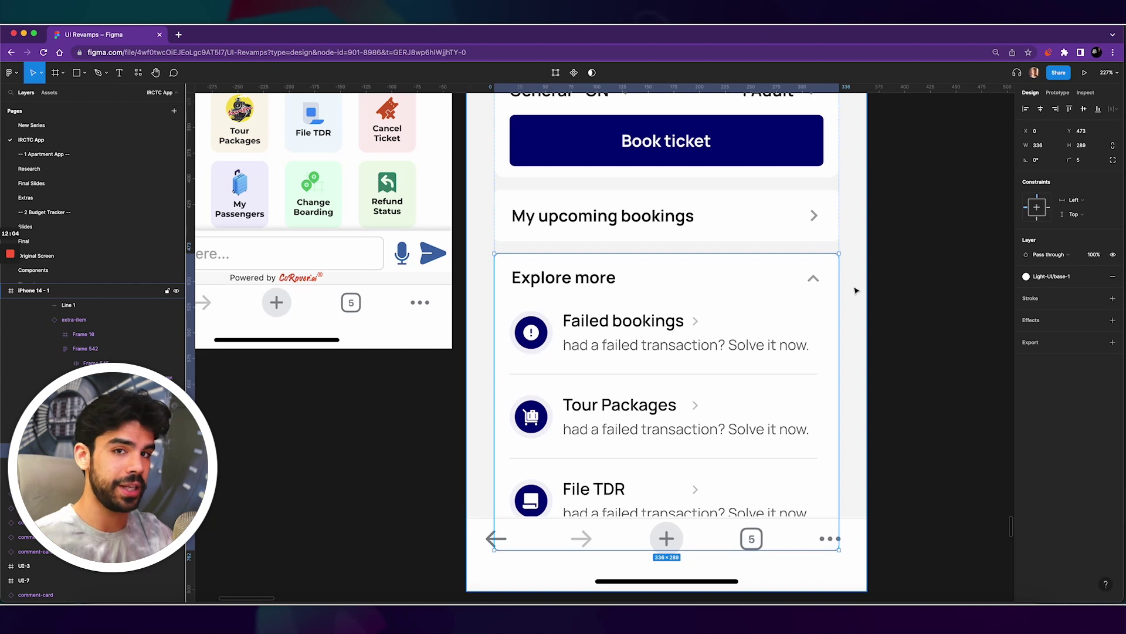
{"action": "scroll", "coordinate": [856, 291], "scroll_direction": "up", "scroll_amount": 2}
{"action": "scroll", "coordinate": [856, 291], "scroll_direction": "right", "scroll_amount": 2}
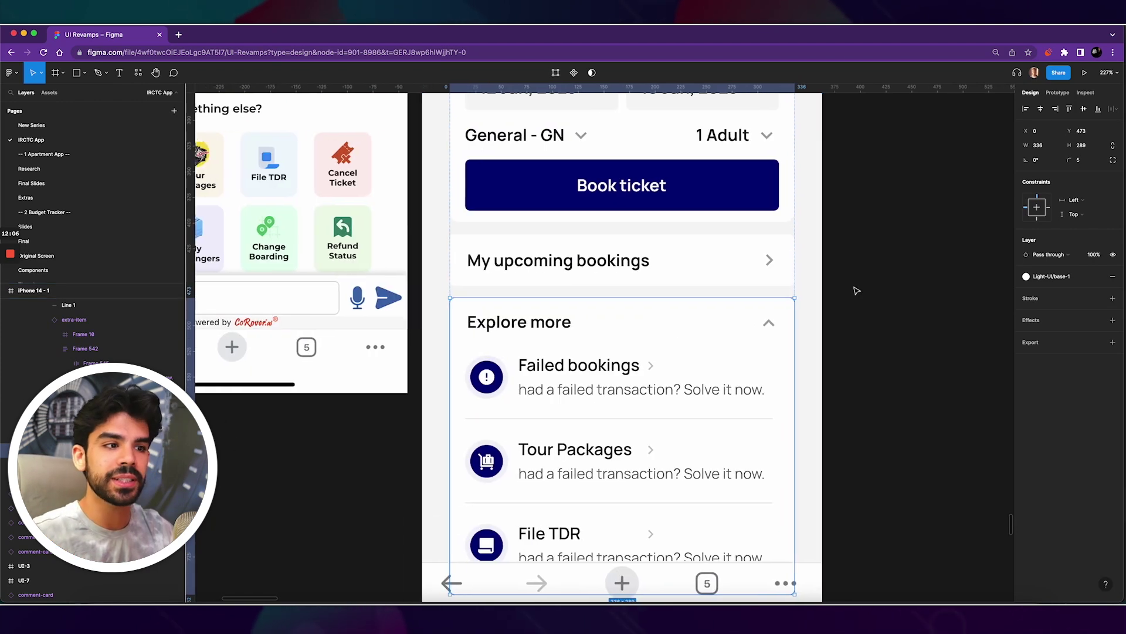
{"action": "scroll", "coordinate": [642, 329], "scroll_direction": "up", "scroll_amount": 1}
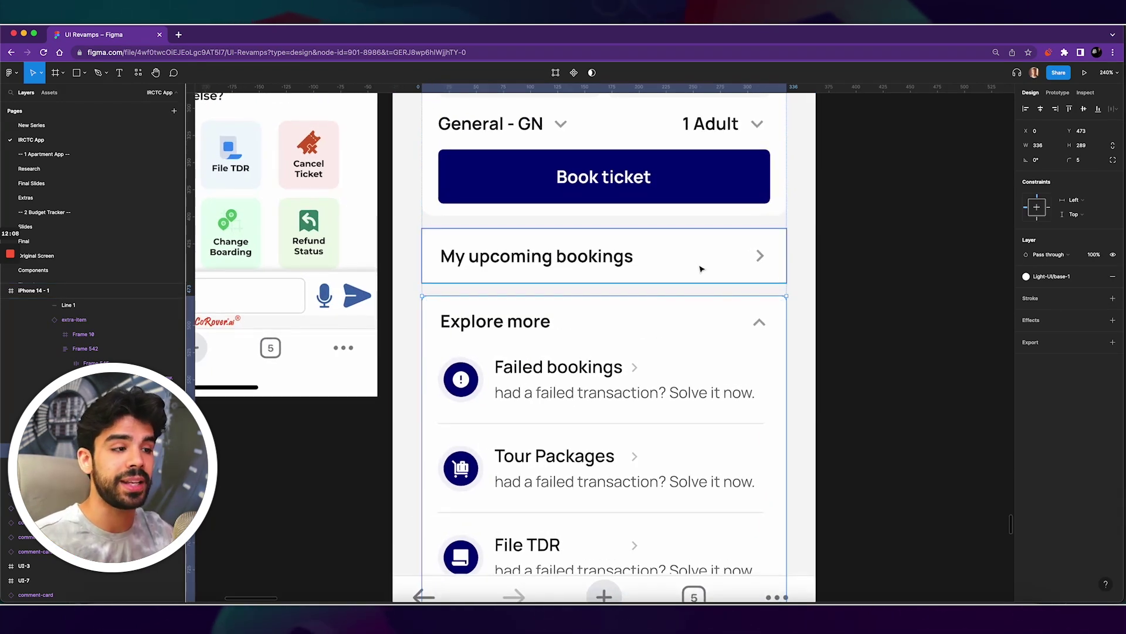
{"action": "scroll", "coordinate": [691, 262], "scroll_direction": "up", "scroll_amount": 1}
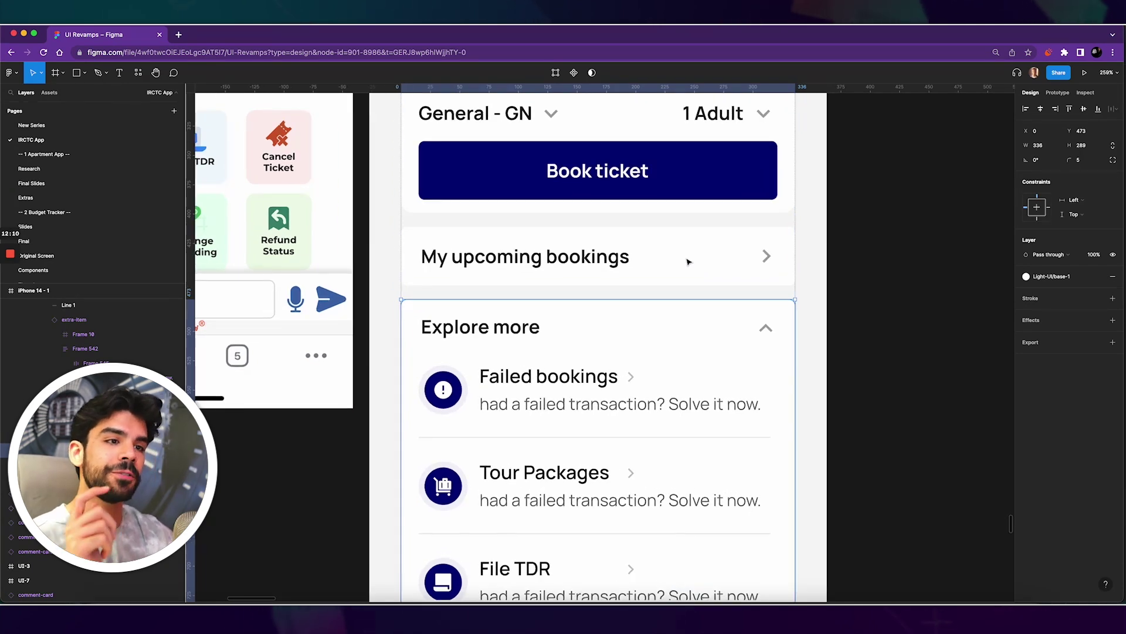
{"action": "scroll", "coordinate": [799, 293], "scroll_direction": "down", "scroll_amount": 1}
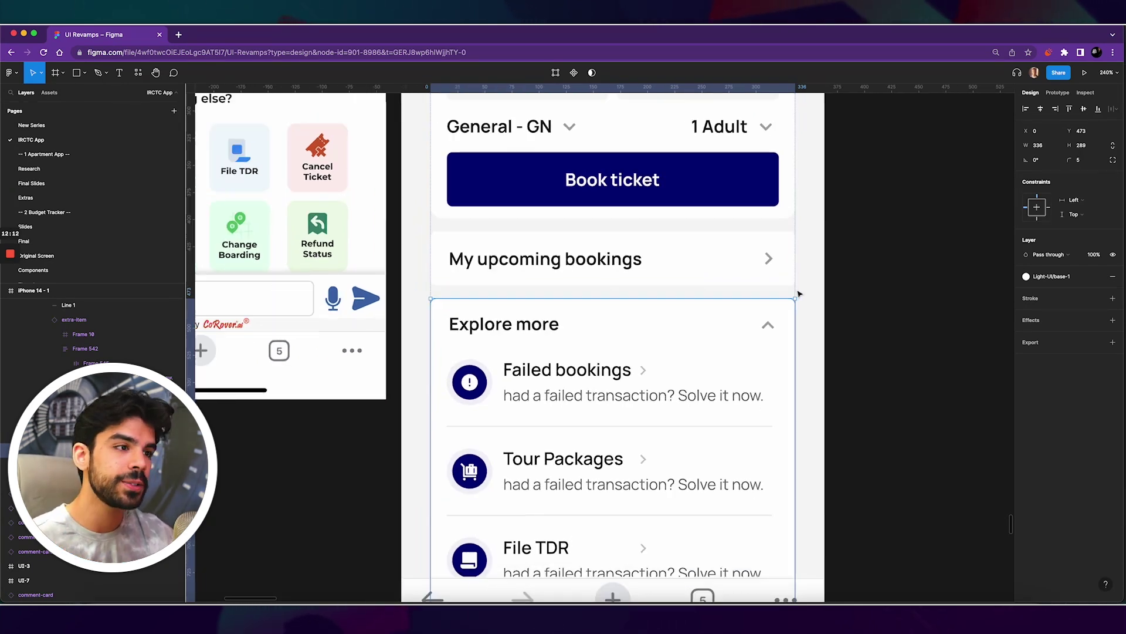
{"action": "scroll", "coordinate": [798, 291], "scroll_direction": "down", "scroll_amount": 5}
{"action": "scroll", "coordinate": [774, 269], "scroll_direction": "up", "scroll_amount": 6}
{"action": "left_click", "coordinate": [765, 267]}
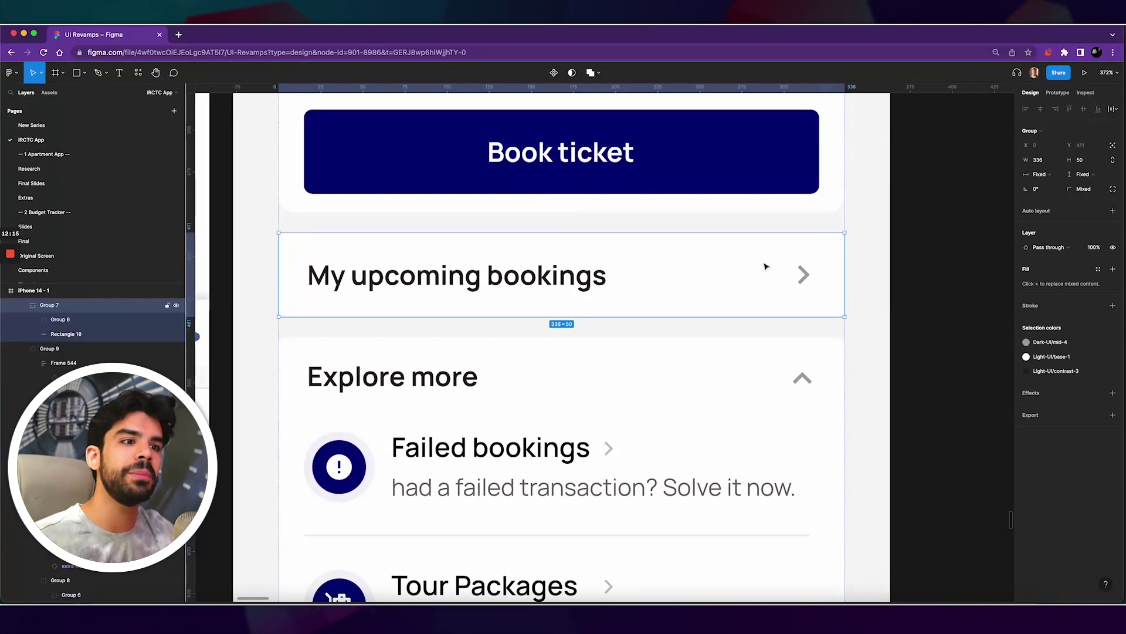
{"action": "scroll", "coordinate": [765, 266], "scroll_direction": "down", "scroll_amount": 5}
{"action": "scroll", "coordinate": [833, 273], "scroll_direction": "up", "scroll_amount": 1}
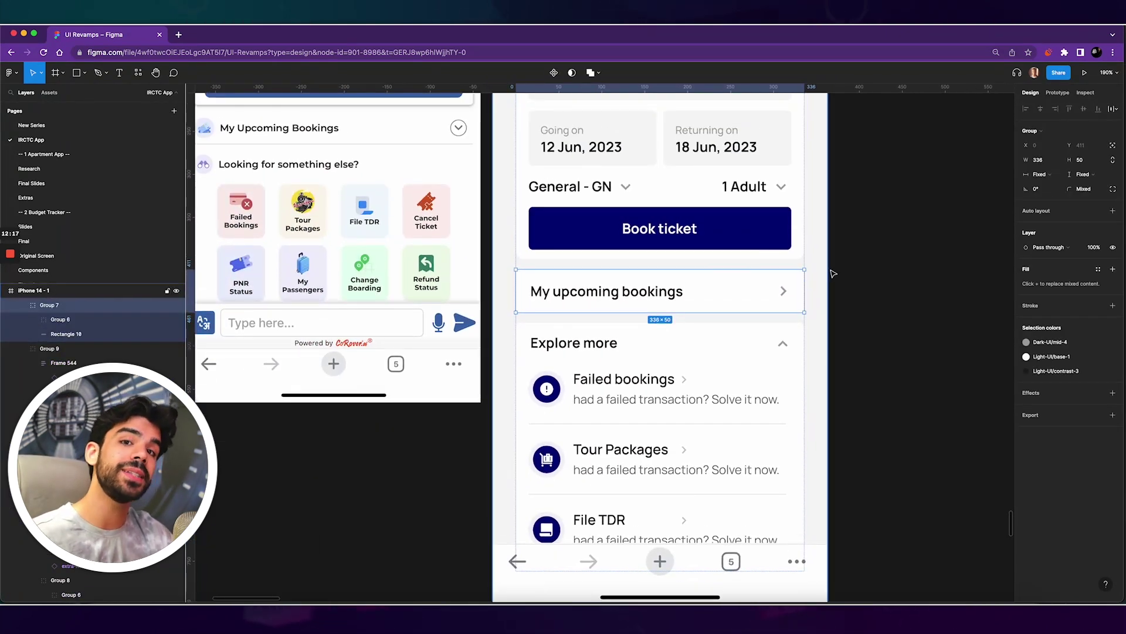
{"action": "scroll", "coordinate": [867, 284], "scroll_direction": "down", "scroll_amount": 3}
{"action": "scroll", "coordinate": [869, 288], "scroll_direction": "up", "scroll_amount": 1}
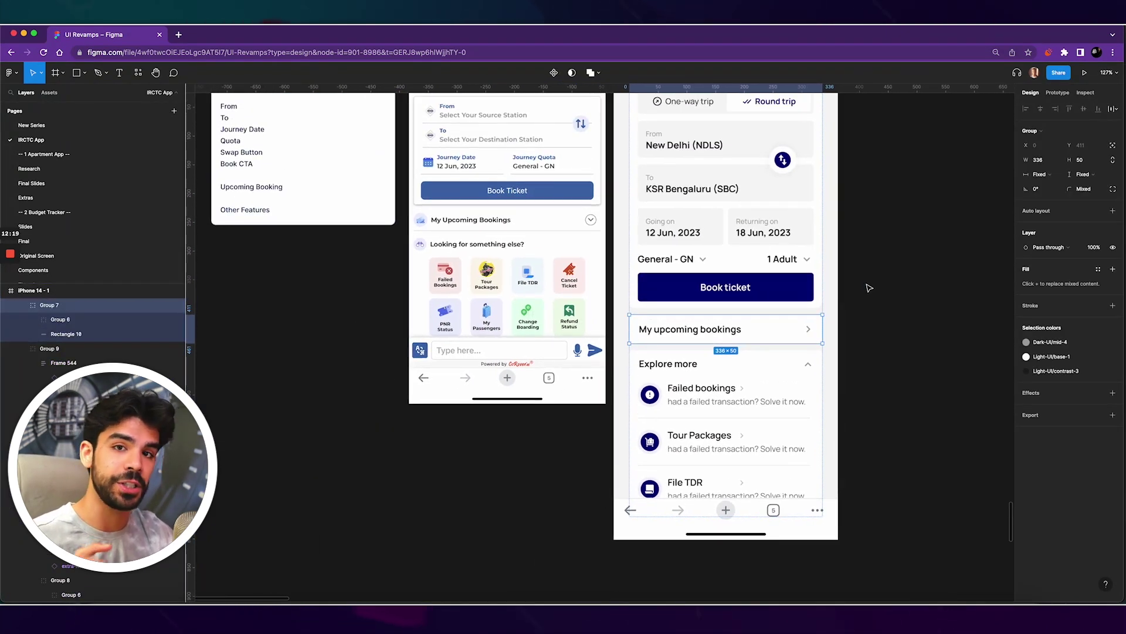
{"action": "scroll", "coordinate": [716, 392], "scroll_direction": "up", "scroll_amount": 6}
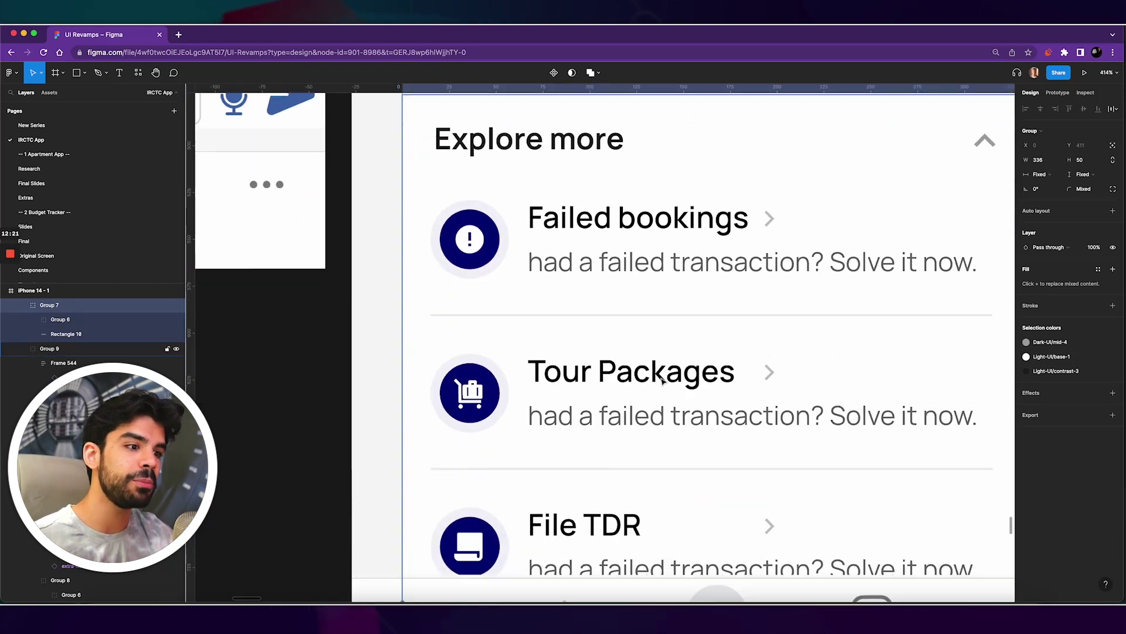
{"action": "scroll", "coordinate": [730, 206], "scroll_direction": "up", "scroll_amount": 5}
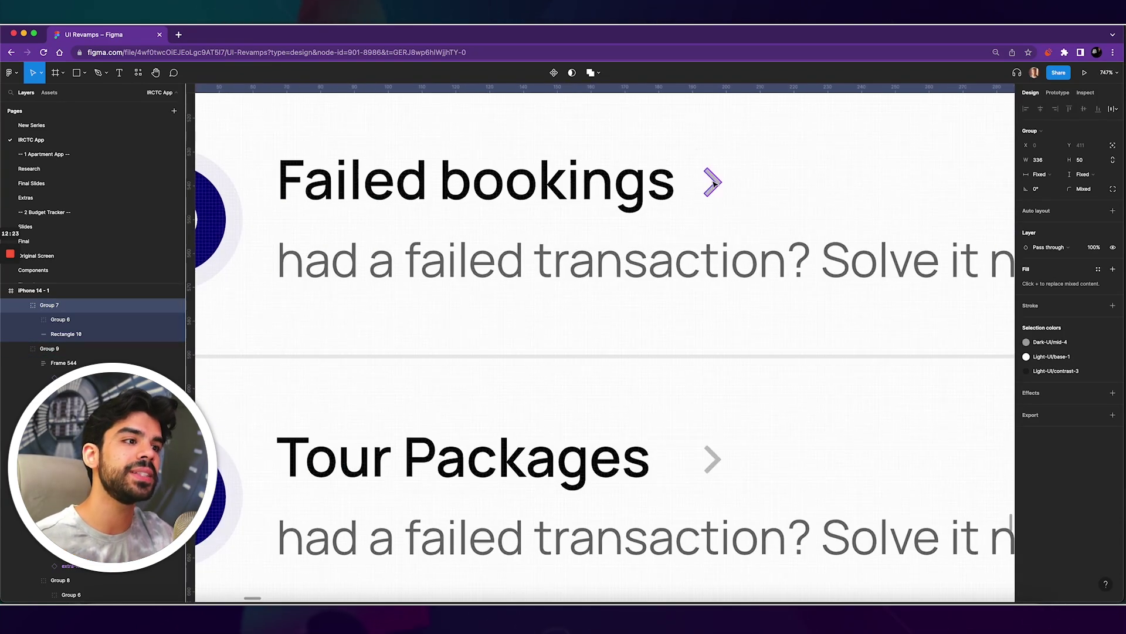
{"action": "left_click", "coordinate": [735, 199], "text": "super"}
{"action": "scroll", "coordinate": [735, 200], "scroll_direction": "down", "scroll_amount": 3}
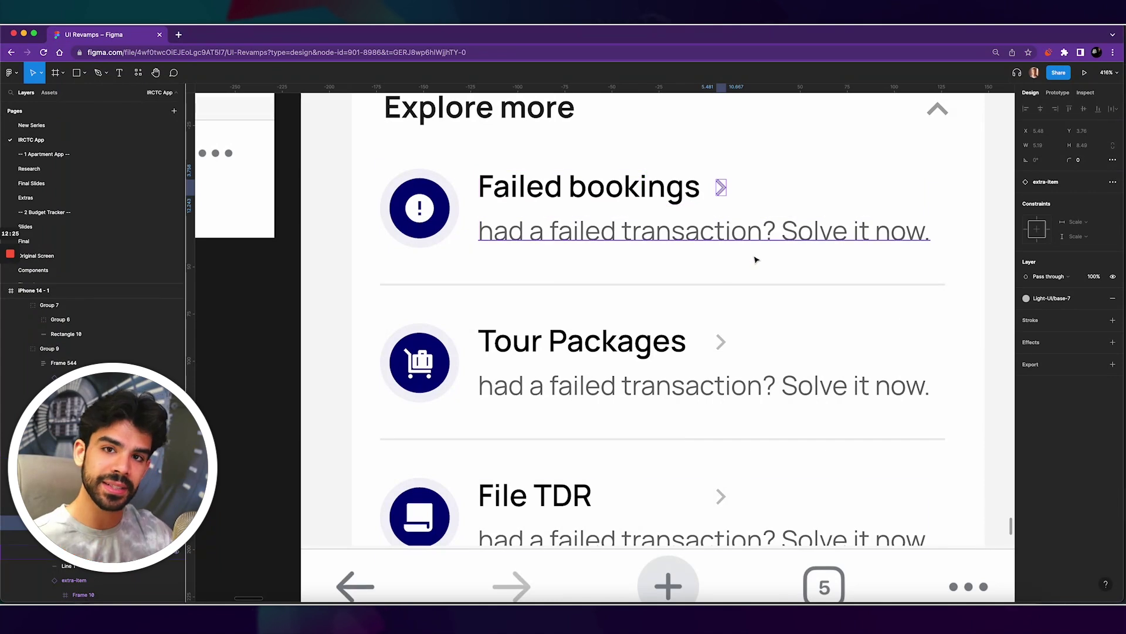
{"action": "scroll", "coordinate": [757, 263], "scroll_direction": "down", "scroll_amount": 3}
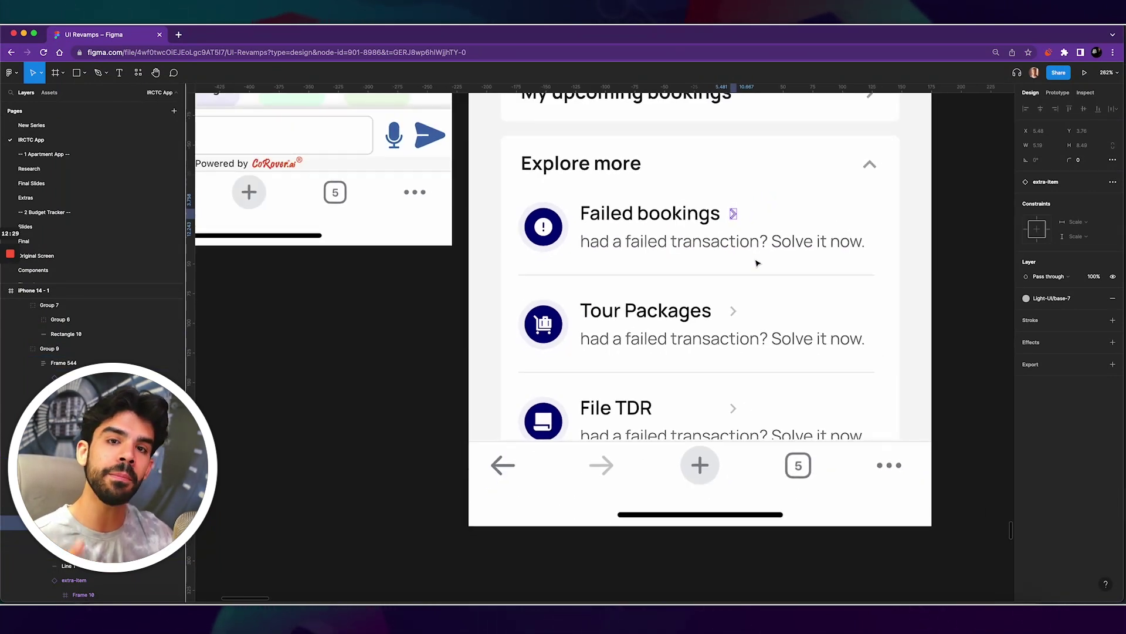
{"action": "scroll", "coordinate": [757, 263], "scroll_direction": "down", "scroll_amount": 5}
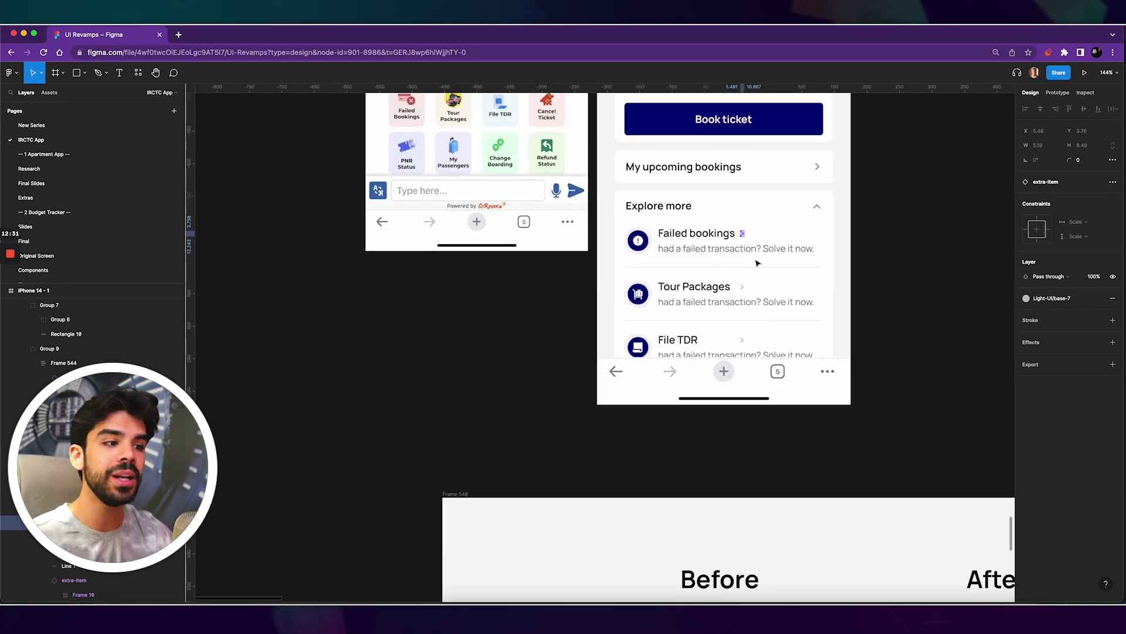
{"action": "scroll", "coordinate": [757, 263], "scroll_direction": "down", "scroll_amount": 3}
{"action": "scroll", "coordinate": [757, 263], "scroll_direction": "down", "scroll_amount": 3}
{"action": "scroll", "coordinate": [757, 263], "scroll_direction": "right", "scroll_amount": 3}
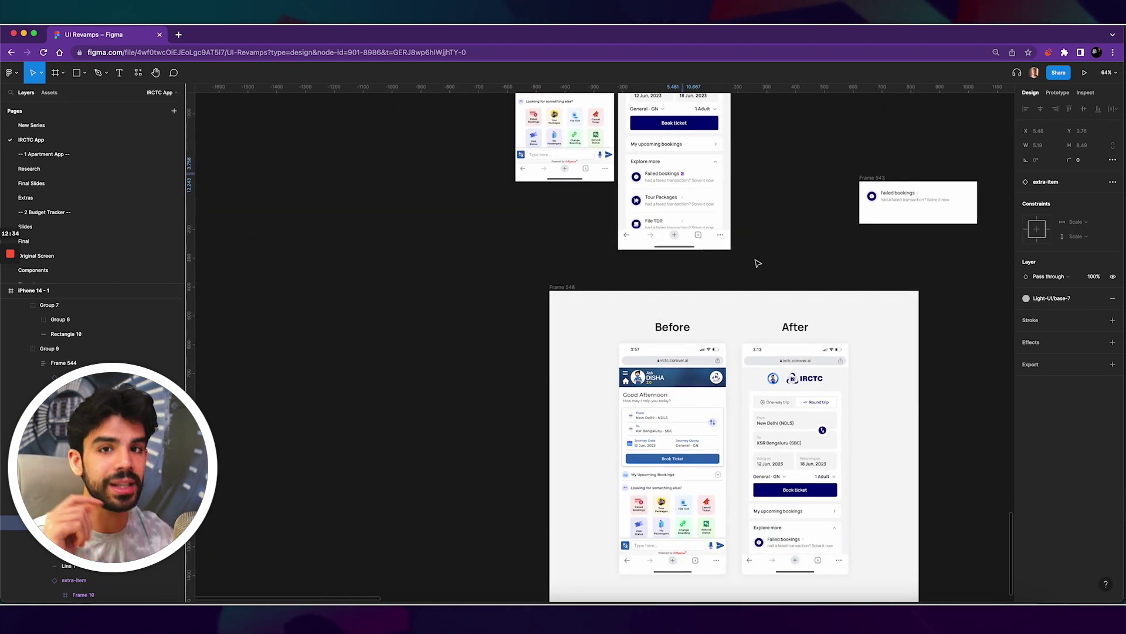
{"action": "scroll", "coordinate": [757, 262], "scroll_direction": "up", "scroll_amount": 5}
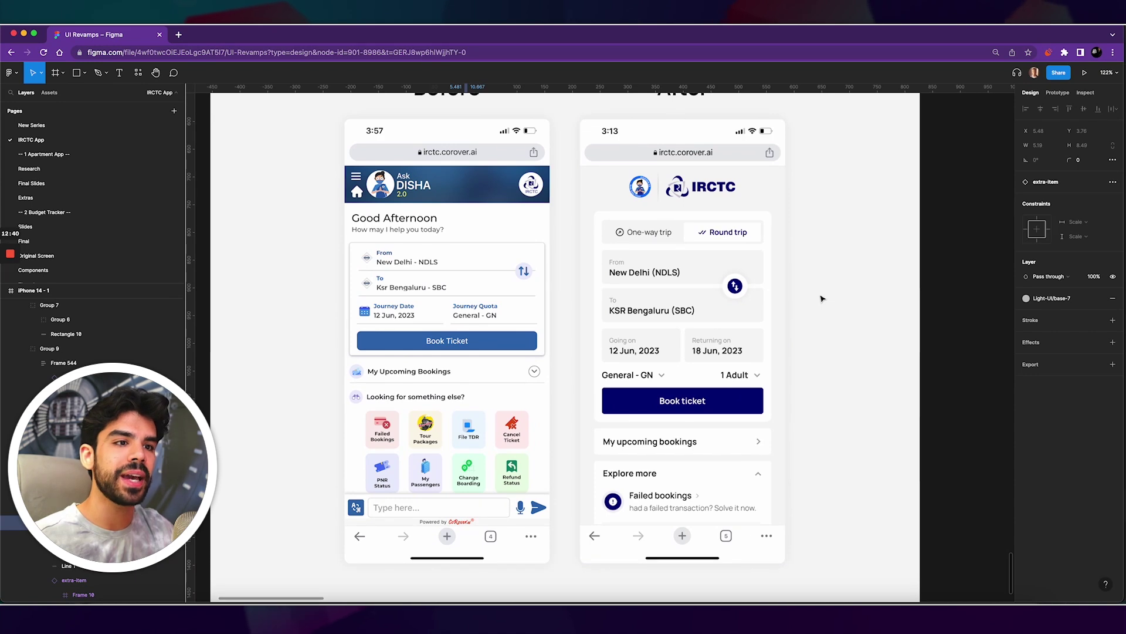
{"action": "scroll", "coordinate": [661, 334], "scroll_direction": "up", "scroll_amount": 3}
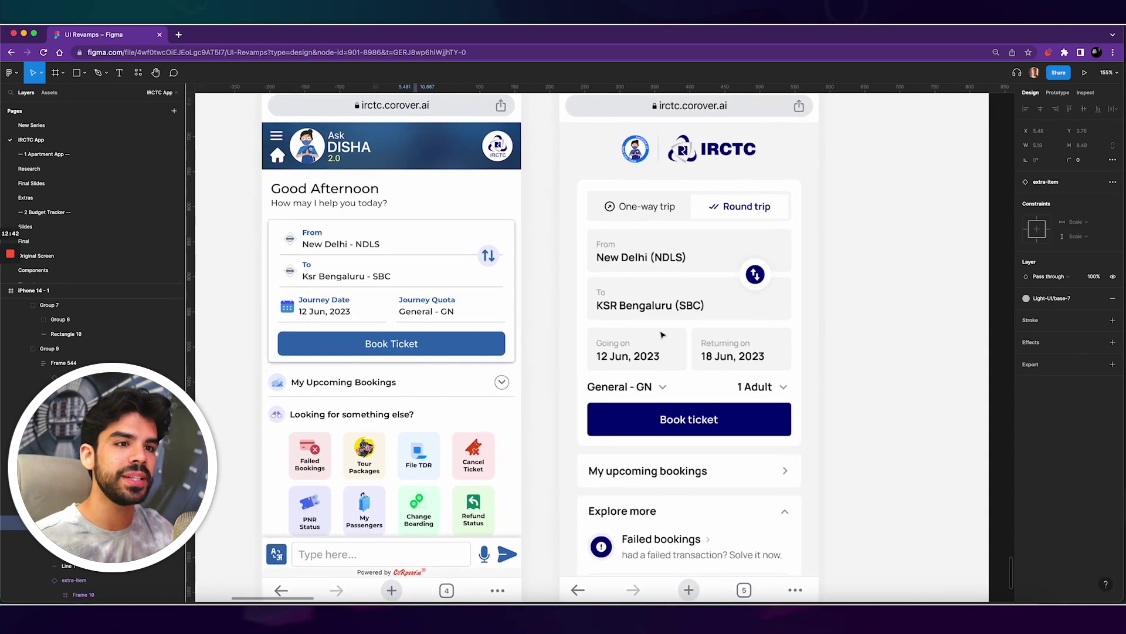
{"action": "scroll", "coordinate": [661, 335], "scroll_direction": "left", "scroll_amount": 1}
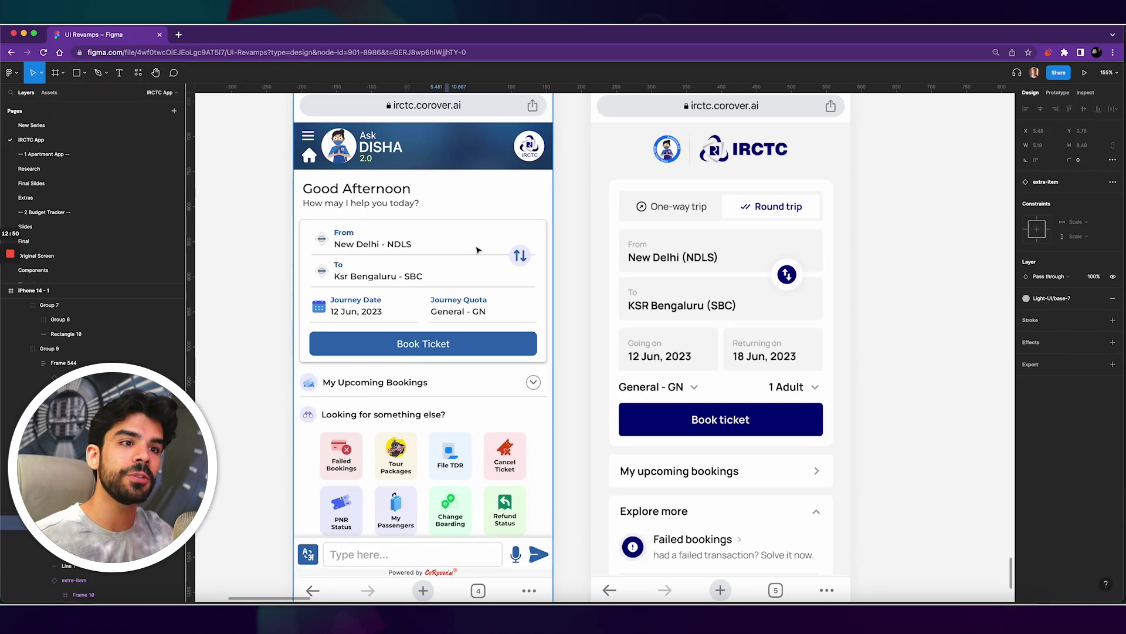
{"action": "scroll", "coordinate": [401, 237], "scroll_direction": "up", "scroll_amount": 3}
{"action": "scroll", "coordinate": [321, 248], "scroll_direction": "up", "scroll_amount": 3}
{"action": "scroll", "coordinate": [321, 248], "scroll_direction": "down", "scroll_amount": 4}
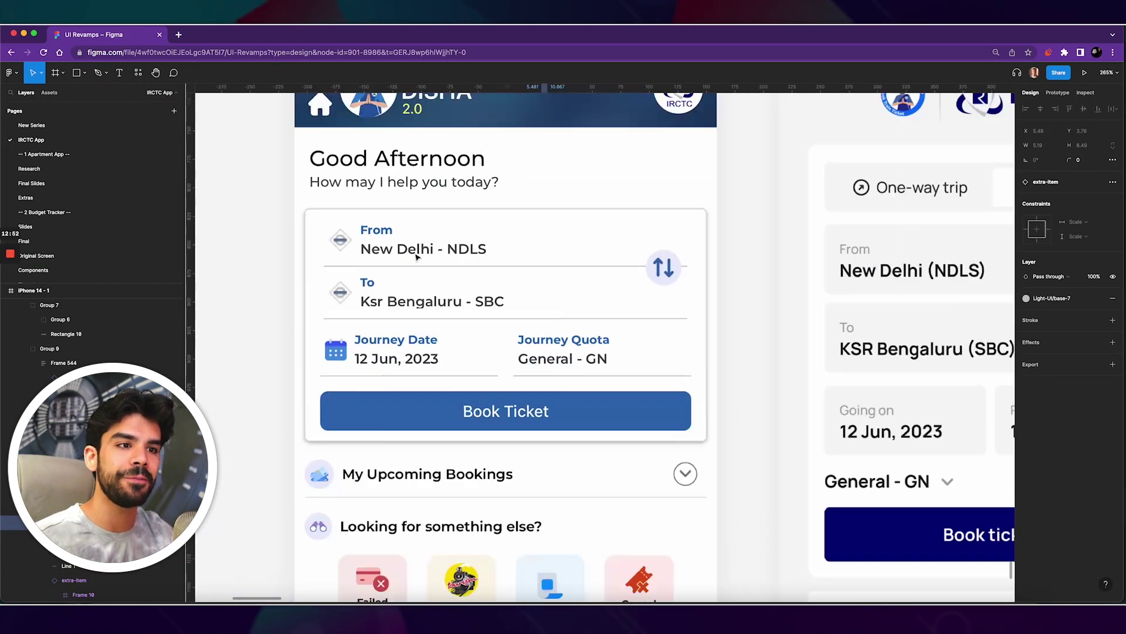
{"action": "scroll", "coordinate": [528, 264], "scroll_direction": "right", "scroll_amount": 3}
{"action": "scroll", "coordinate": [751, 287], "scroll_direction": "up", "scroll_amount": 3}
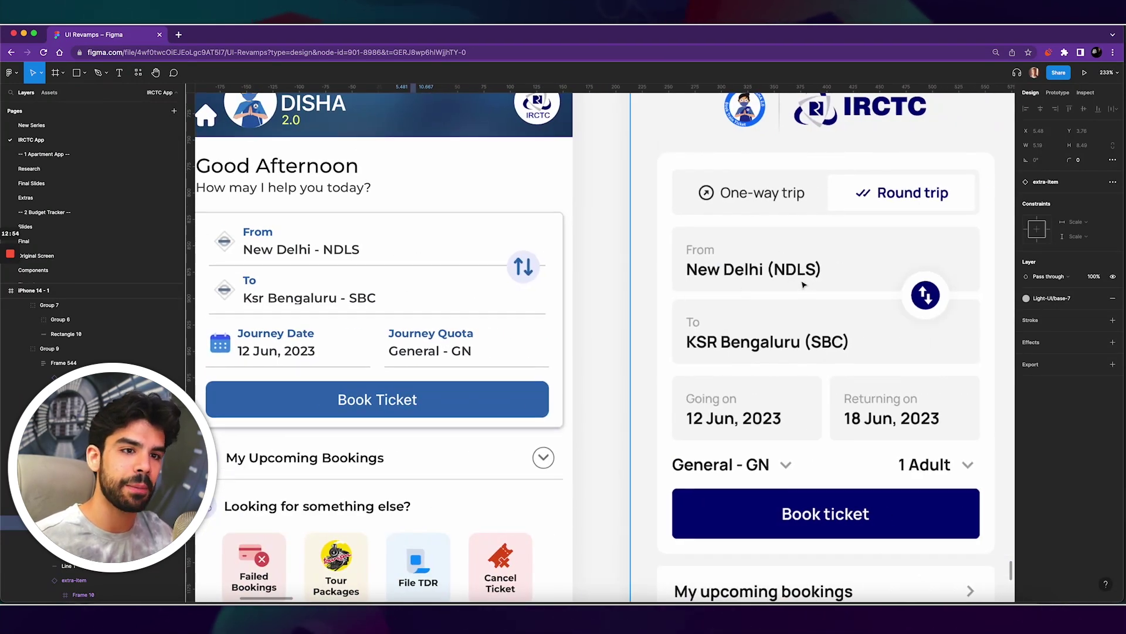
{"action": "scroll", "coordinate": [751, 287], "scroll_direction": "left", "scroll_amount": 3}
{"action": "scroll", "coordinate": [322, 301], "scroll_direction": "up", "scroll_amount": 5}
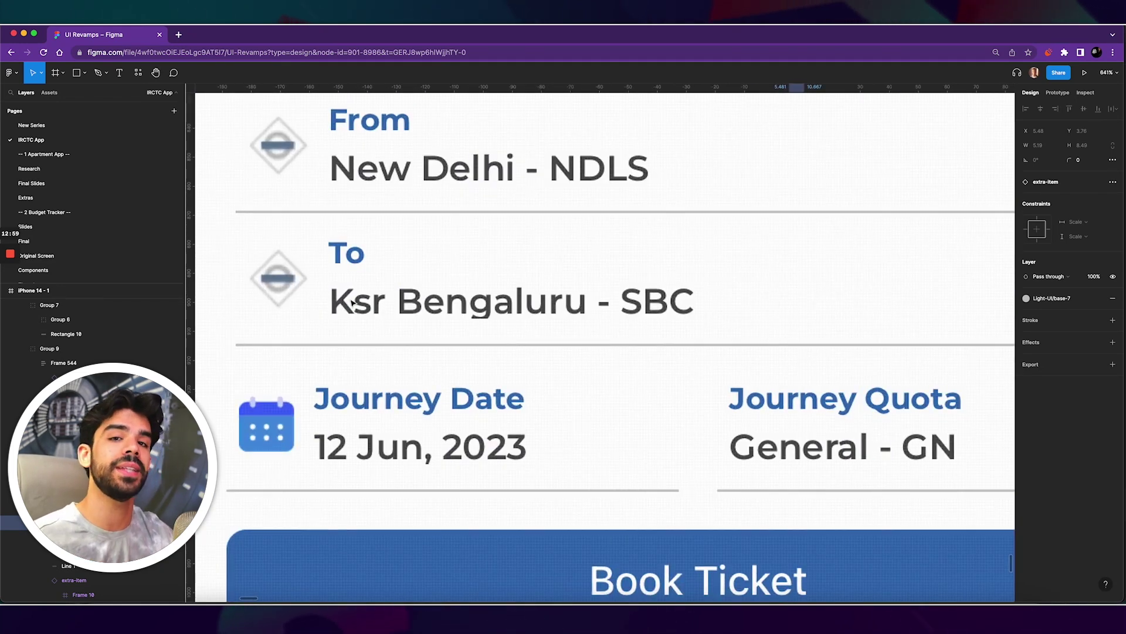
{"action": "scroll", "coordinate": [335, 306], "scroll_direction": "down", "scroll_amount": 5}
{"action": "scroll", "coordinate": [796, 386], "scroll_direction": "right", "scroll_amount": 3}
{"action": "scroll", "coordinate": [796, 386], "scroll_direction": "down", "scroll_amount": 4}
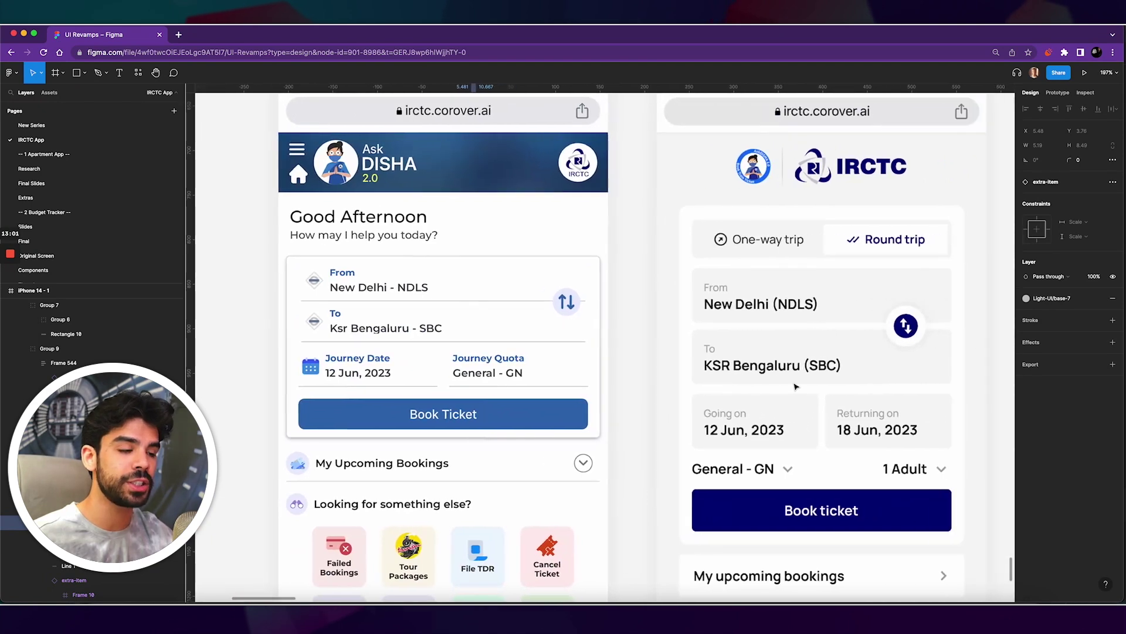
{"action": "scroll", "coordinate": [796, 387], "scroll_direction": "down", "scroll_amount": 2}
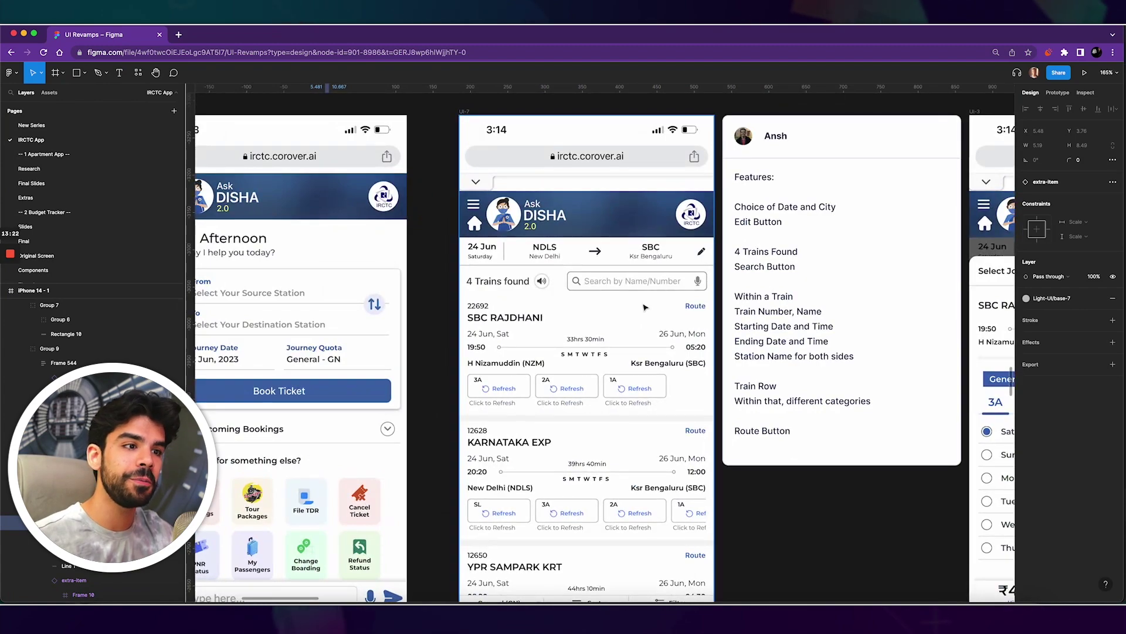
{"action": "scroll", "coordinate": [646, 306], "scroll_direction": "up", "scroll_amount": 5}
{"action": "scroll", "coordinate": [658, 295], "scroll_direction": "down", "scroll_amount": 2}
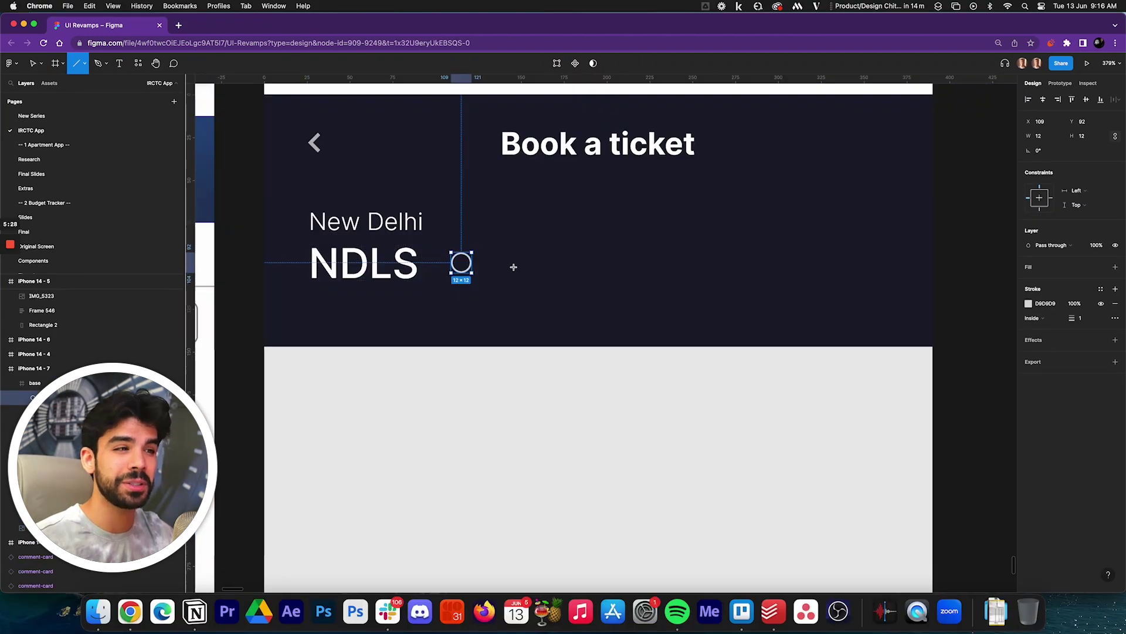